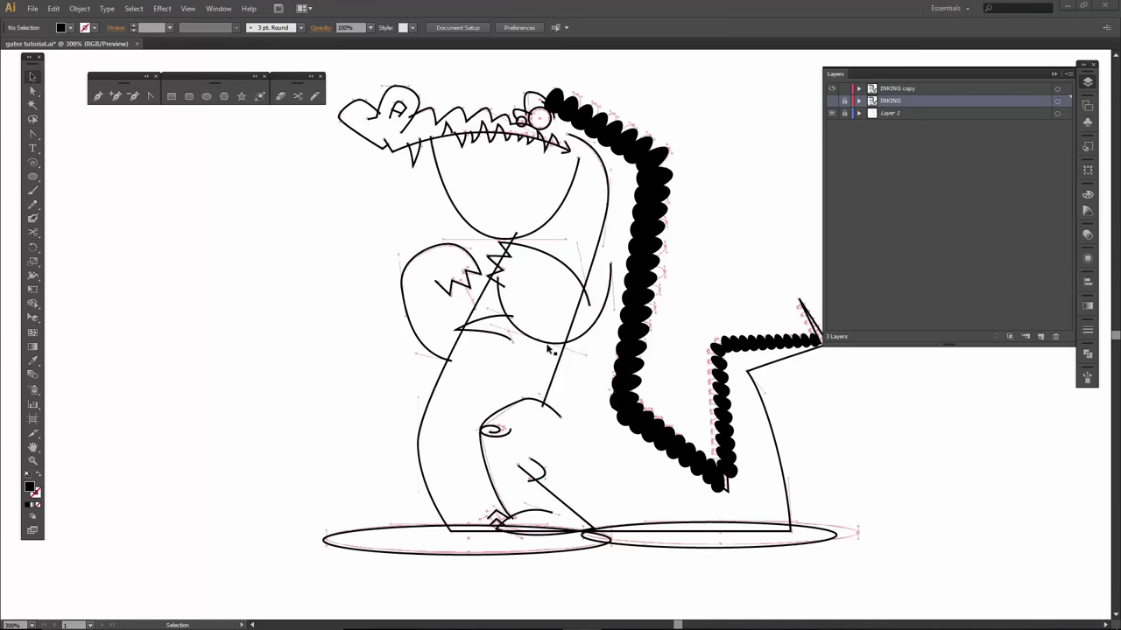
- Rename the INKING copy layer to "brushes" and tuck the layer list away
click(892, 90)
double_click(891, 88)
text(Brushes)
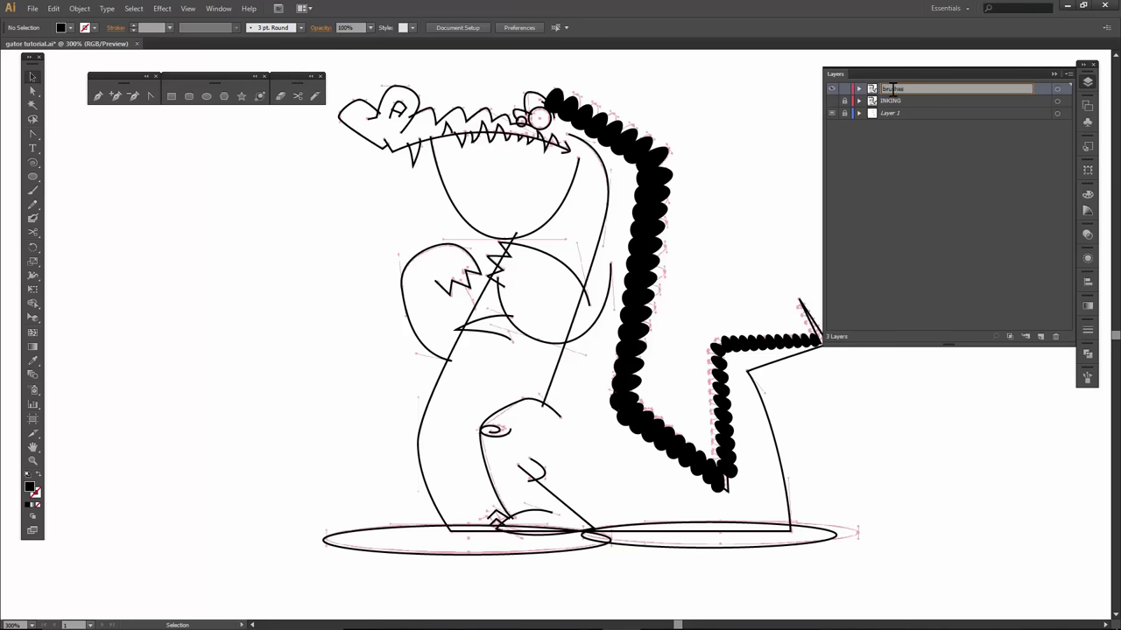
key(Return)
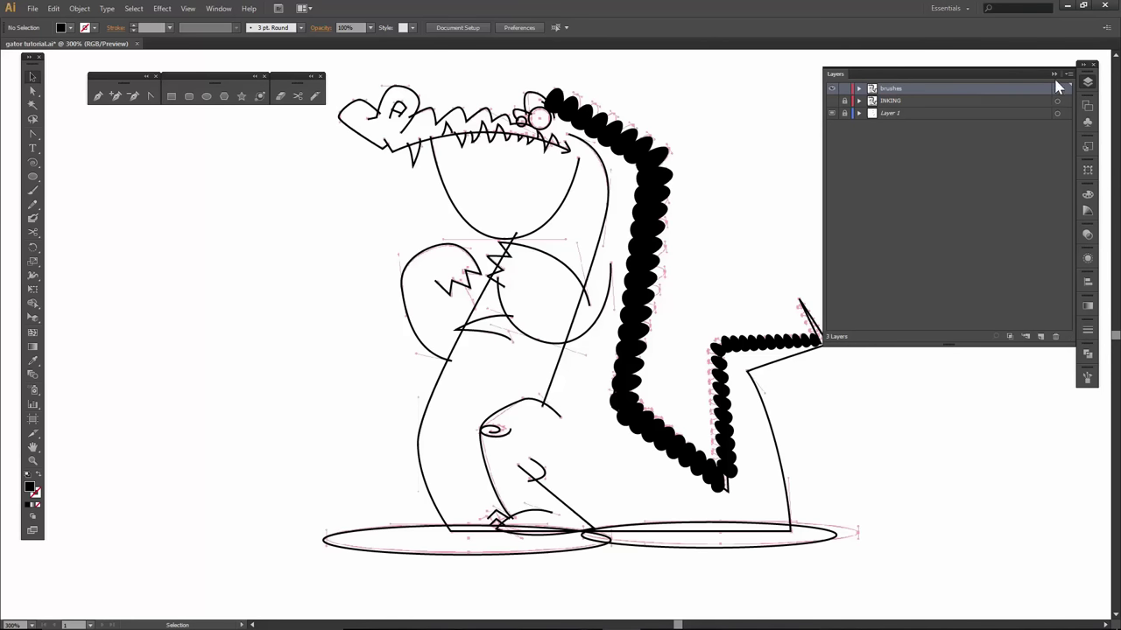
click(1054, 74)
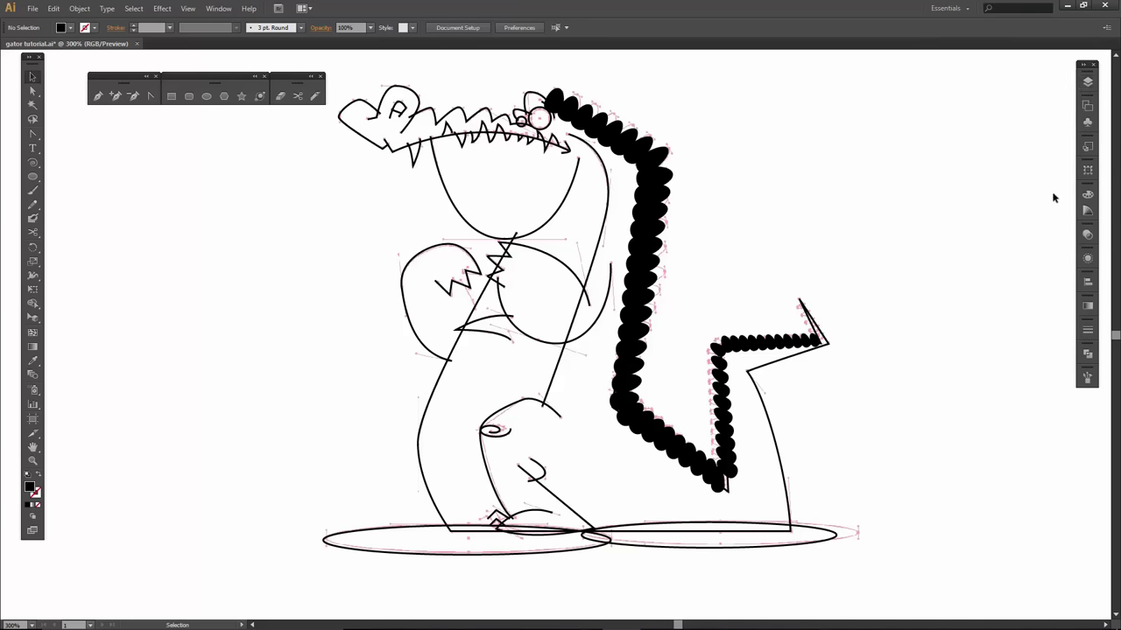
- Load the Cartoon Brushes library and set it beside the artwork, enlarged so all its brush strokes are listed
click(1087, 377)
click(942, 545)
mouse_move(949, 512)
click(913, 508)
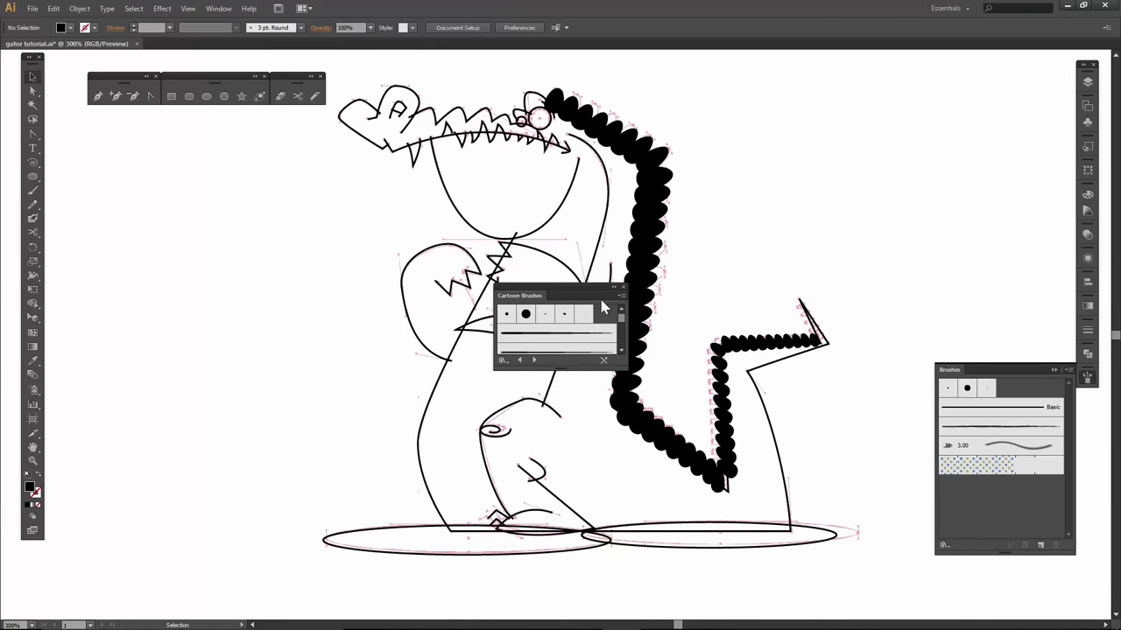
drag(529, 291, 806, 98)
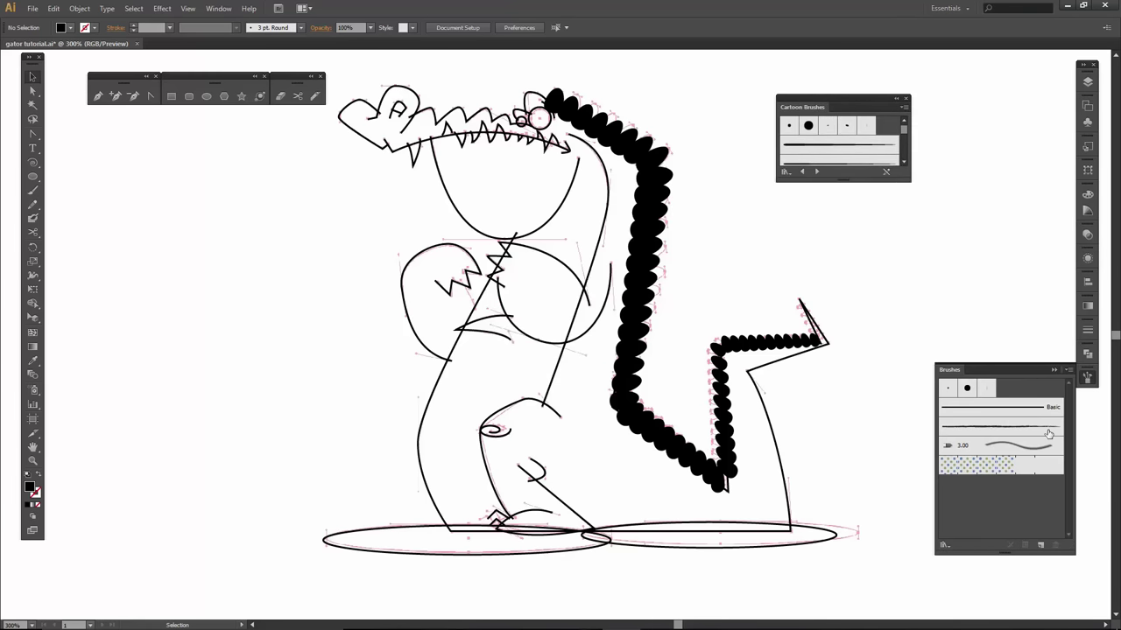
click(1053, 370)
drag(906, 189, 943, 322)
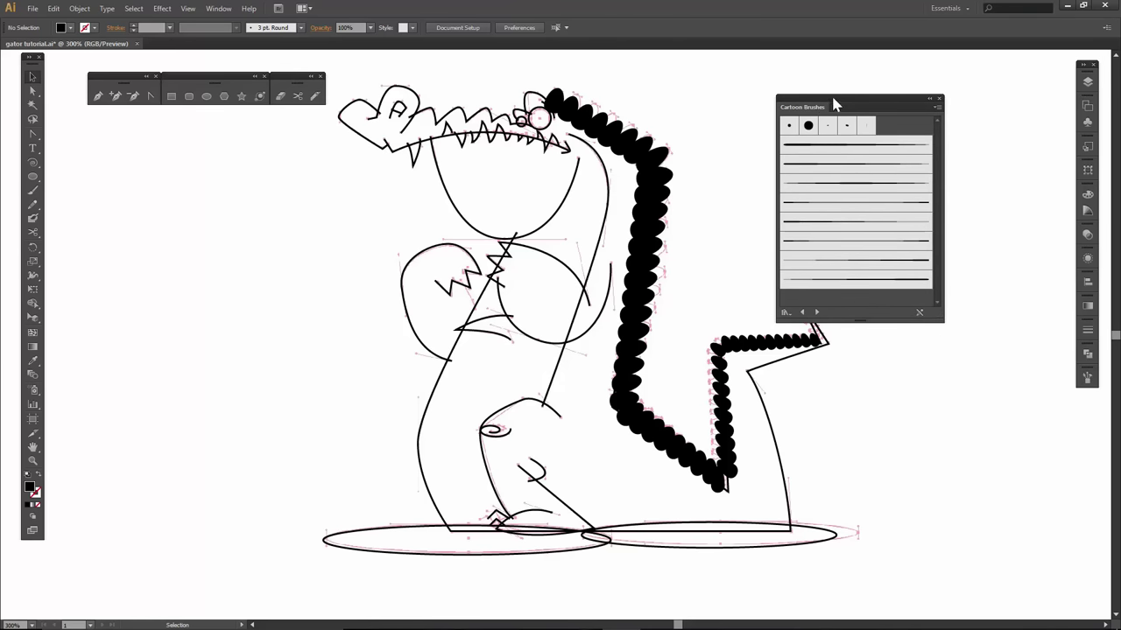
drag(834, 102, 878, 70)
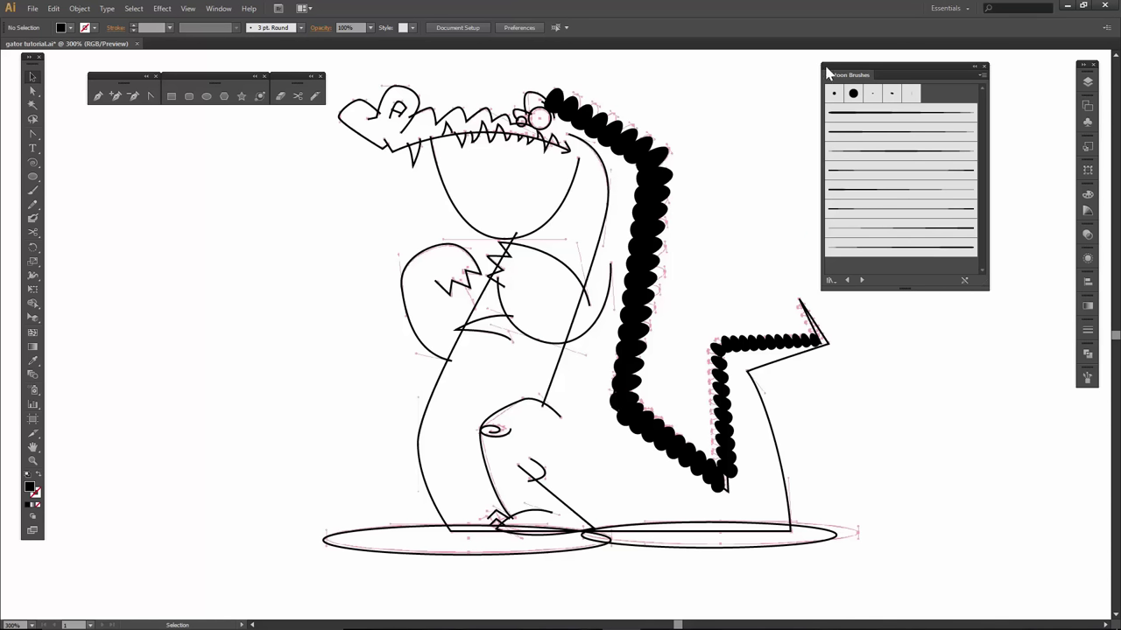
- Apply the art brush tapering at both ends to the rounded nose bump and the small nostril arc inside it
key(z)
drag(336, 63, 639, 316)
key(v)
drag(317, 139, 351, 167)
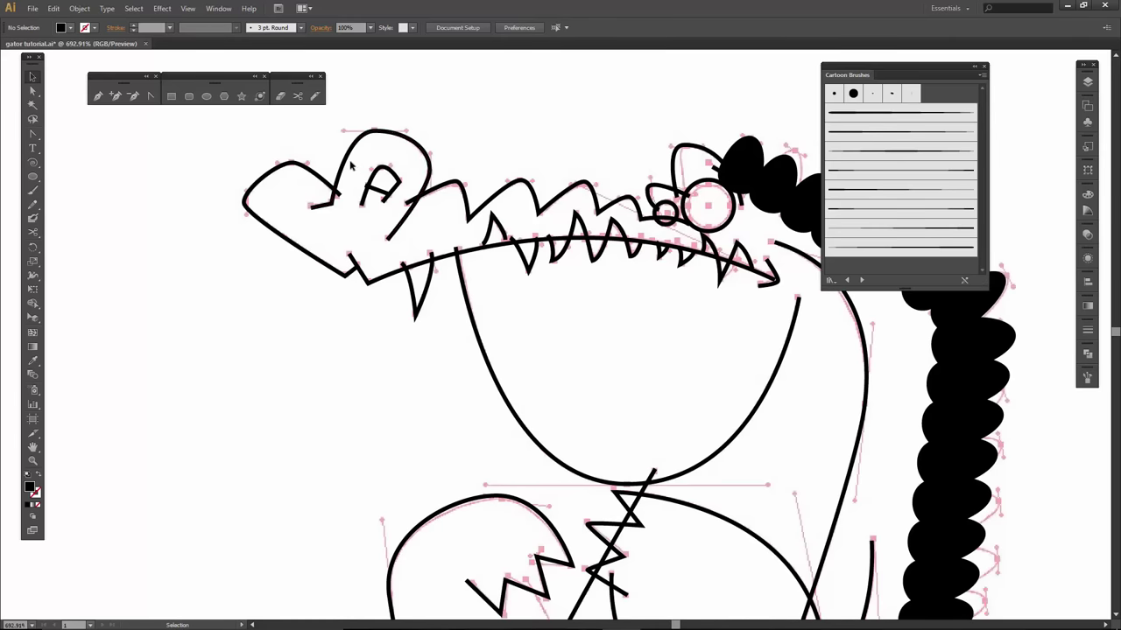
click(402, 137)
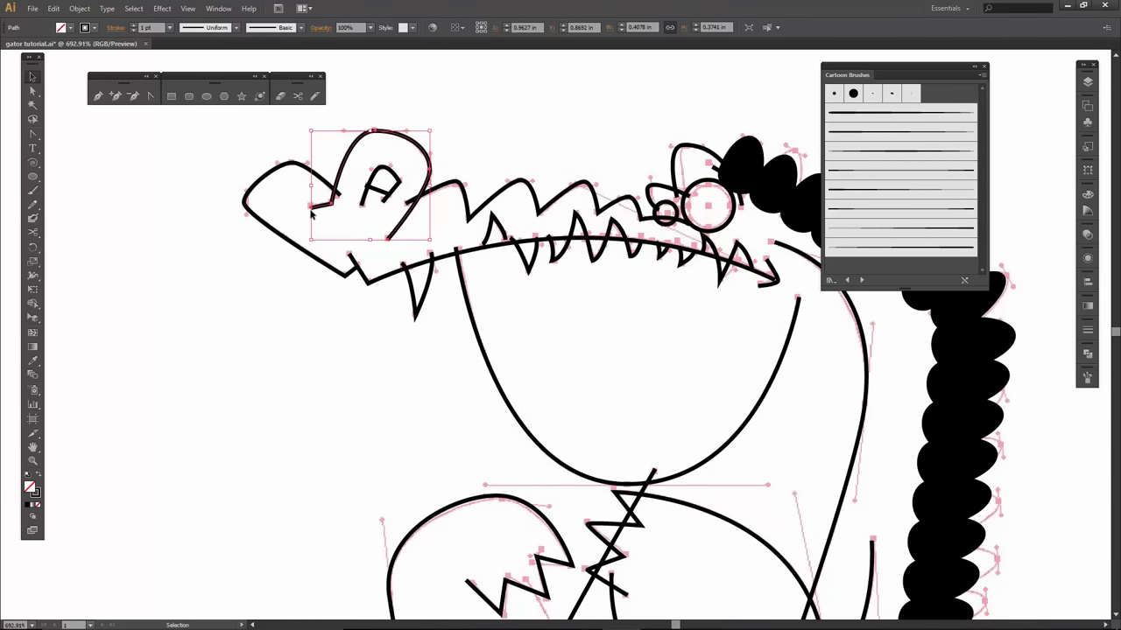
click(906, 152)
click(390, 181)
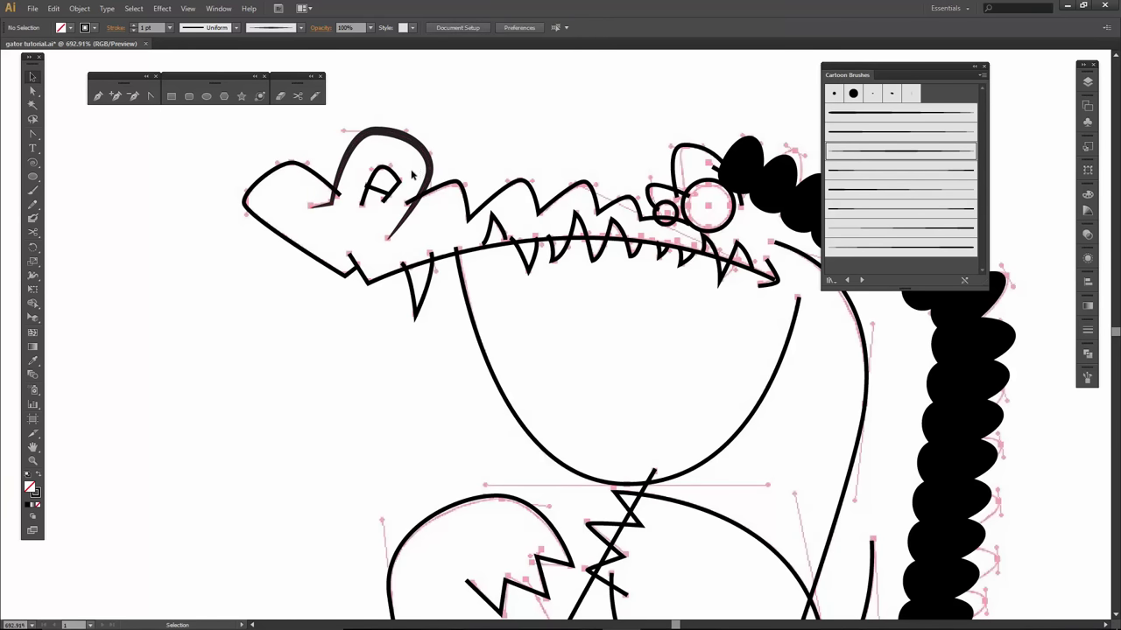
click(894, 151)
click(453, 109)
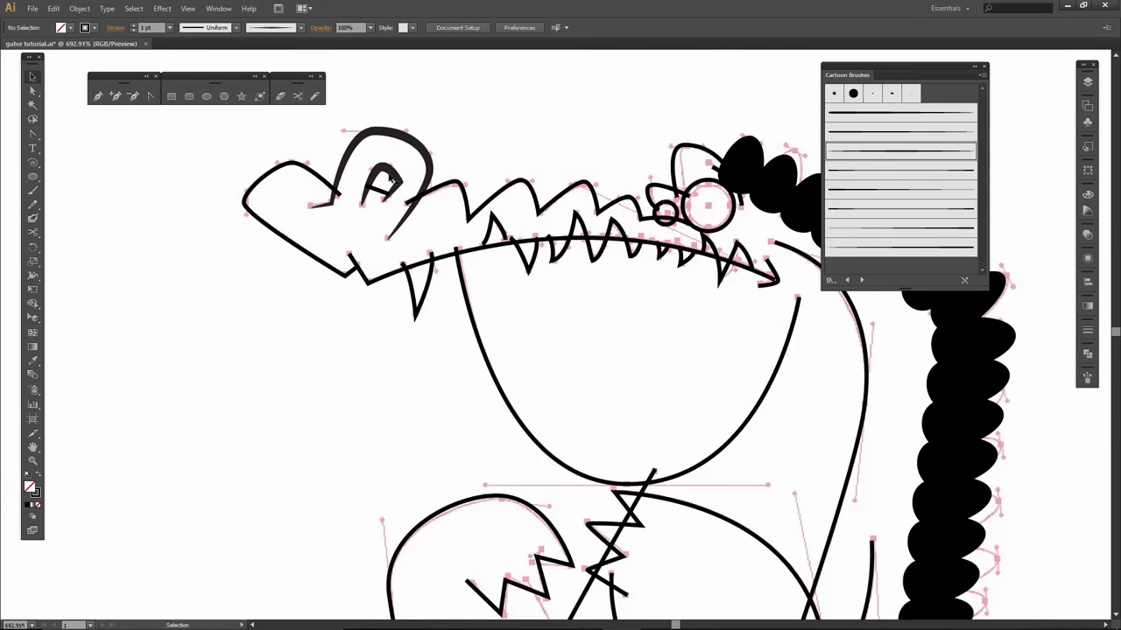
- Apply the art brush that starts thin and thickens toward the mouth corner to the long curved mouth line
click(379, 280)
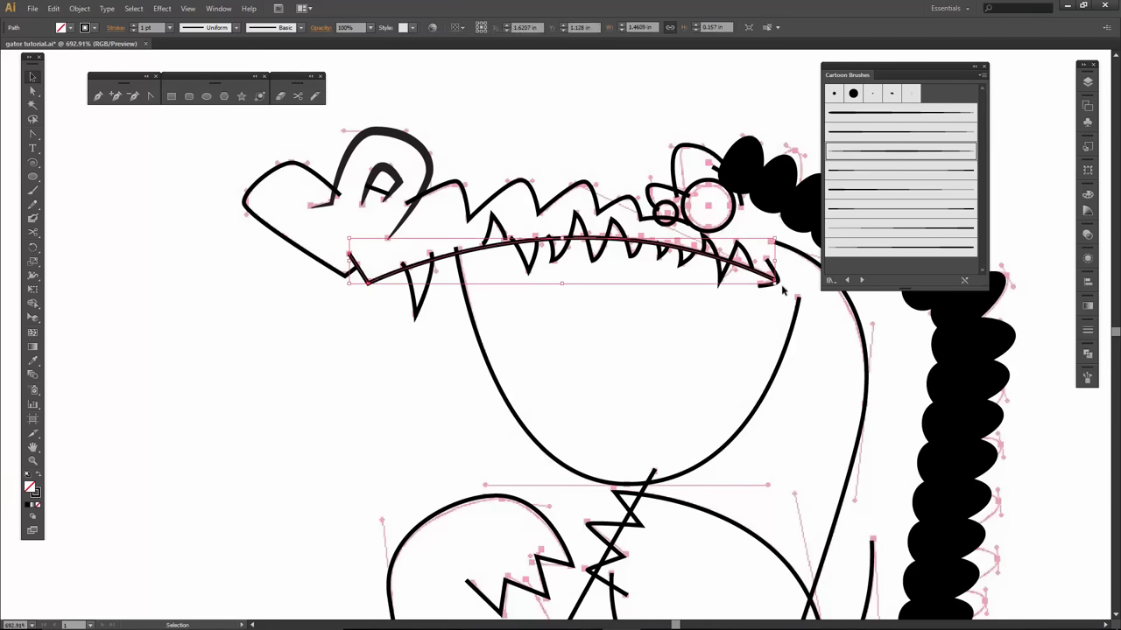
click(856, 191)
click(856, 228)
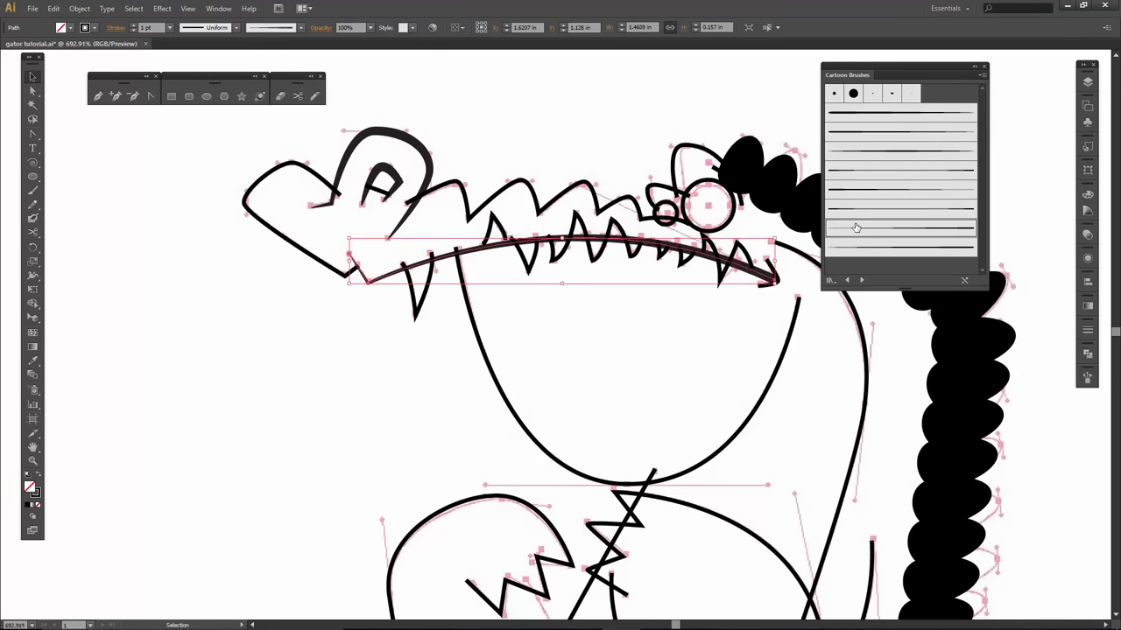
click(710, 308)
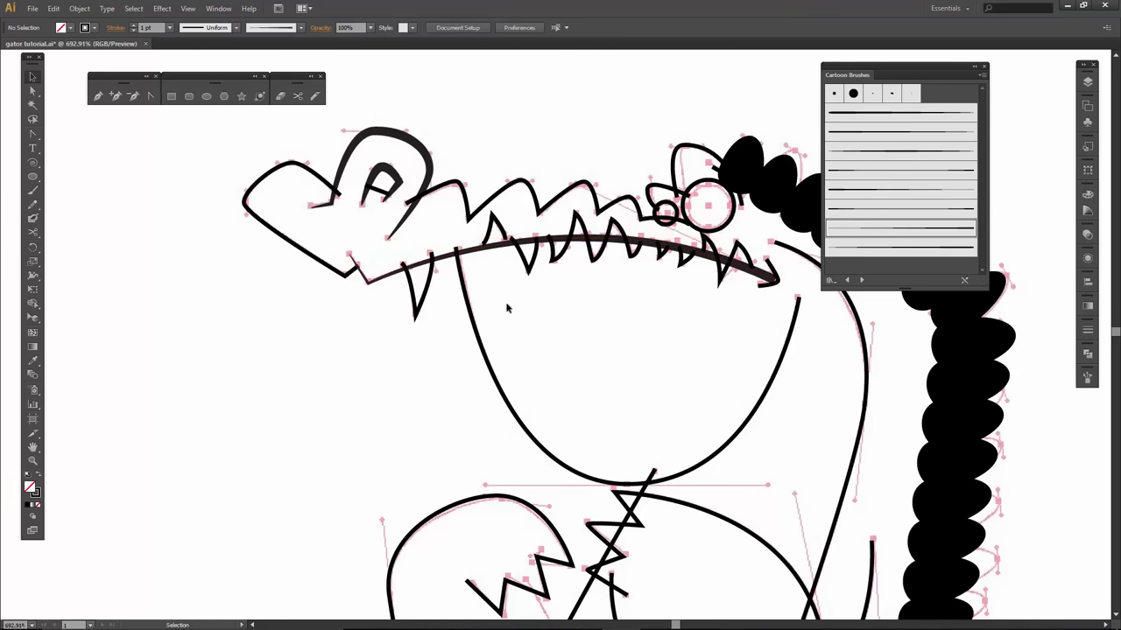
- Apply the art brush with thick ends and a thin middle to the outline of the snout tip
click(342, 272)
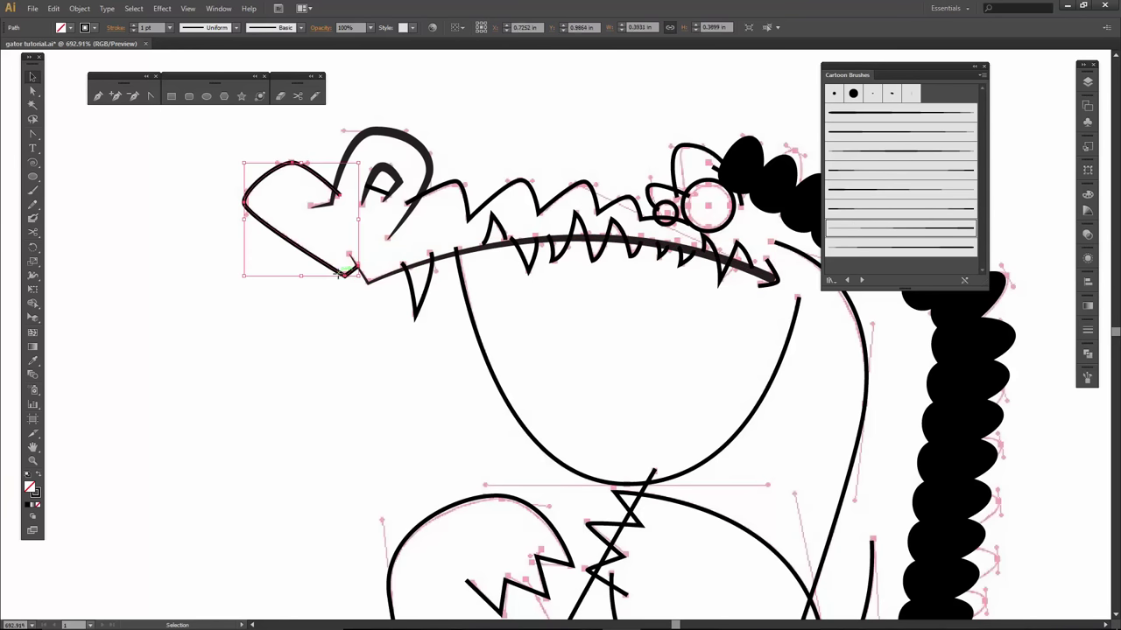
click(862, 172)
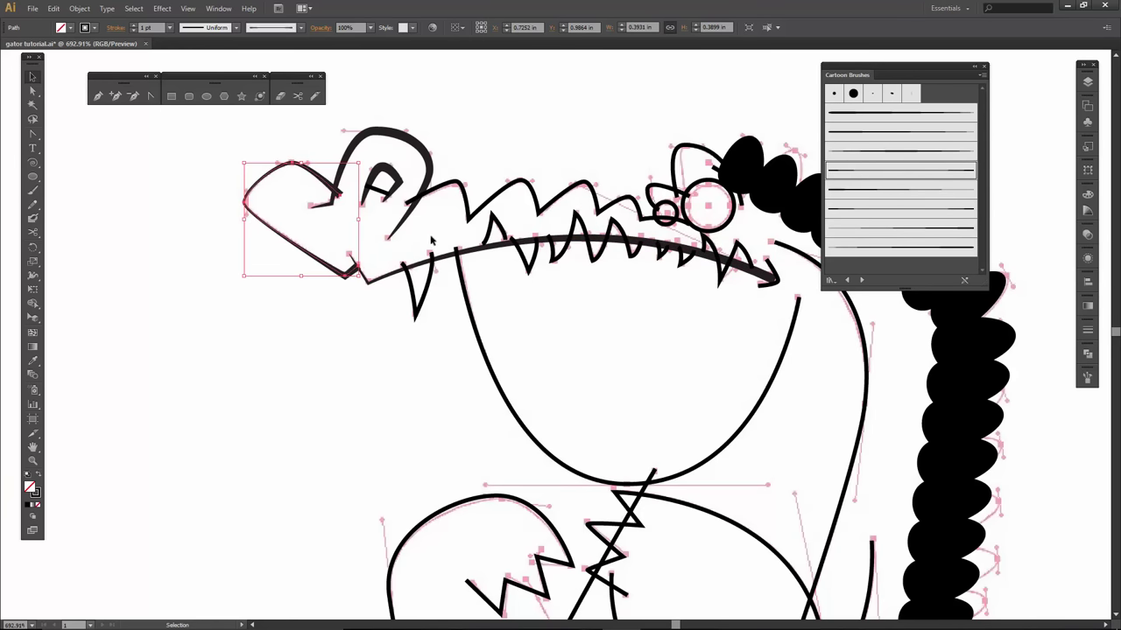
click(404, 256)
- Examine the brushed snout outline up close, especially where its thick ends meet the neighbouring lines
key(z)
drag(231, 145, 402, 326)
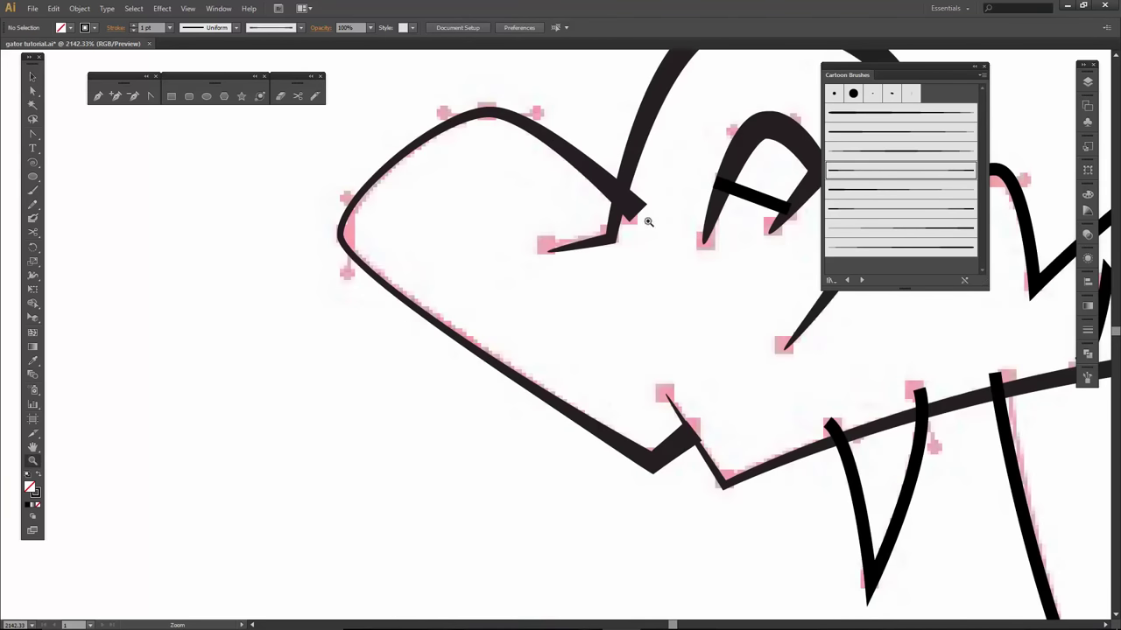
drag(663, 228, 610, 222)
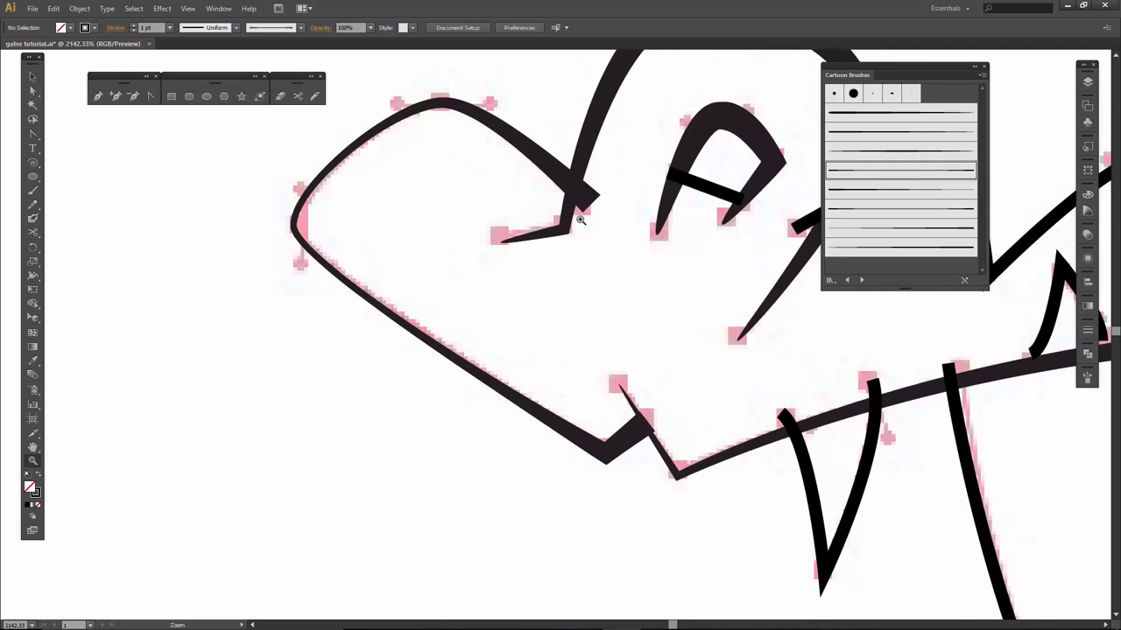
drag(844, 409, 498, 231)
key(ctrl+minus)
key(ctrl+minus)
key(ctrl+minus)
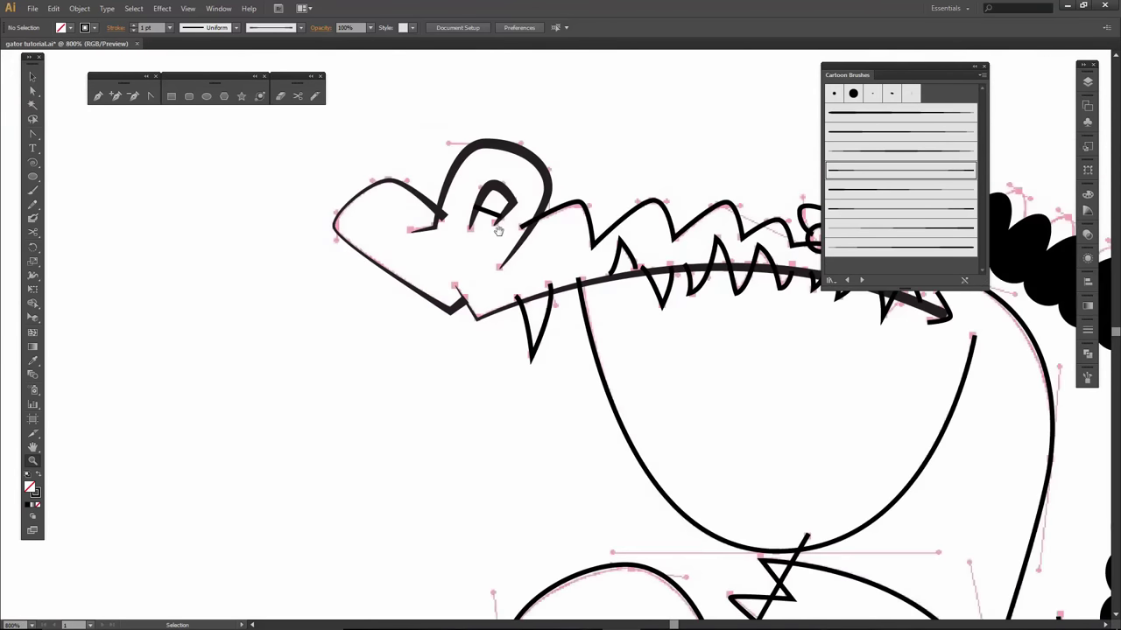
drag(689, 258, 497, 260)
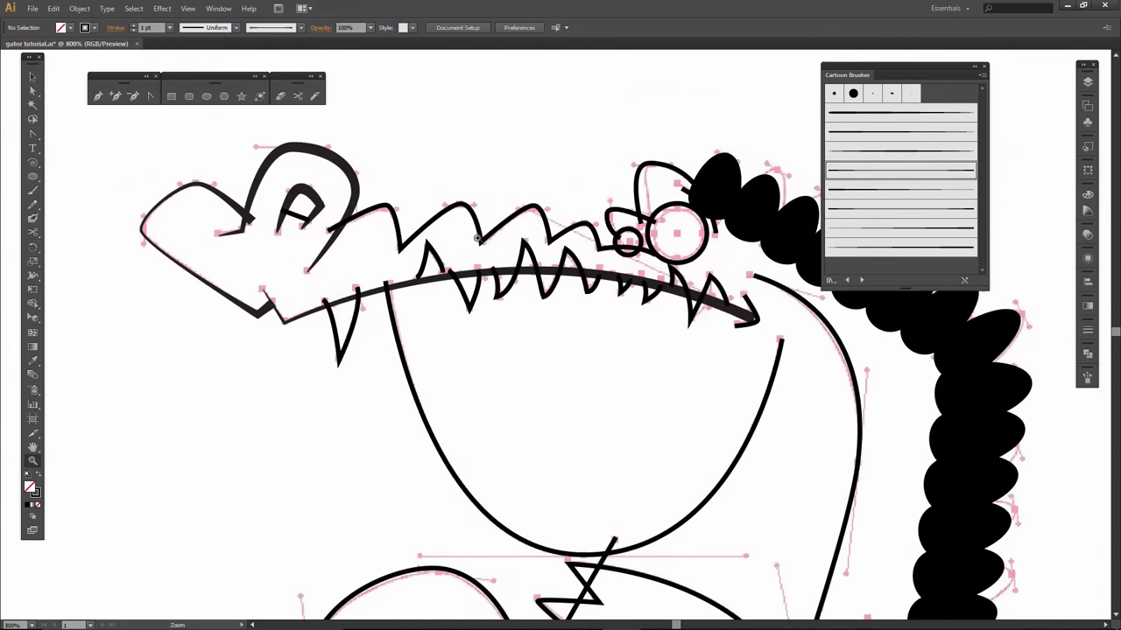
- Apply the art brush that starts thick and thins toward the eyes to the bumpy ridge along the snout's top
key(v)
click(478, 239)
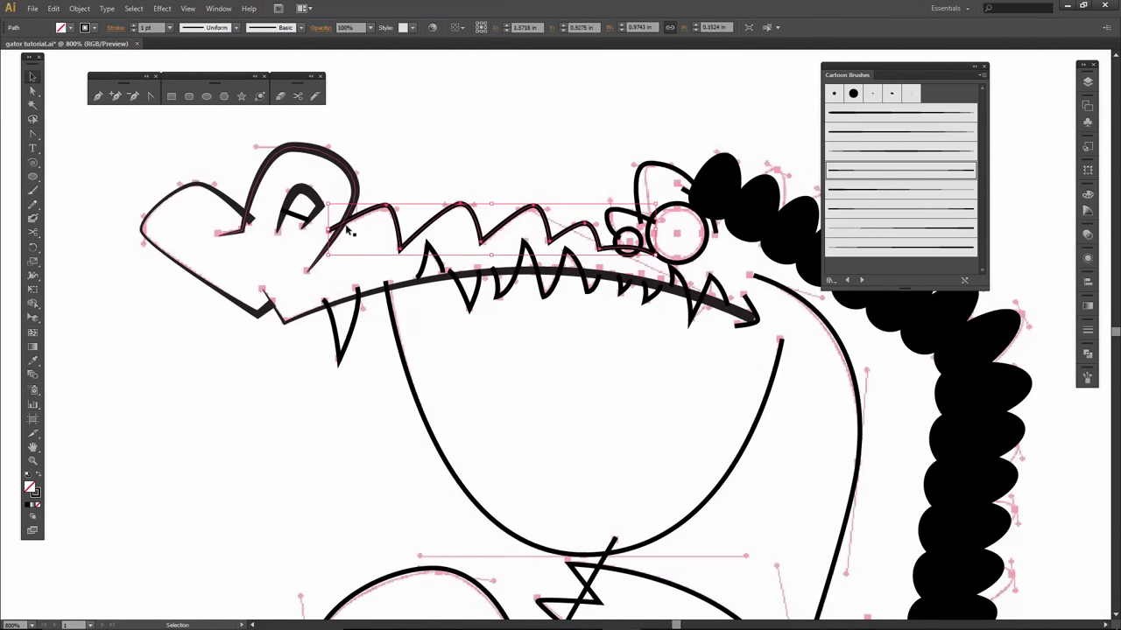
click(849, 190)
click(576, 175)
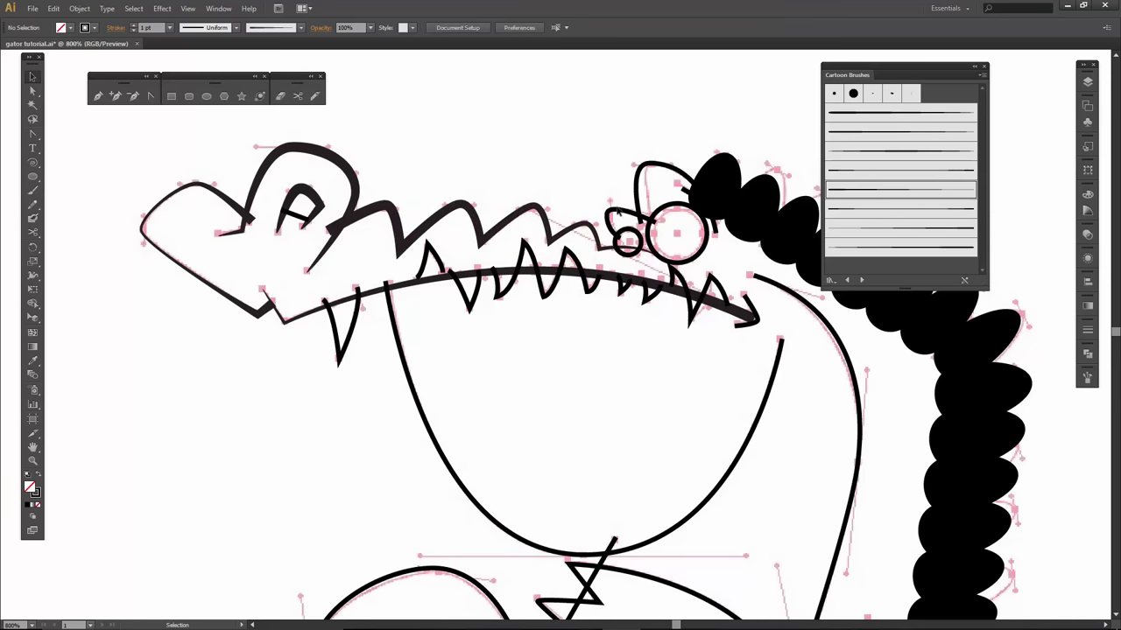
- Apply the art brush with thick ends and a thin middle to the small eyelid above the smaller eye
click(617, 215)
click(858, 172)
click(668, 166)
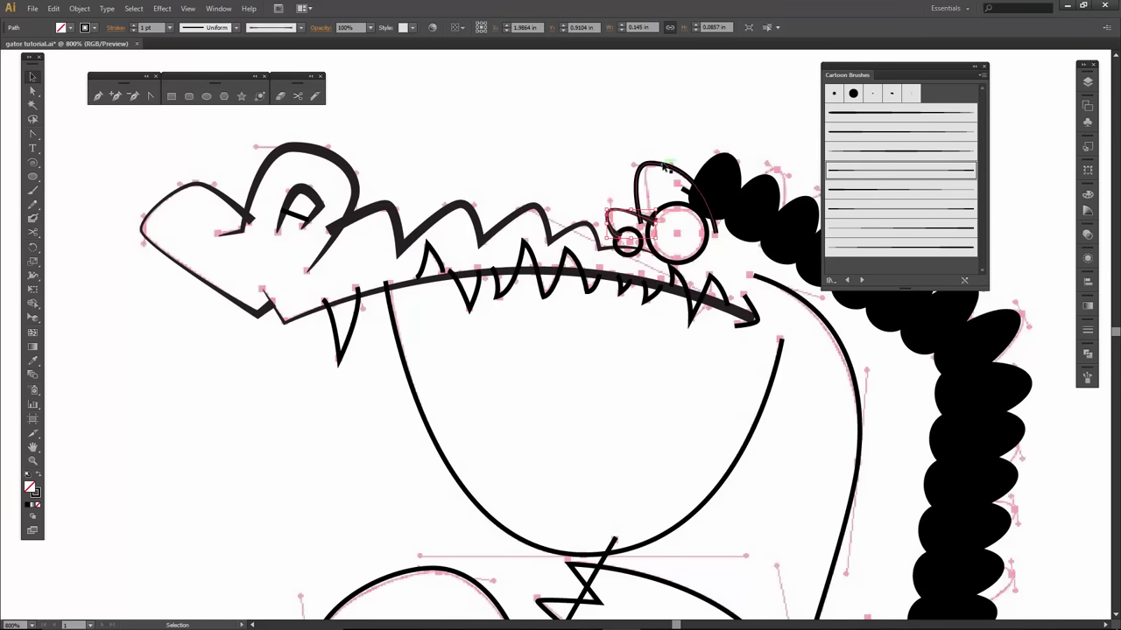
click(900, 170)
- Cut the small eyelid path where it crosses the larger eyelid and delete the piece overhanging the big eye
key(c)
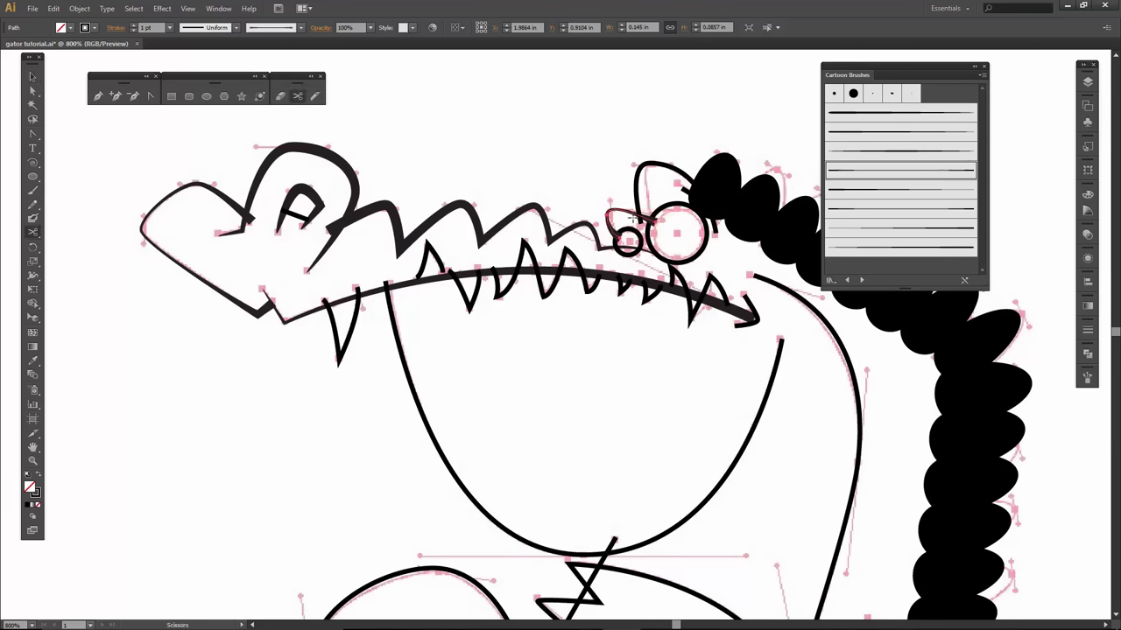
key(z)
drag(588, 171, 674, 278)
key(c)
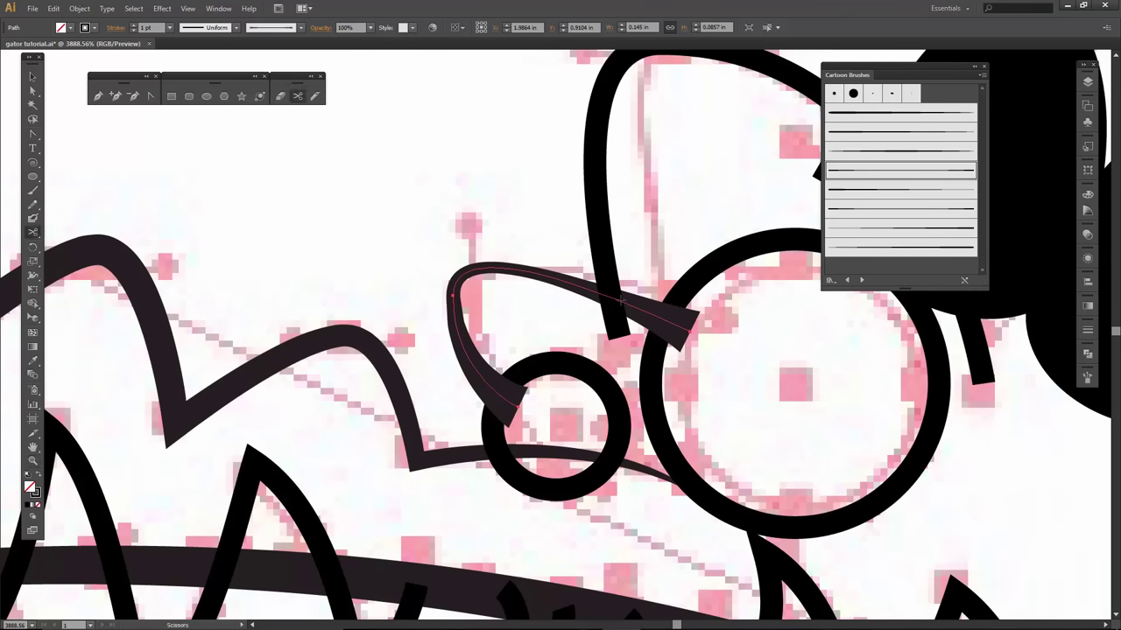
click(625, 301)
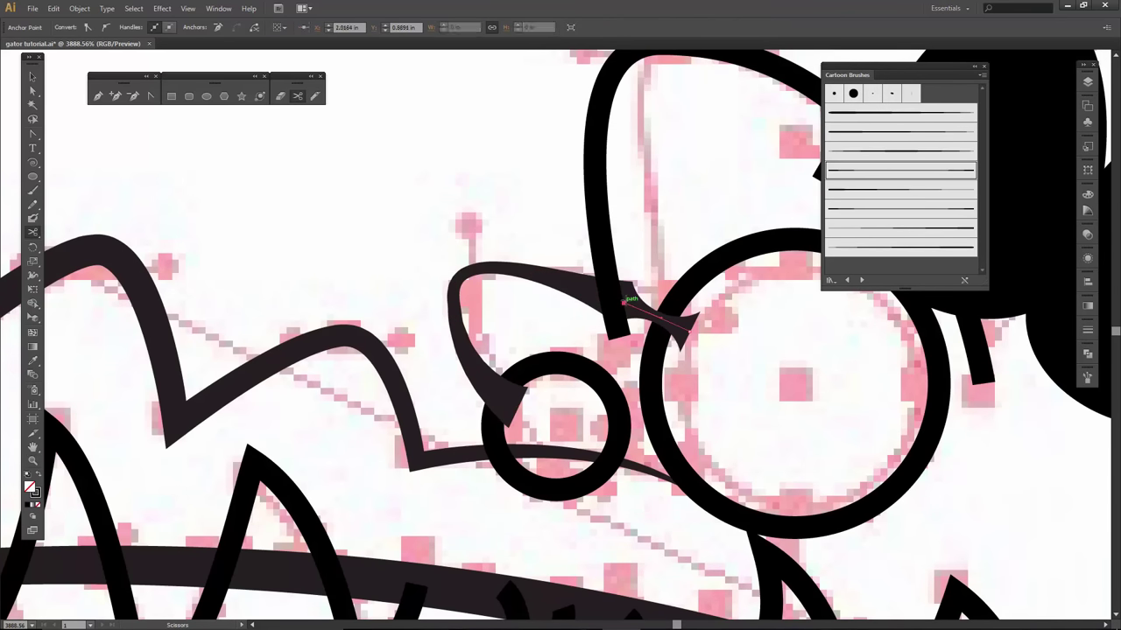
key(v)
click(676, 331)
key(Delete)
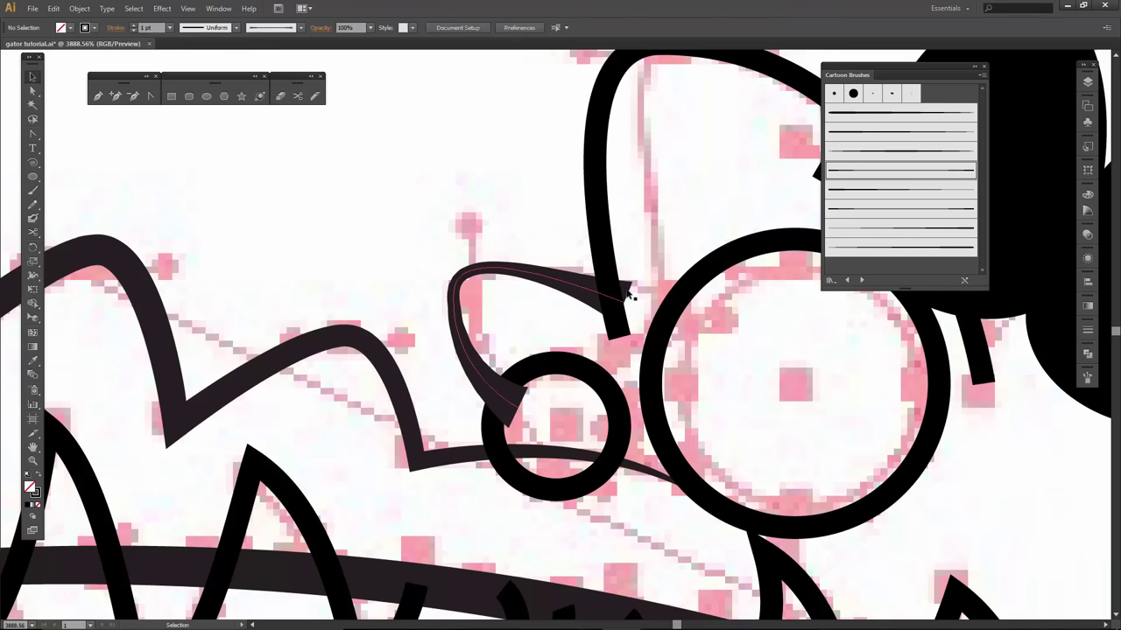
- Apply the art brush tapering at both ends to the large eyelid over the big eye
drag(625, 260, 478, 272)
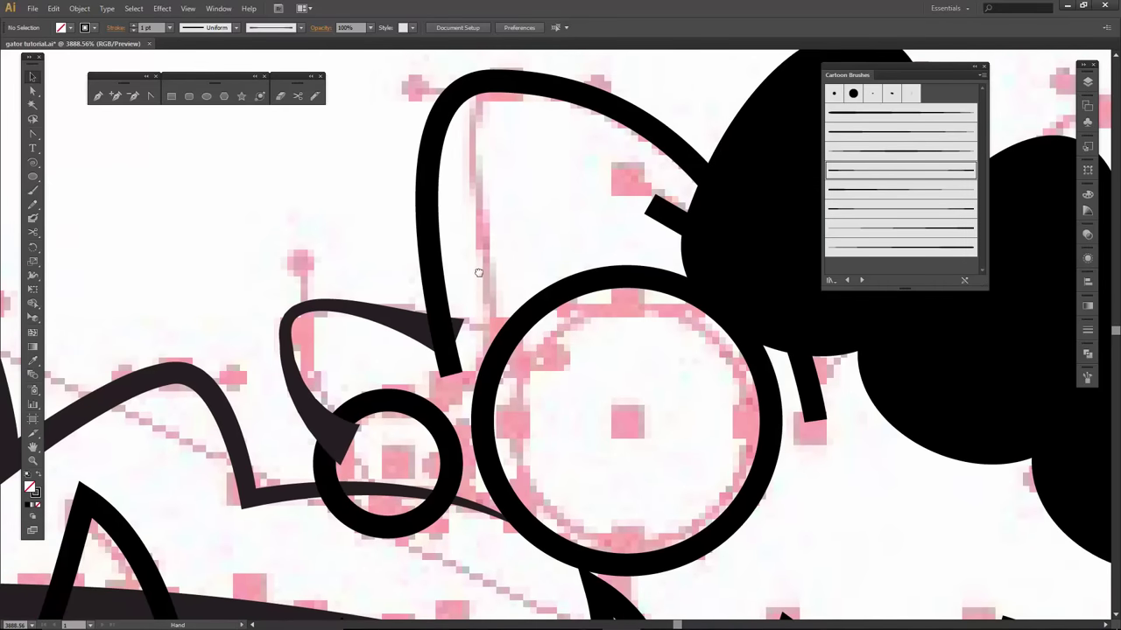
click(431, 239)
click(874, 154)
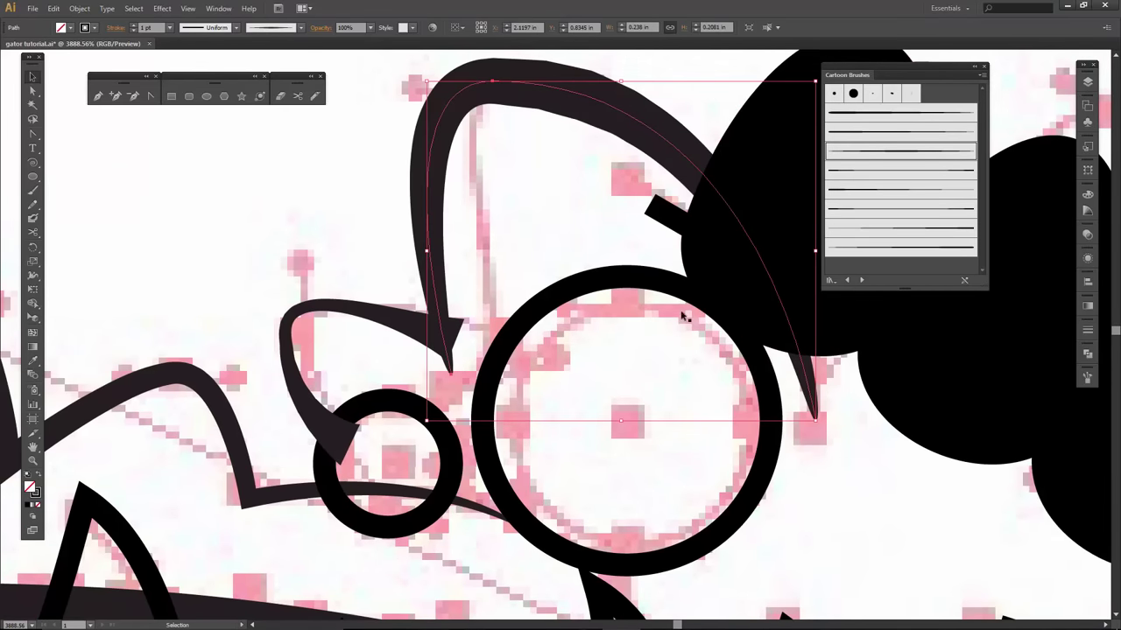
- Apply the art brush tapering at both ends to the short crease at the back corner of the mouth
drag(706, 393, 730, 187)
drag(669, 406, 502, 279)
click(847, 398)
click(844, 415)
click(897, 152)
click(725, 331)
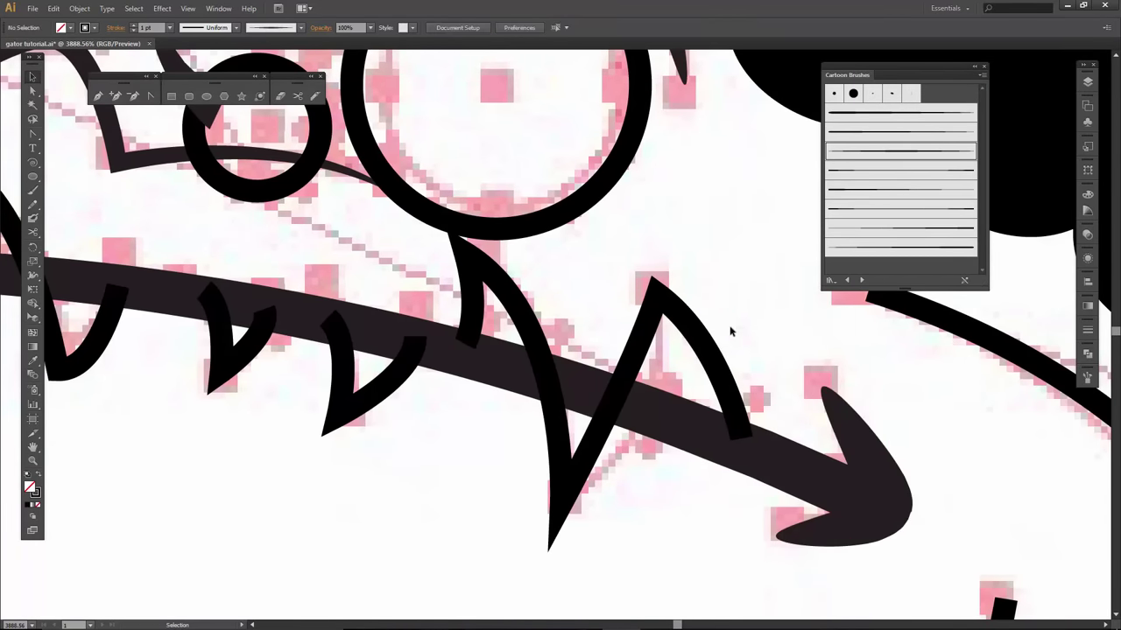
- Apply the thick-ended, thin-middle art brush to the rearmost zigzag teeth and set their stroke weight to 0.5 pt
click(704, 345)
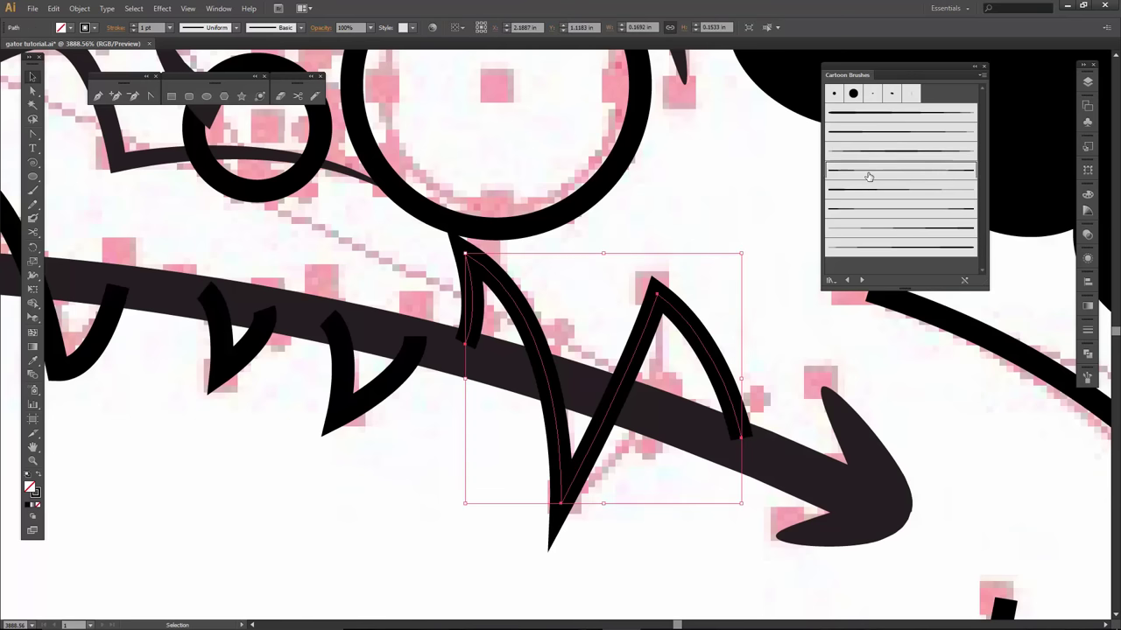
click(866, 173)
drag(539, 270, 704, 312)
click(169, 27)
click(185, 55)
click(523, 319)
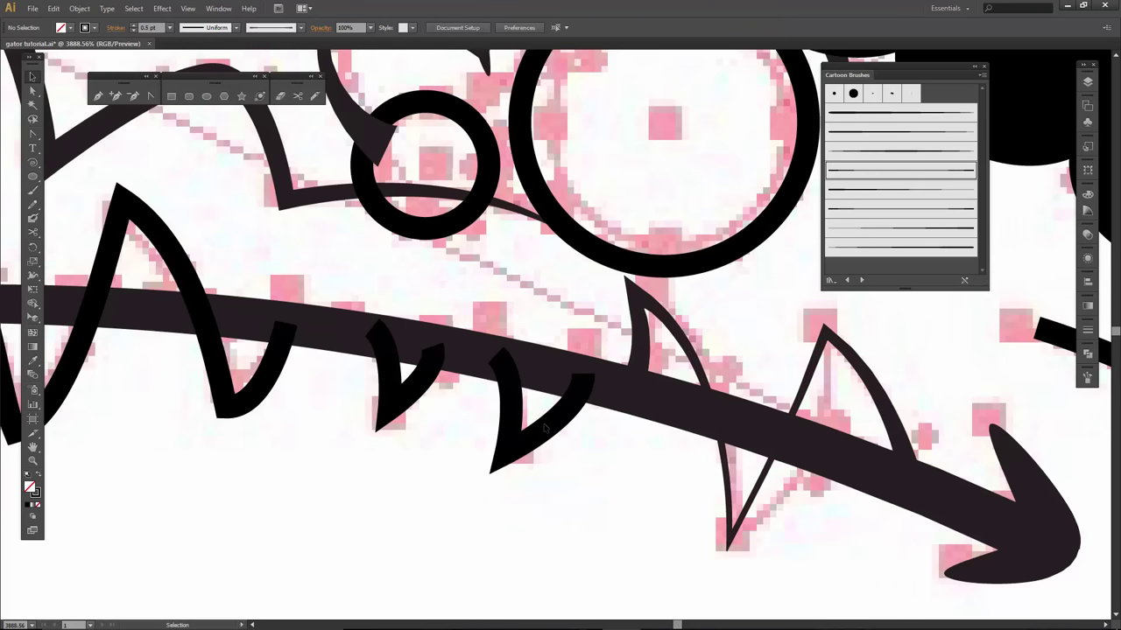
- Apply the thick-ended, thin-middle art brush to the remaining teeth along the mouth line, except the frontmost upright tooth and the big fang, at 0.5 pt
click(550, 430)
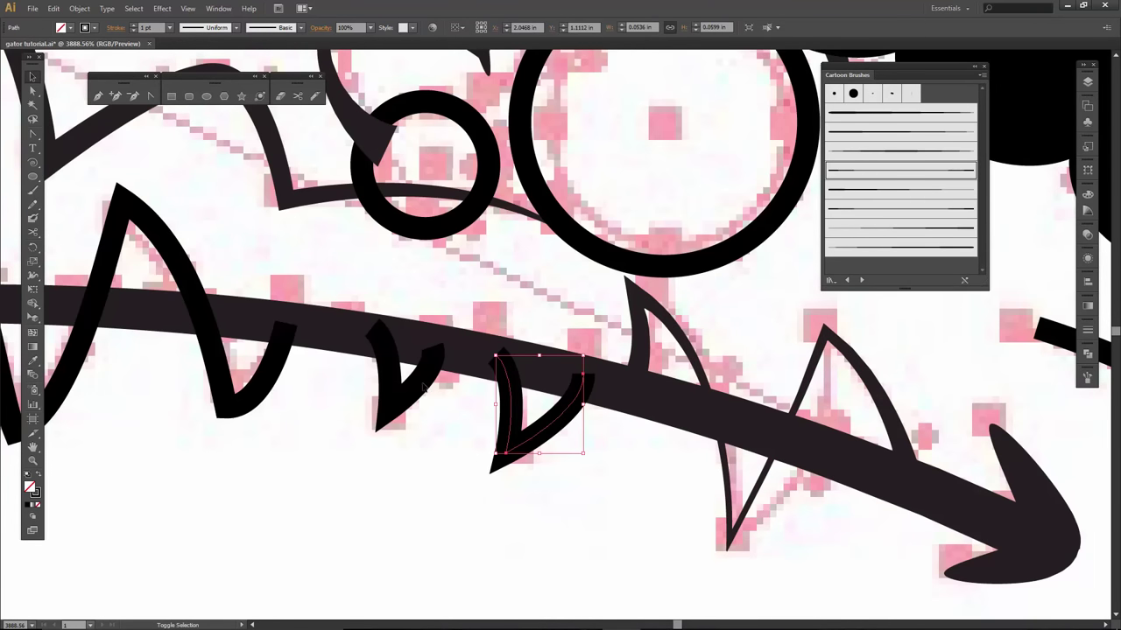
shift+click(383, 385)
shift+click(275, 361)
drag(275, 468, 645, 443)
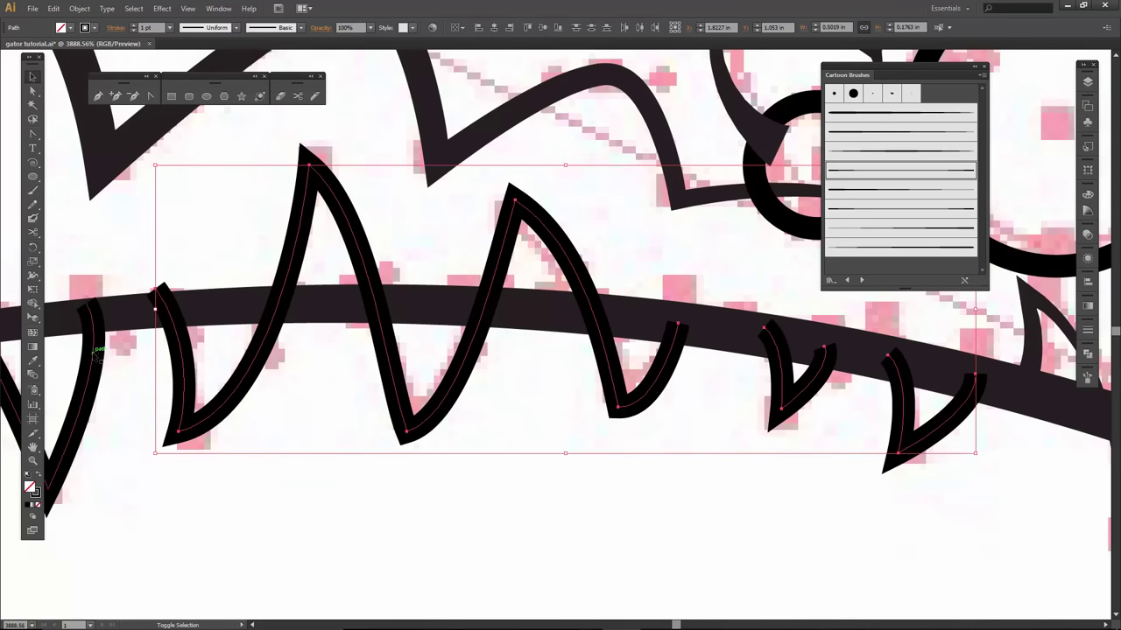
shift+click(98, 354)
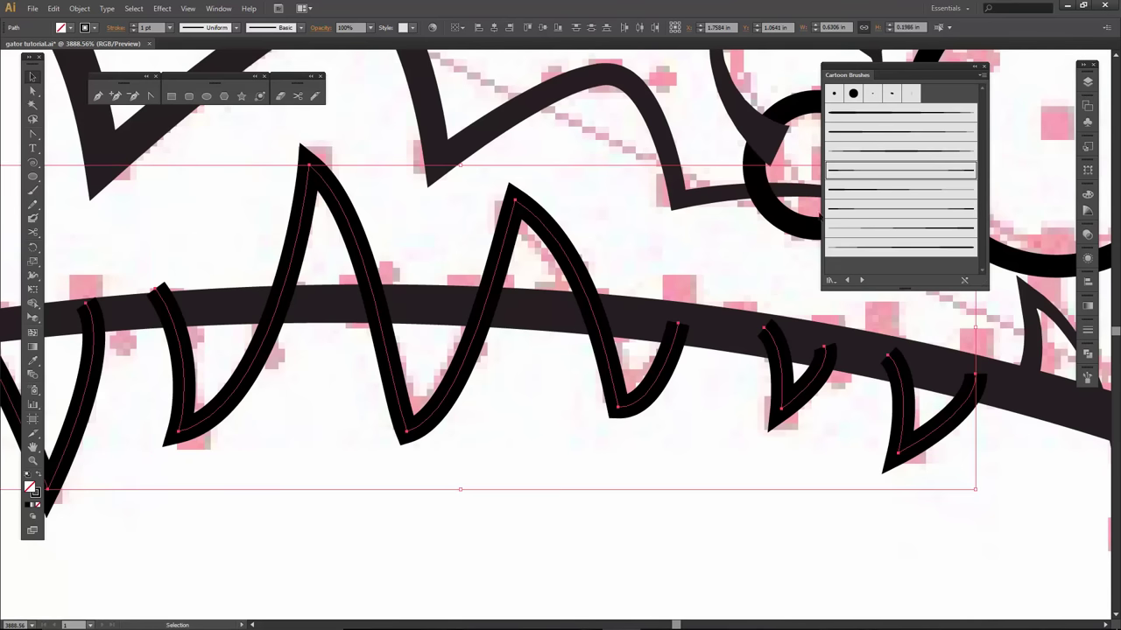
click(882, 172)
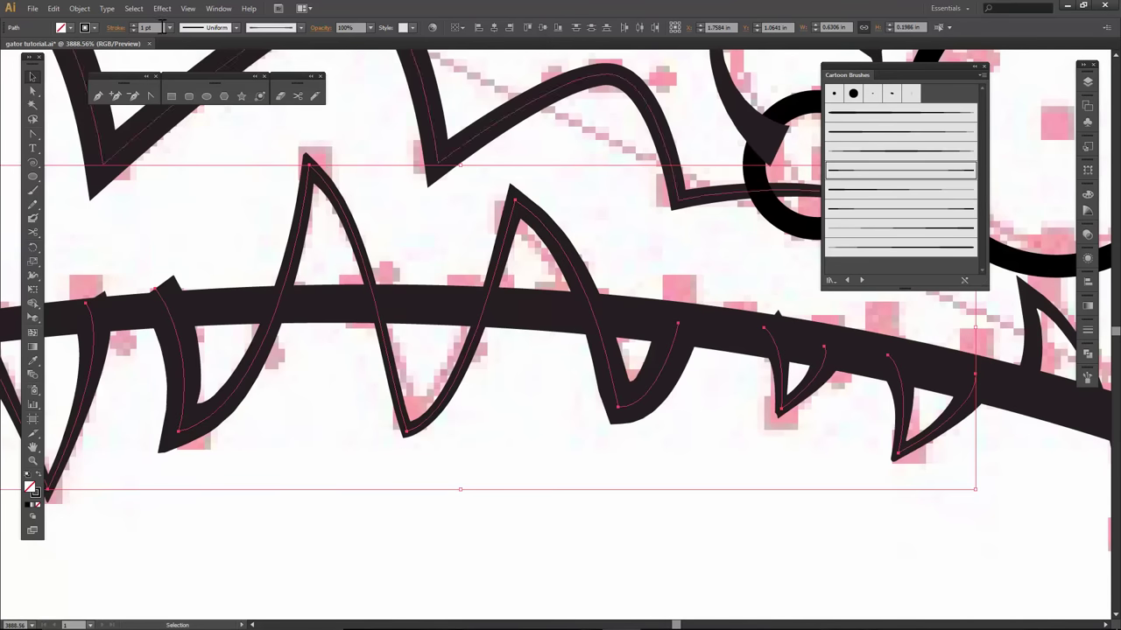
click(169, 27)
click(182, 54)
- Apply the thick-ended, thin-middle art brush to the frontmost upright tooth and set its stroke weight to 0.5 pt
key(space)
drag(179, 226, 560, 203)
click(277, 241)
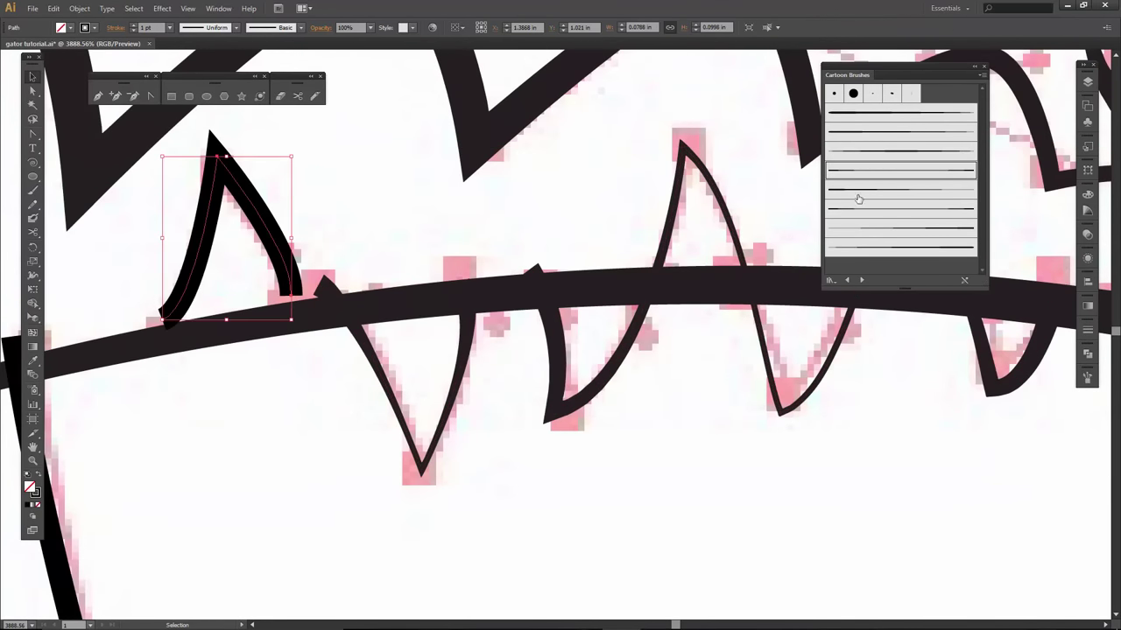
click(885, 171)
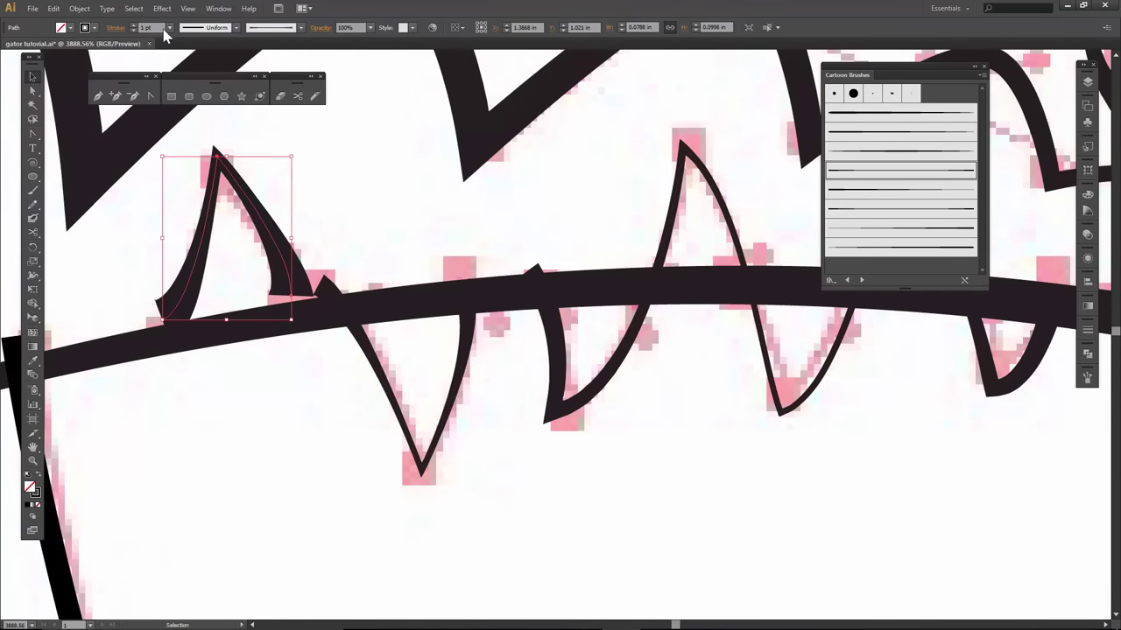
click(169, 27)
click(184, 59)
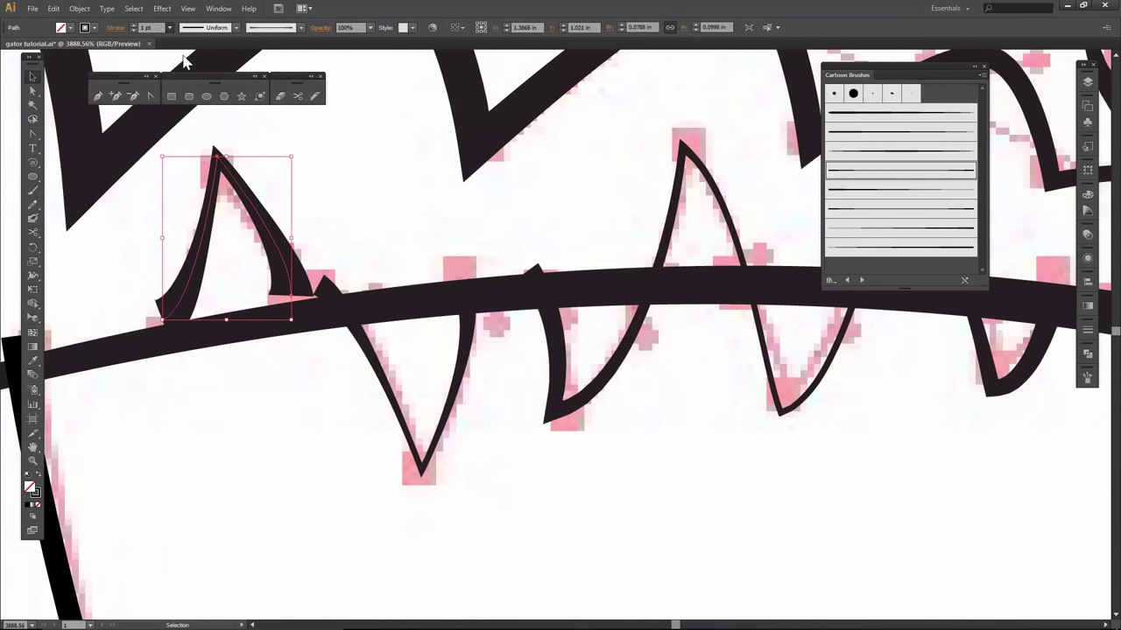
click(340, 206)
- Apply the thick-ended, thin-middle art brush to the large fang near the snout
drag(276, 232, 278, 247)
click(350, 242)
drag(652, 378, 529, 359)
key(ctrl+minus)
key(ctrl+minus)
key(ctrl+minus)
key(ctrl+minus)
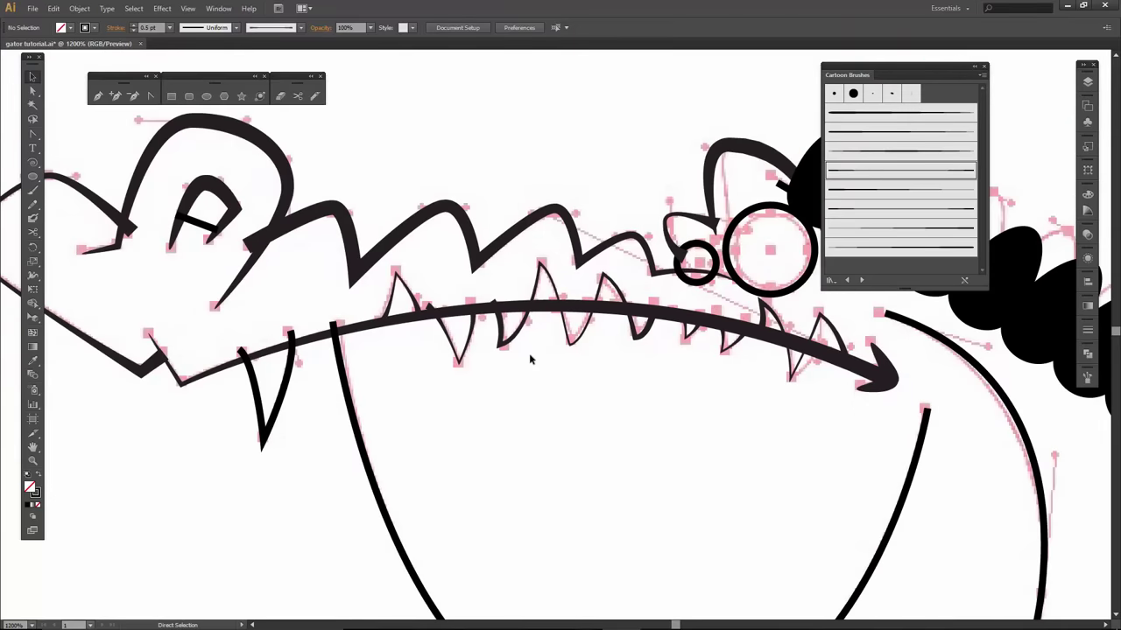
drag(557, 427, 500, 287)
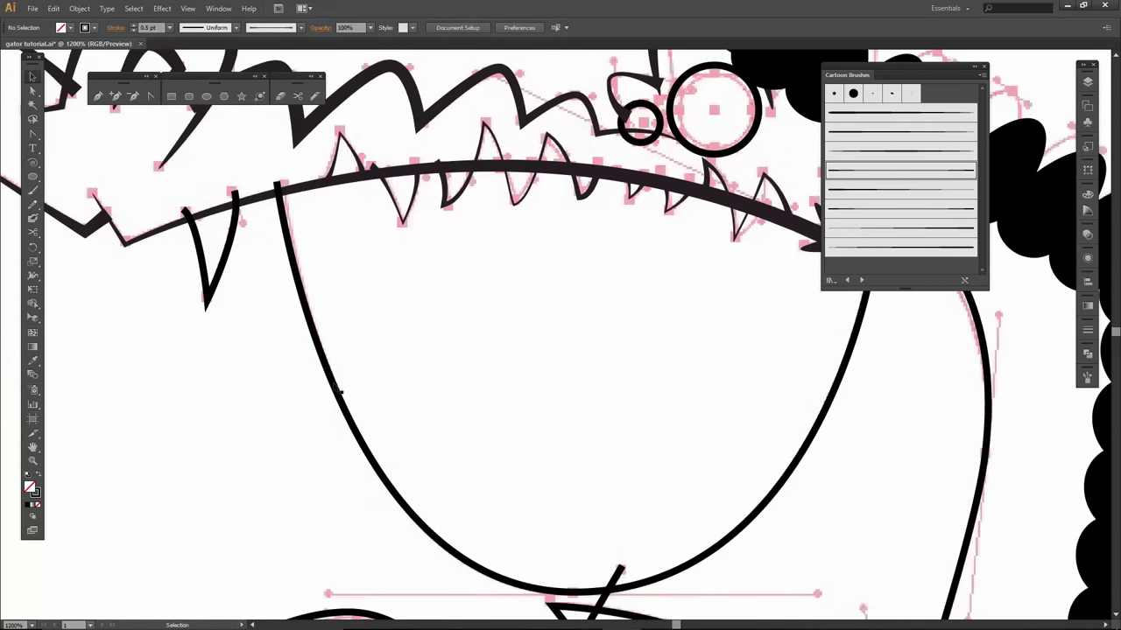
click(234, 254)
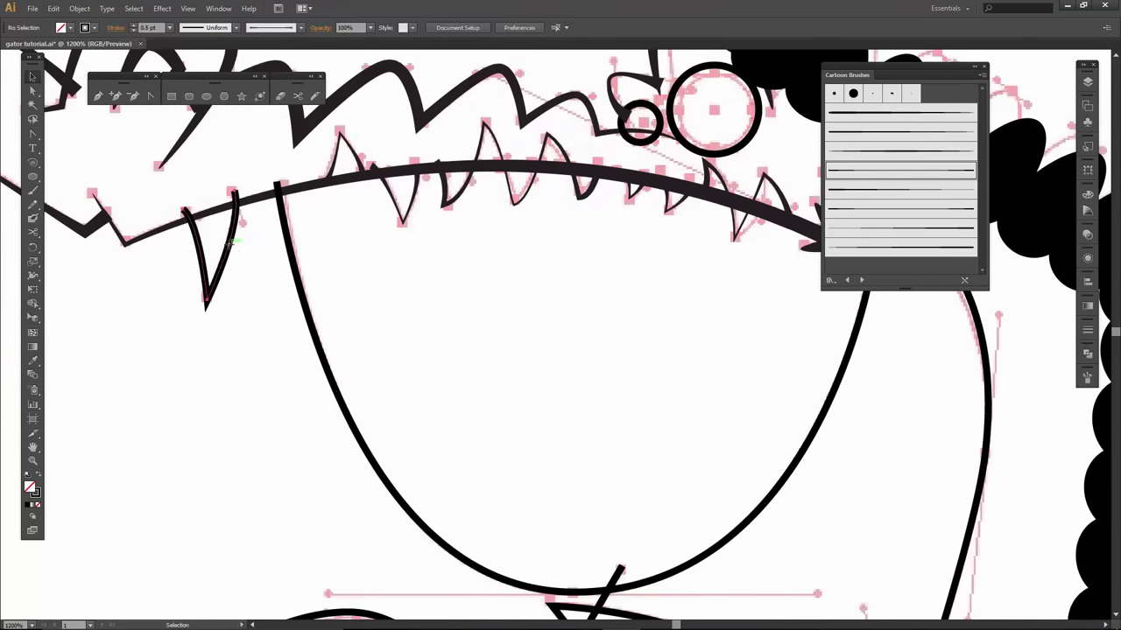
click(904, 171)
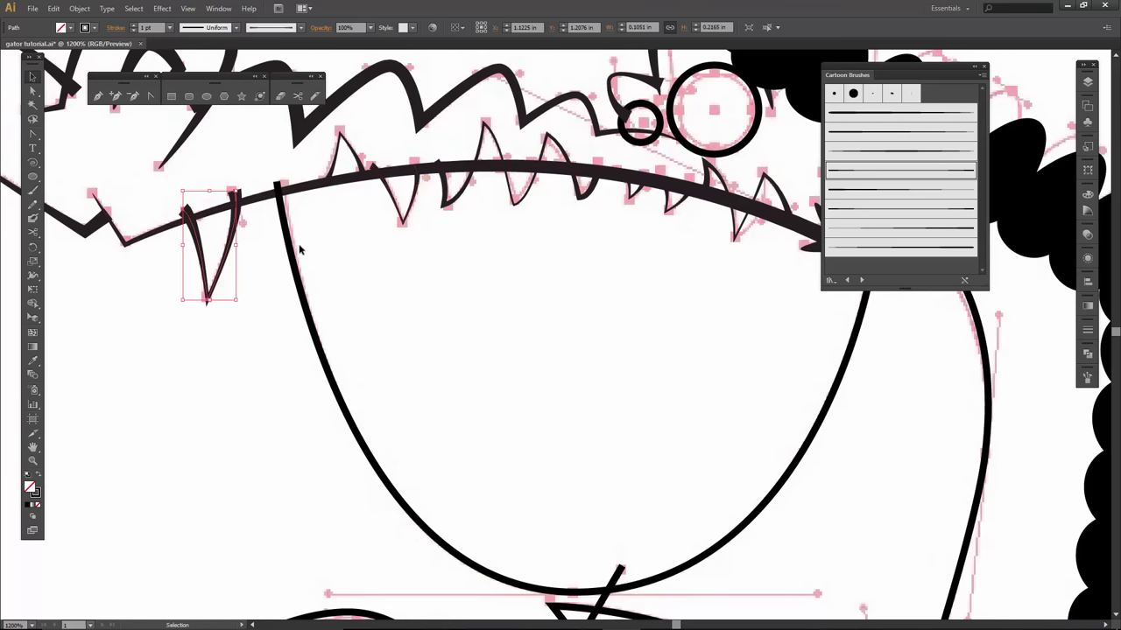
- Set the stroke weight of the frontmost upright tooth and the long zigzag row of middle teeth to 0.75 pt
click(350, 155)
click(169, 27)
click(186, 70)
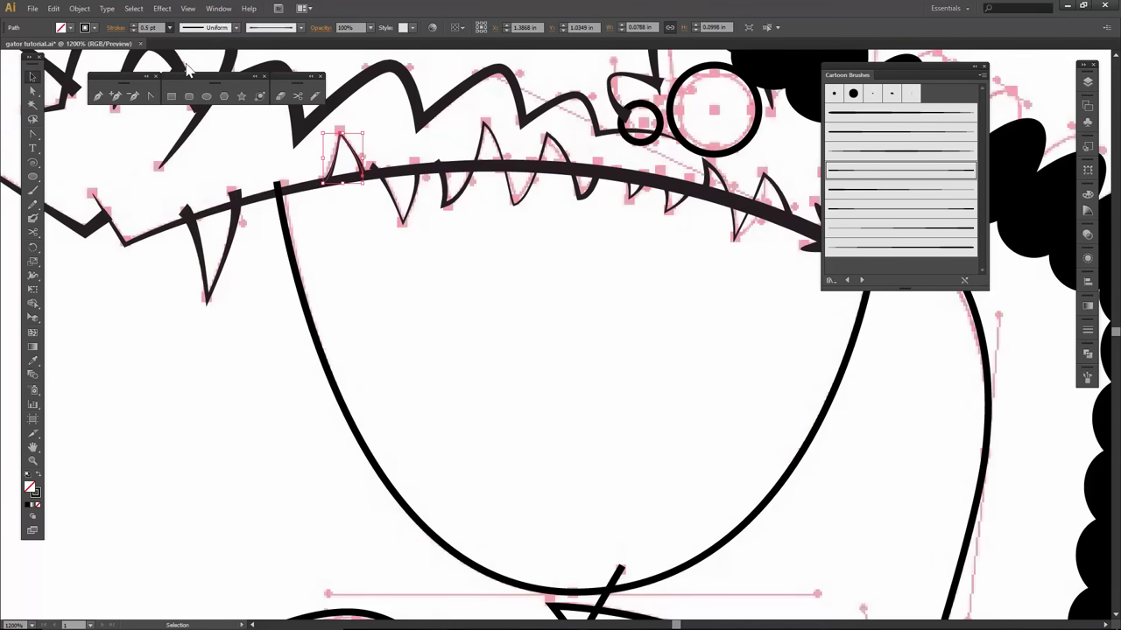
click(456, 385)
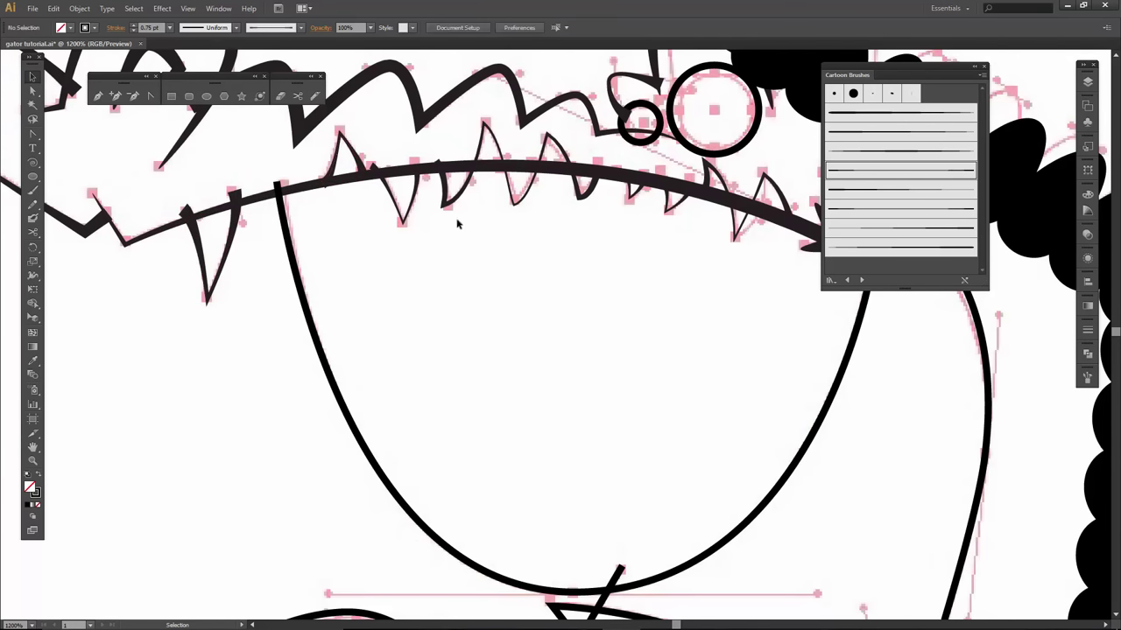
click(525, 200)
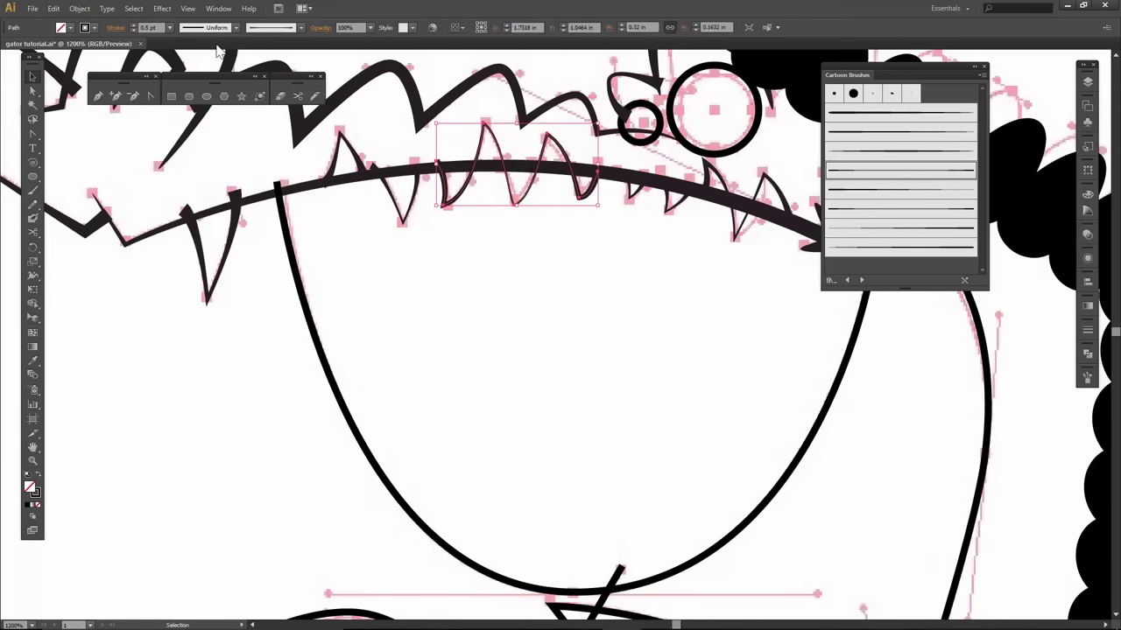
click(169, 27)
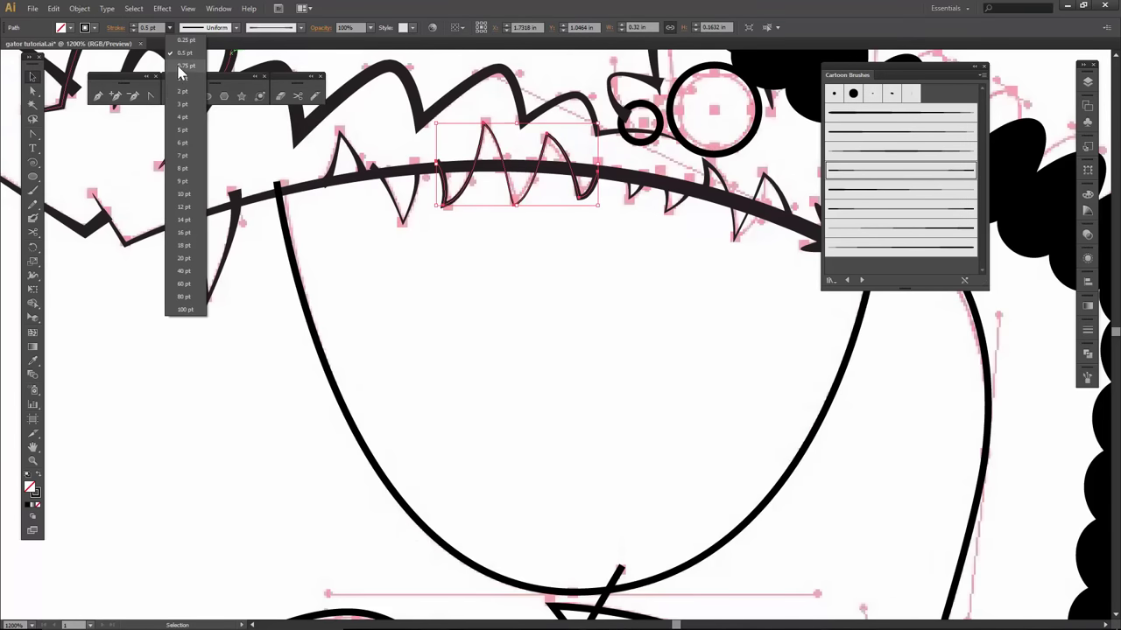
click(179, 75)
click(477, 305)
- Apply the art brush that starts thick and tapers to the lower jaw curve, thin toward the back of the mouth
drag(482, 306, 544, 277)
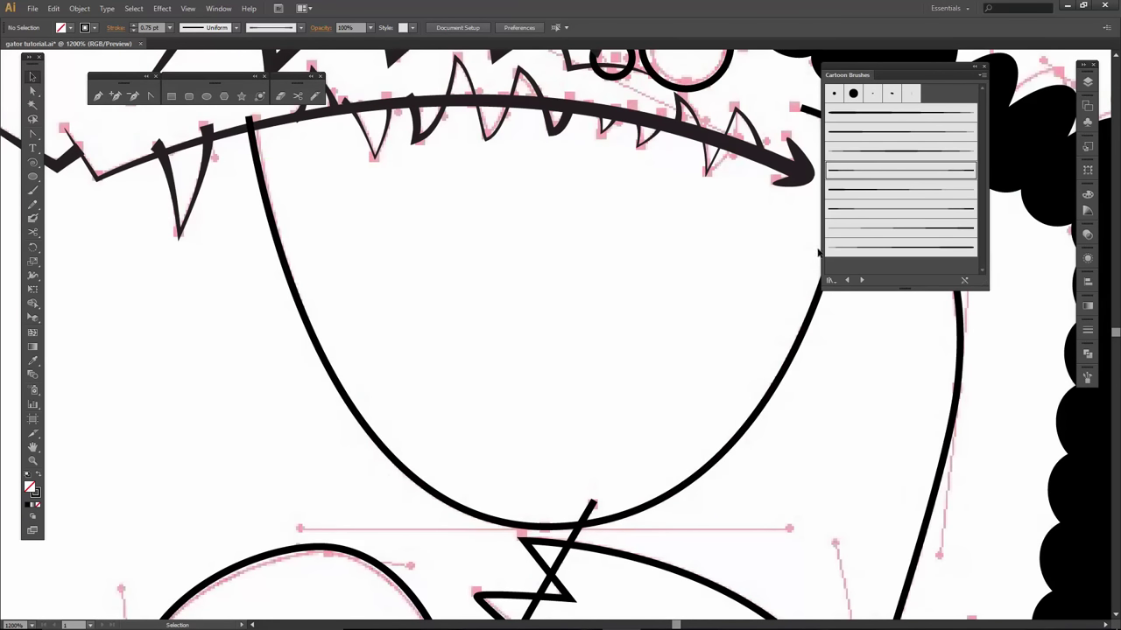
drag(700, 392, 619, 388)
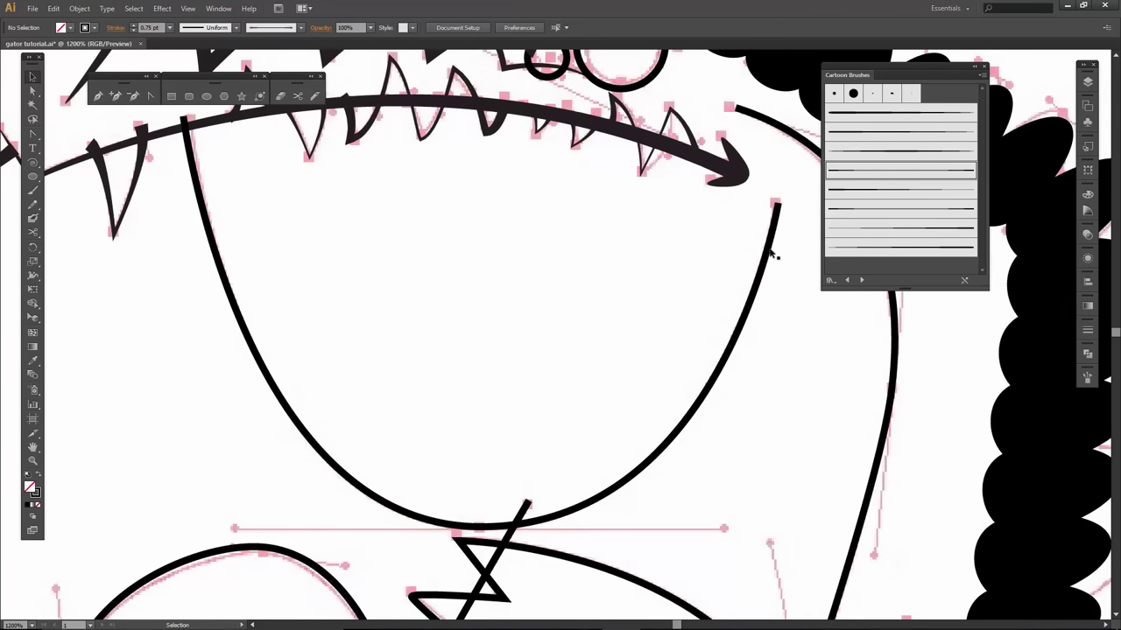
click(774, 254)
click(888, 230)
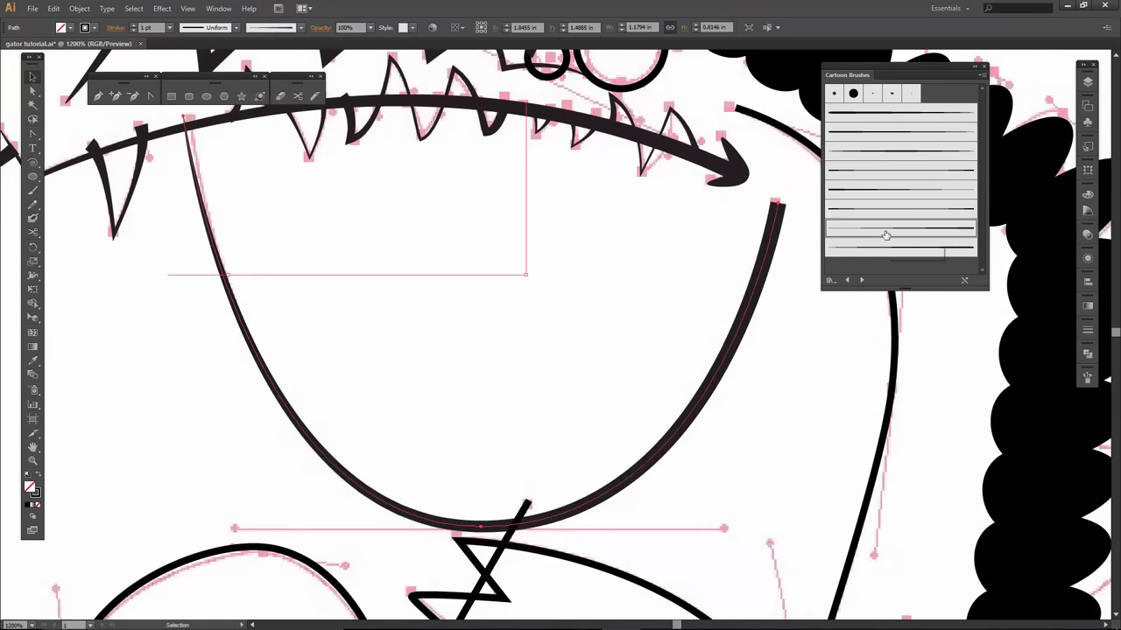
click(866, 190)
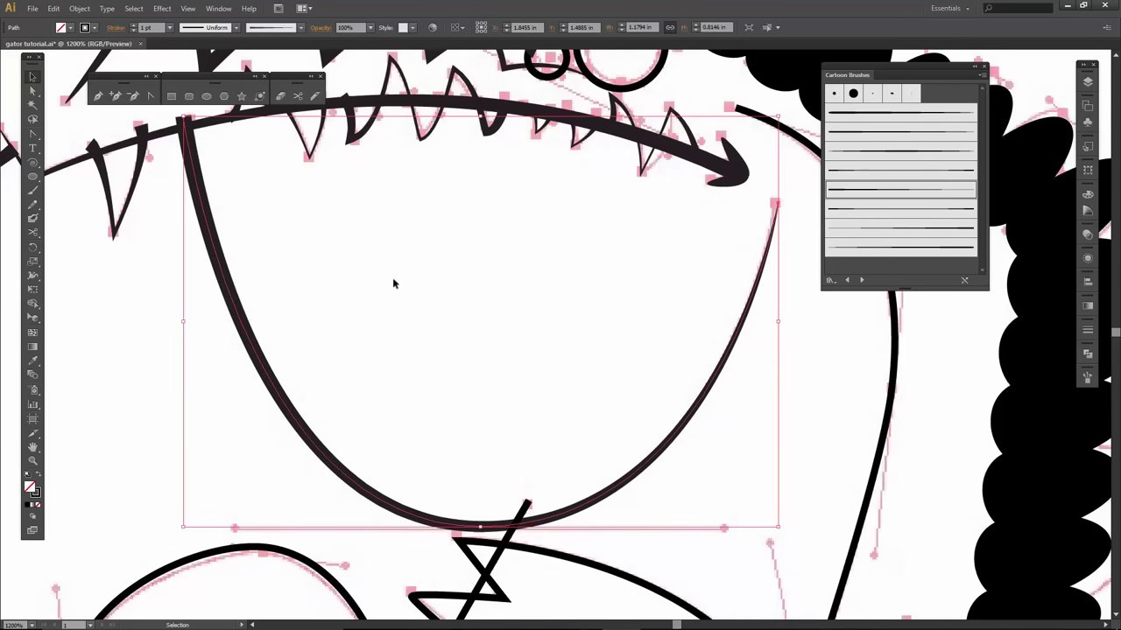
- Apply the art brush that starts thick and tapers to the lower curve of the arm crossing the gator's back line
key(ctrl+minus)
key(ctrl+minus)
key(ctrl+minus)
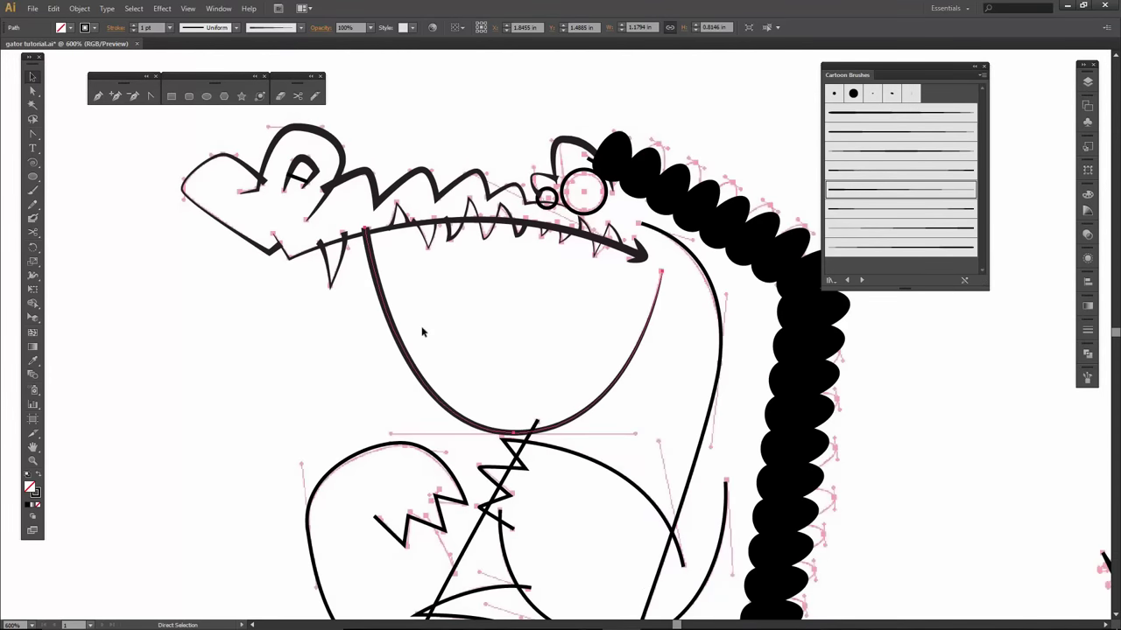
drag(504, 489, 504, 480)
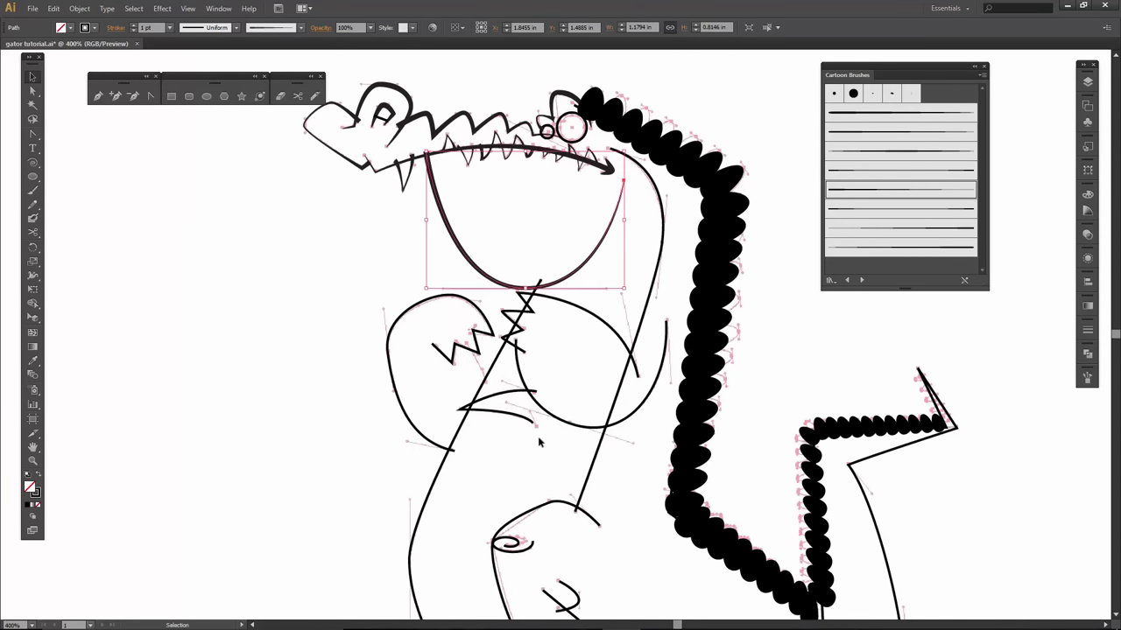
click(583, 427)
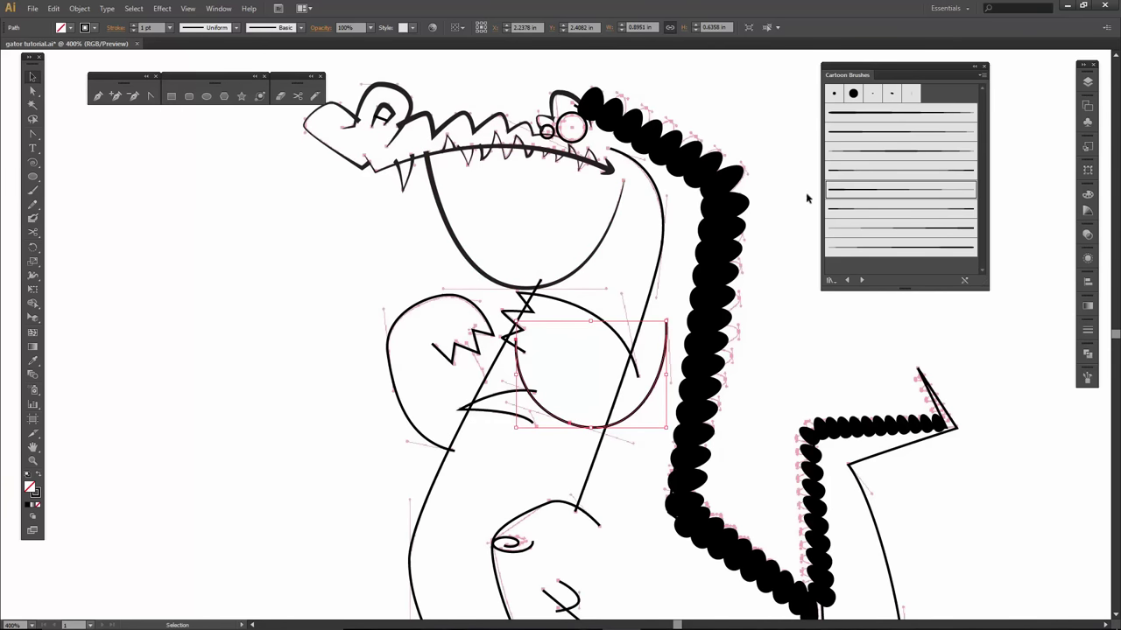
click(867, 196)
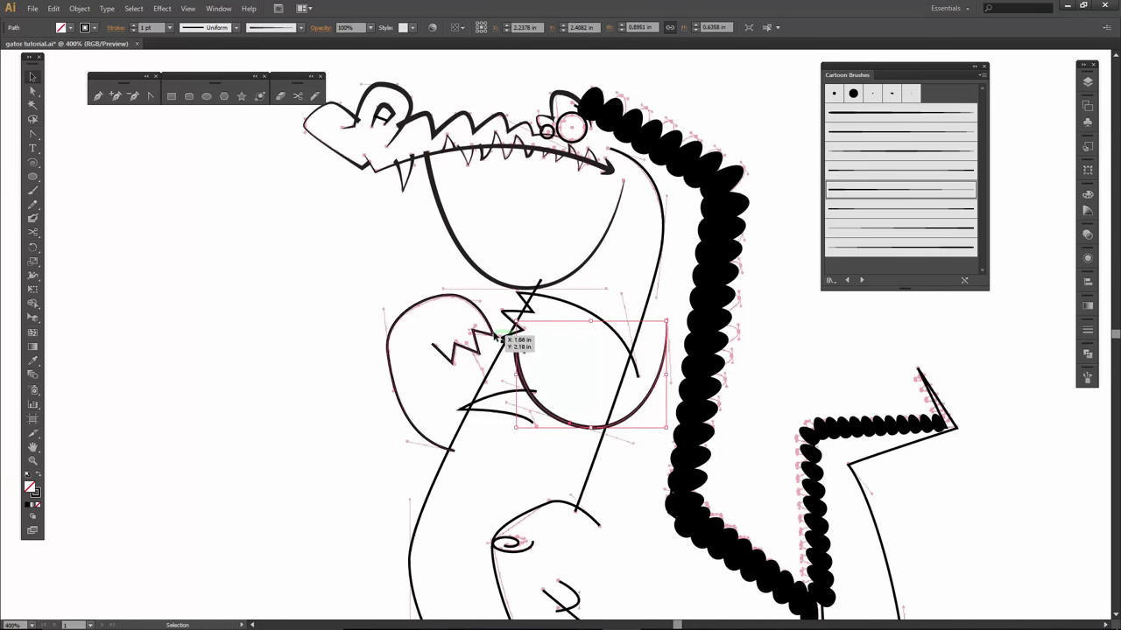
- Apply Art Brush 7 to the rounded front arm outline with the zigzag fingers
click(487, 310)
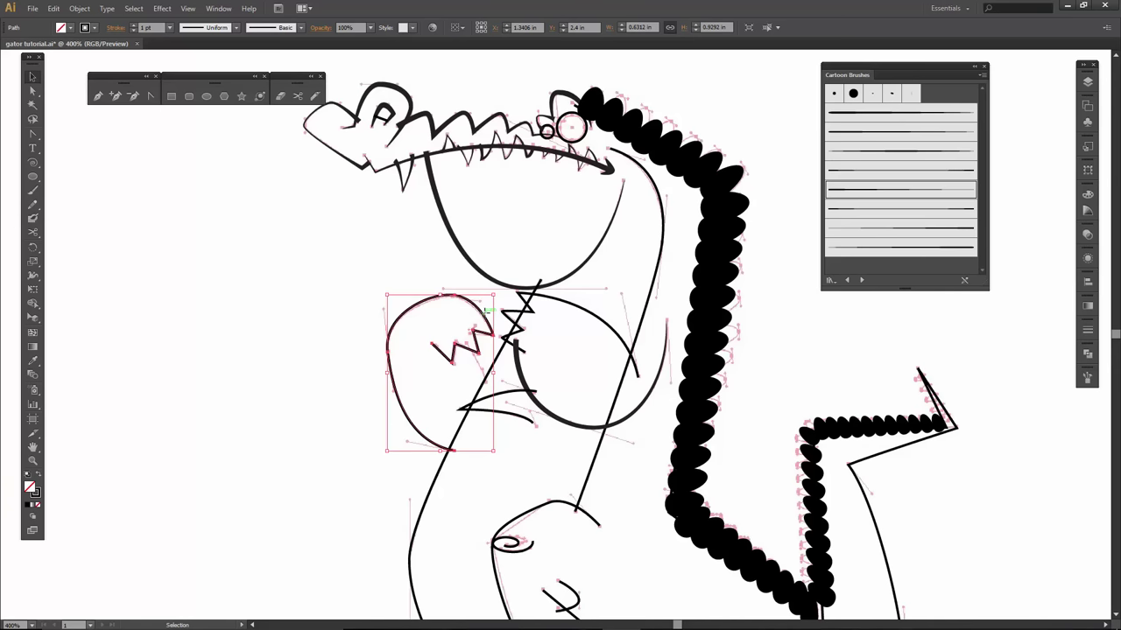
click(892, 196)
click(897, 225)
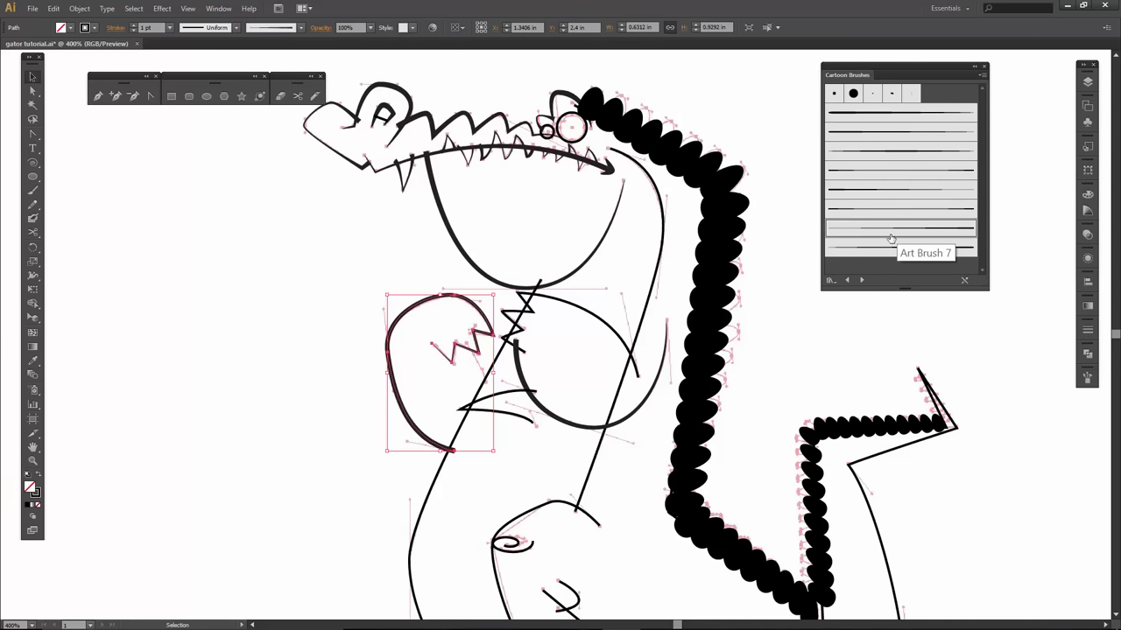
- Apply the art brush tapering at both ends to the pointed crease below the hands and the upper arm path with zigzag fingers
click(516, 419)
click(873, 153)
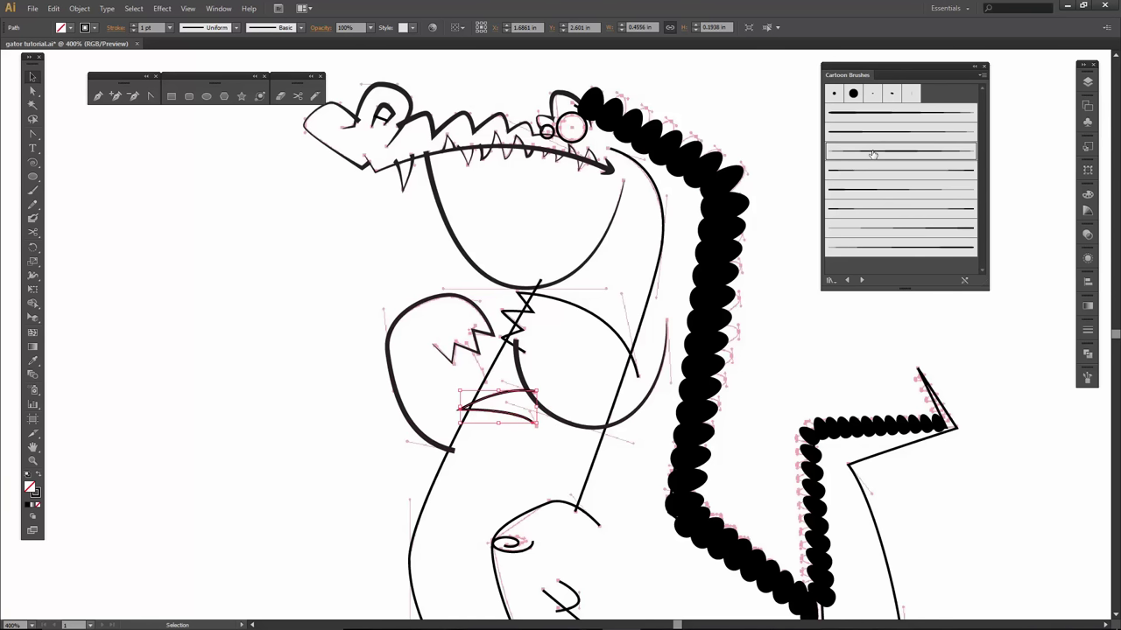
click(529, 319)
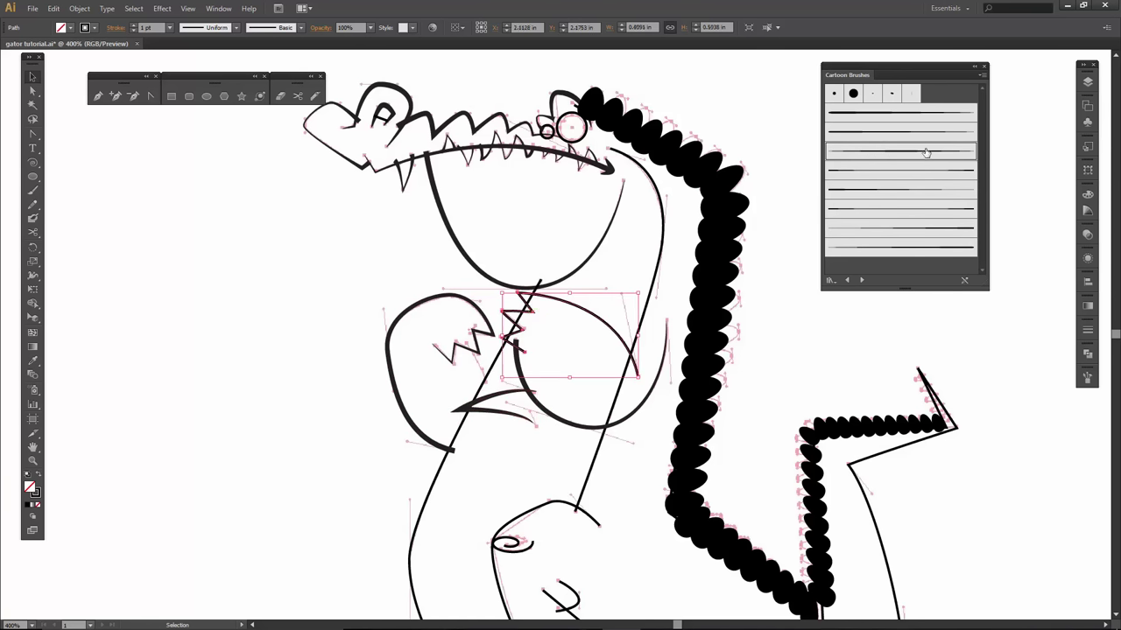
click(621, 272)
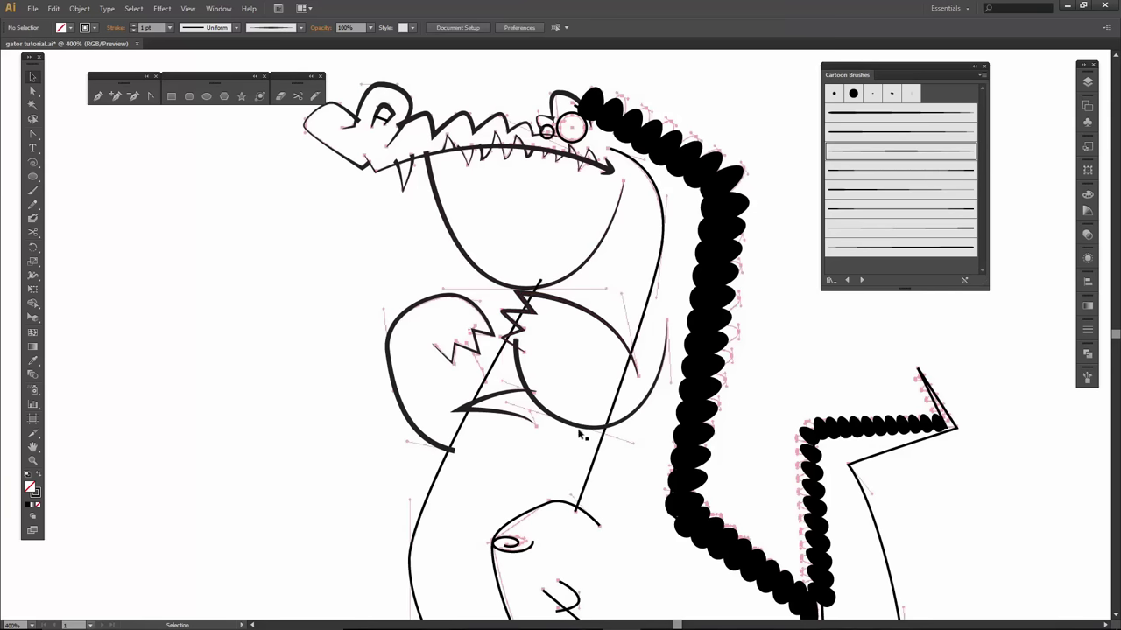
- Draw a short line with the Pen tool from the front hand's zigzag fingers down to the chest line
click(593, 456)
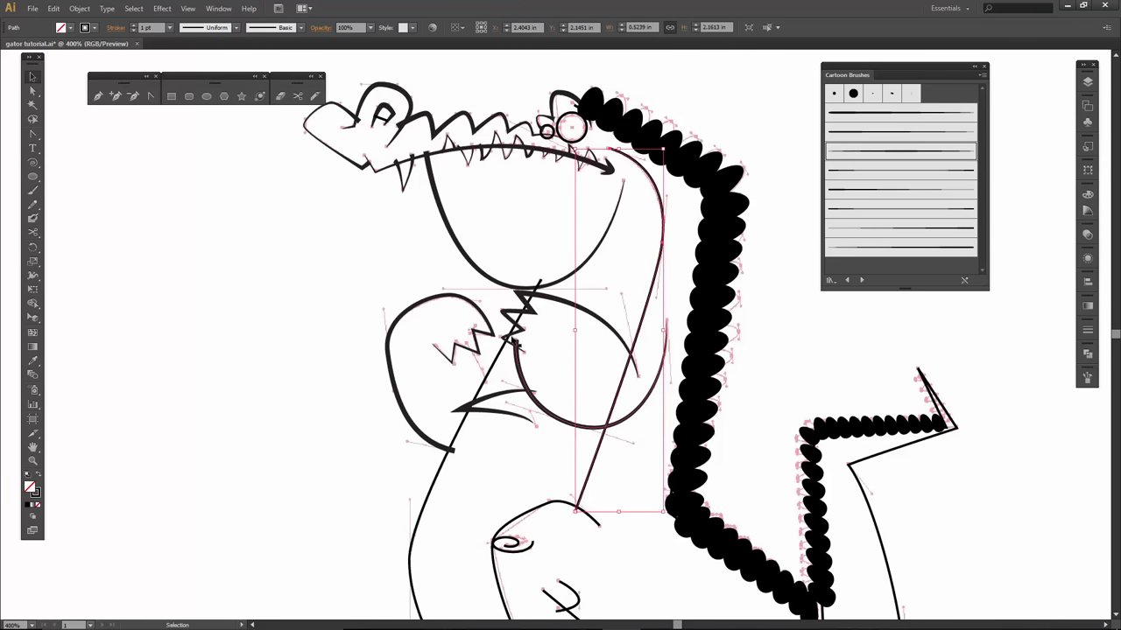
key(p)
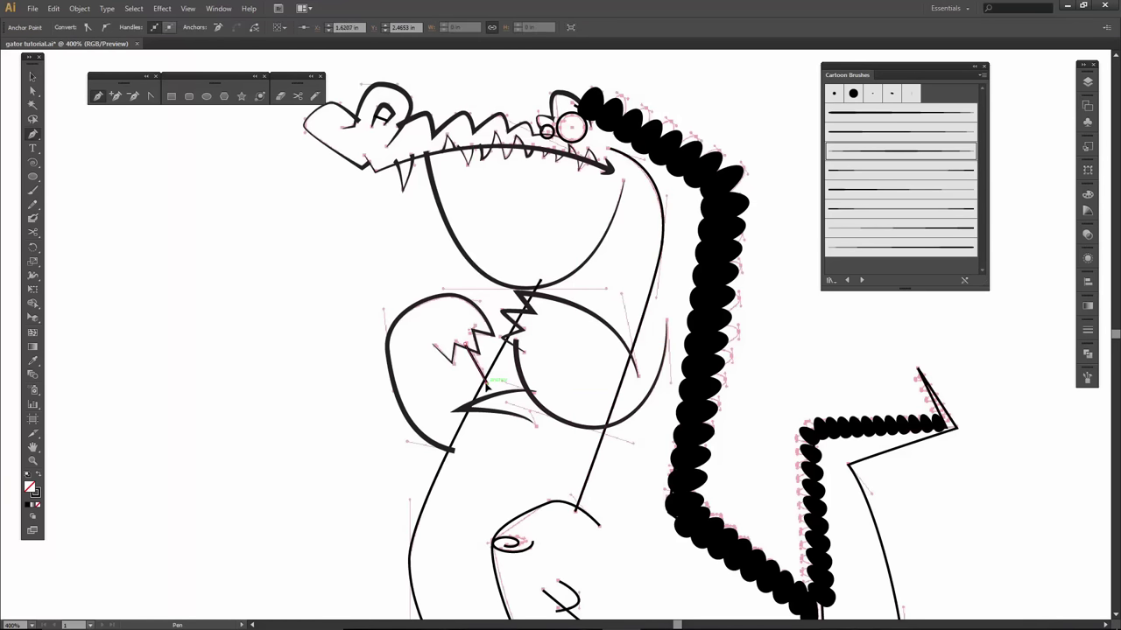
key(shift+c)
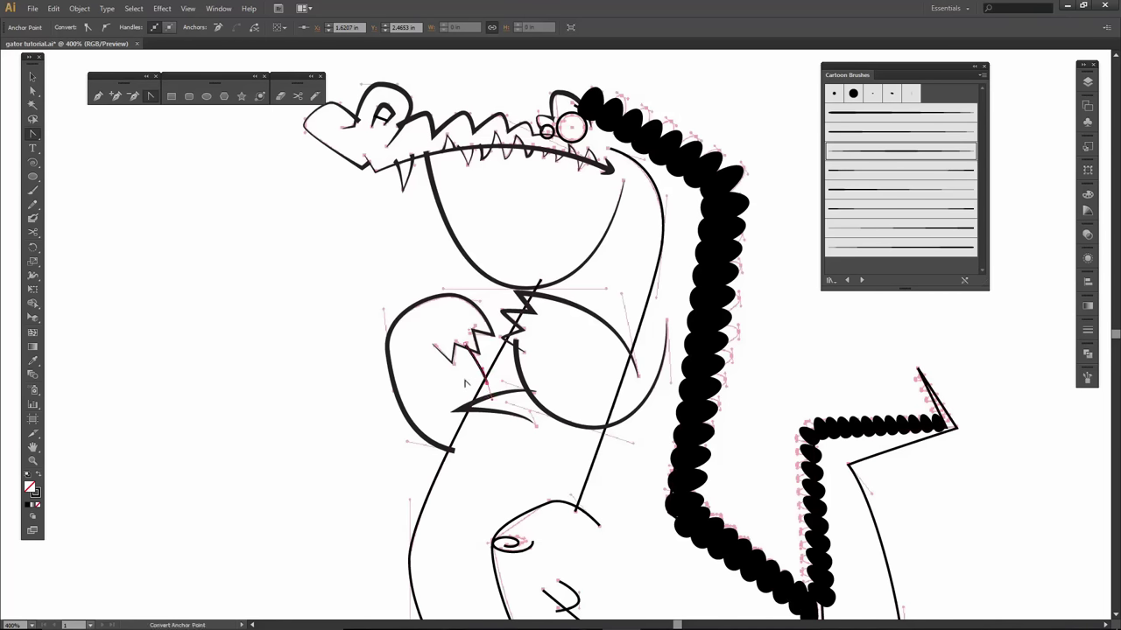
key(v)
click(616, 464)
- Apply Art Brush 7 to the long line running from behind the head down to the leg
click(581, 482)
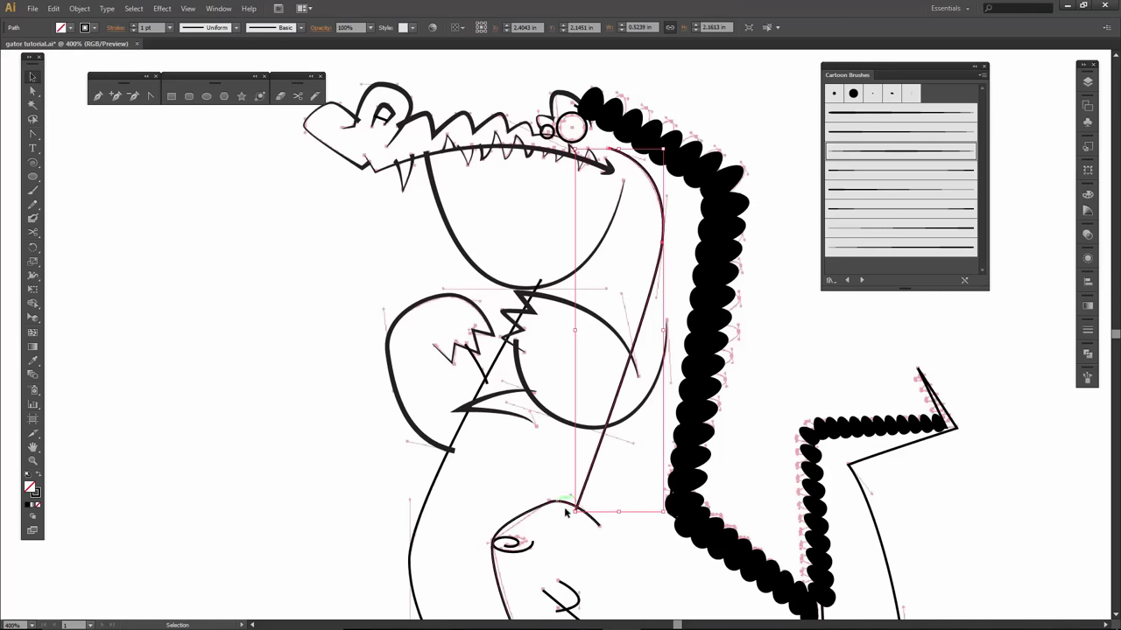
click(854, 195)
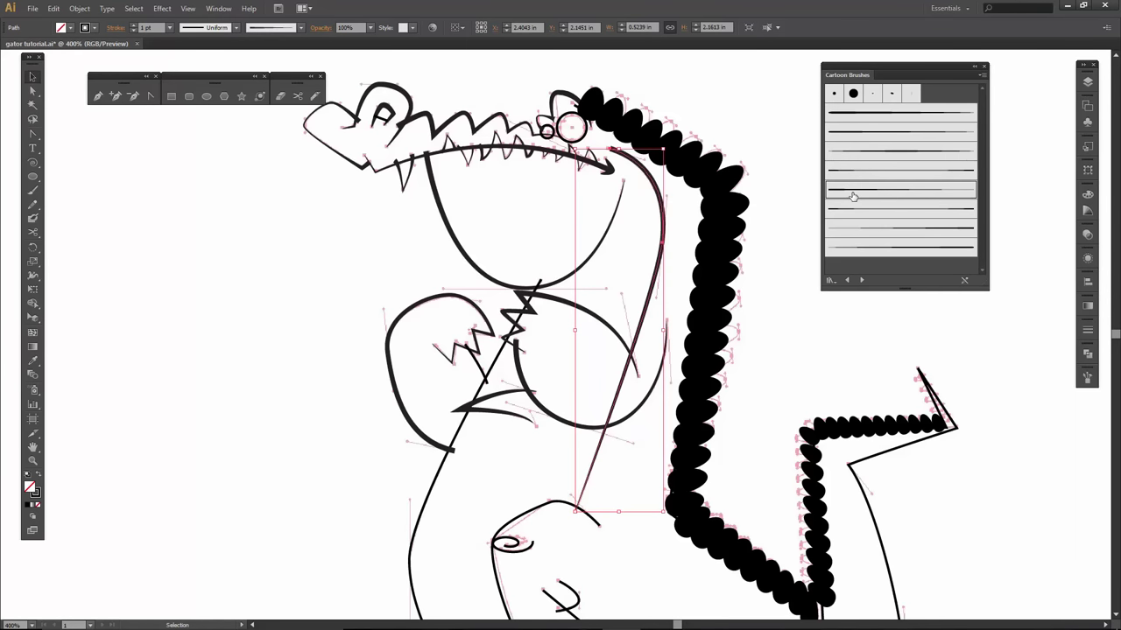
click(864, 229)
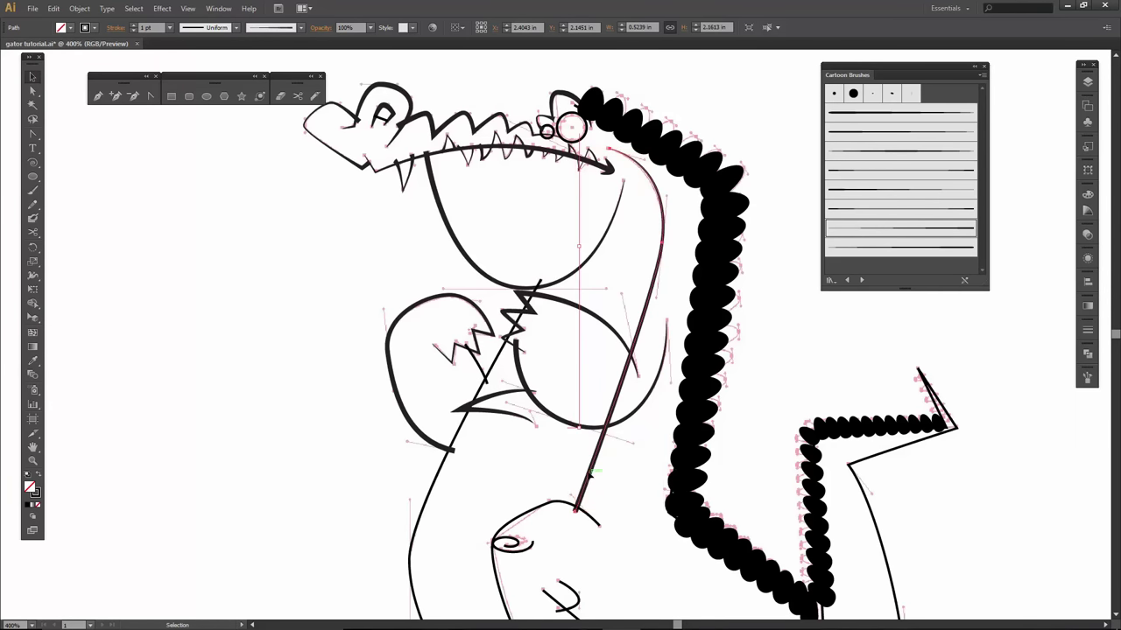
drag(508, 493, 499, 355)
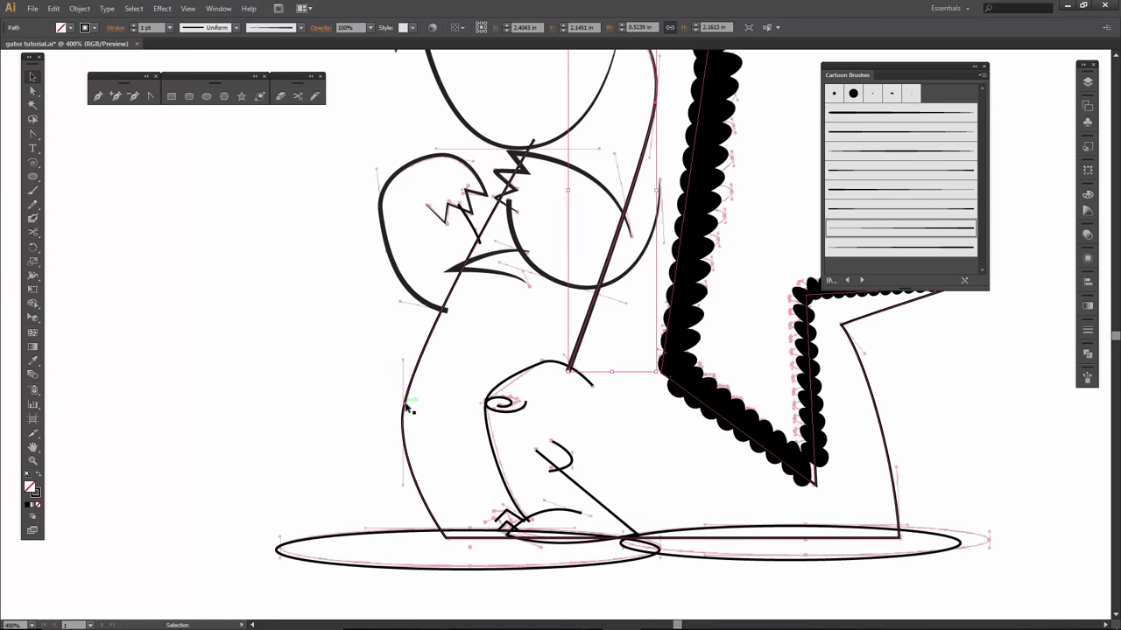
- Apply the fourth art brush stroke to the long belly and tail outline and set its stroke weight to 2 pt
click(405, 404)
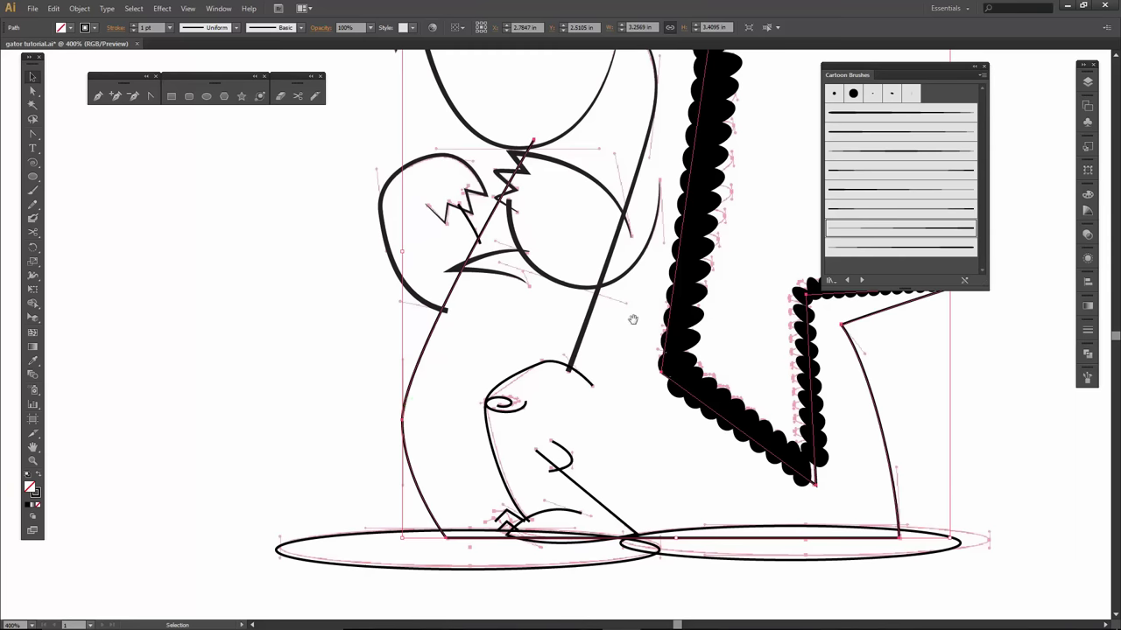
drag(630, 320, 629, 425)
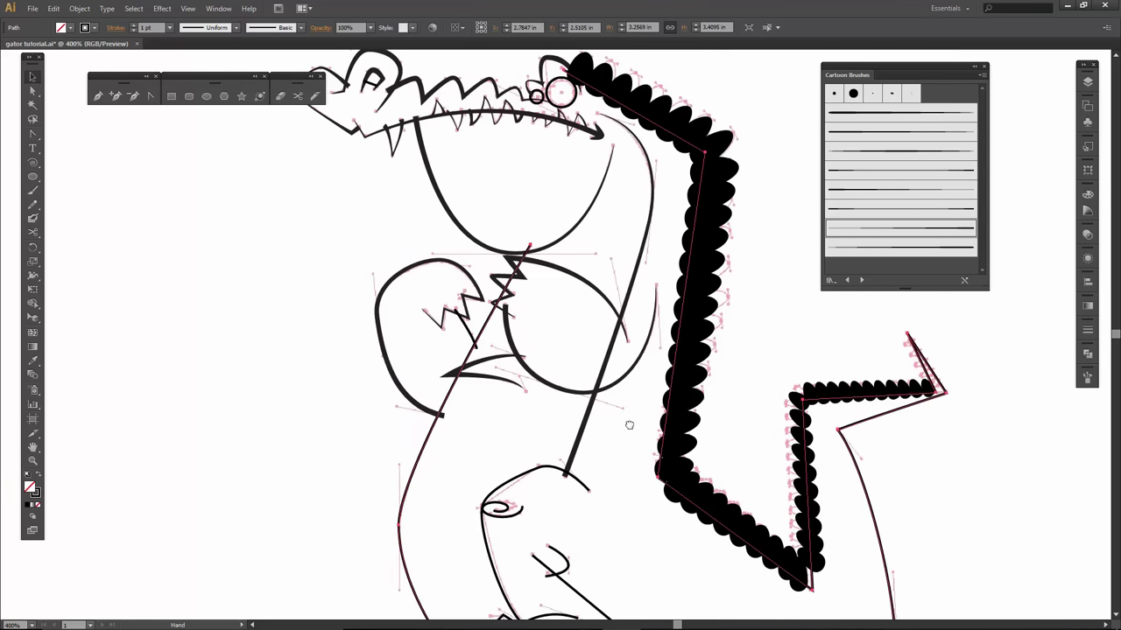
click(859, 171)
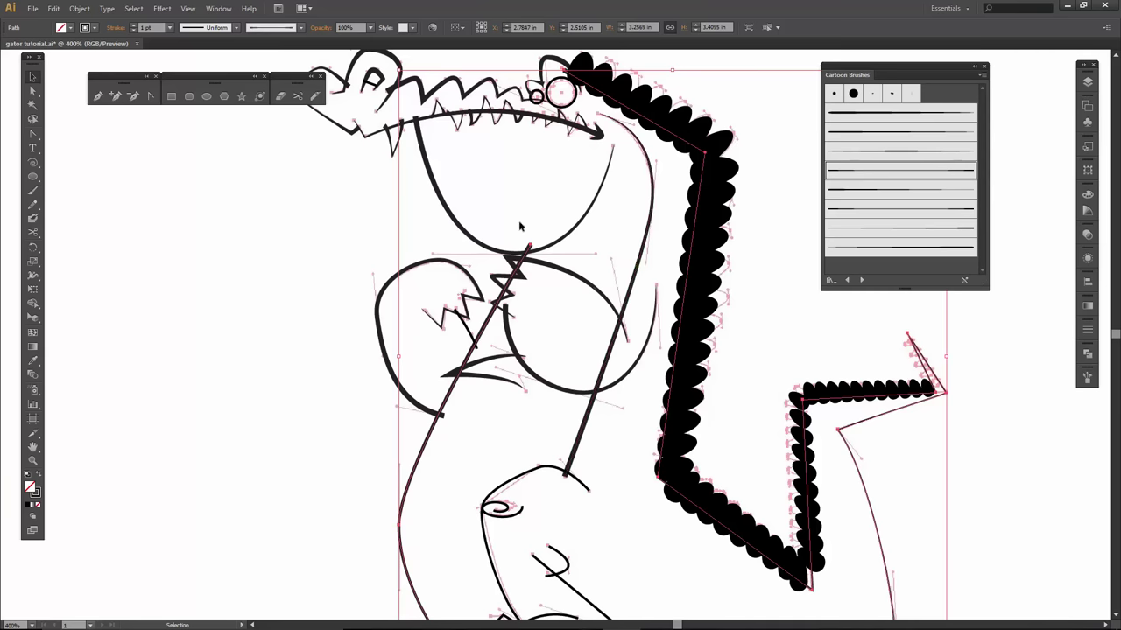
click(133, 25)
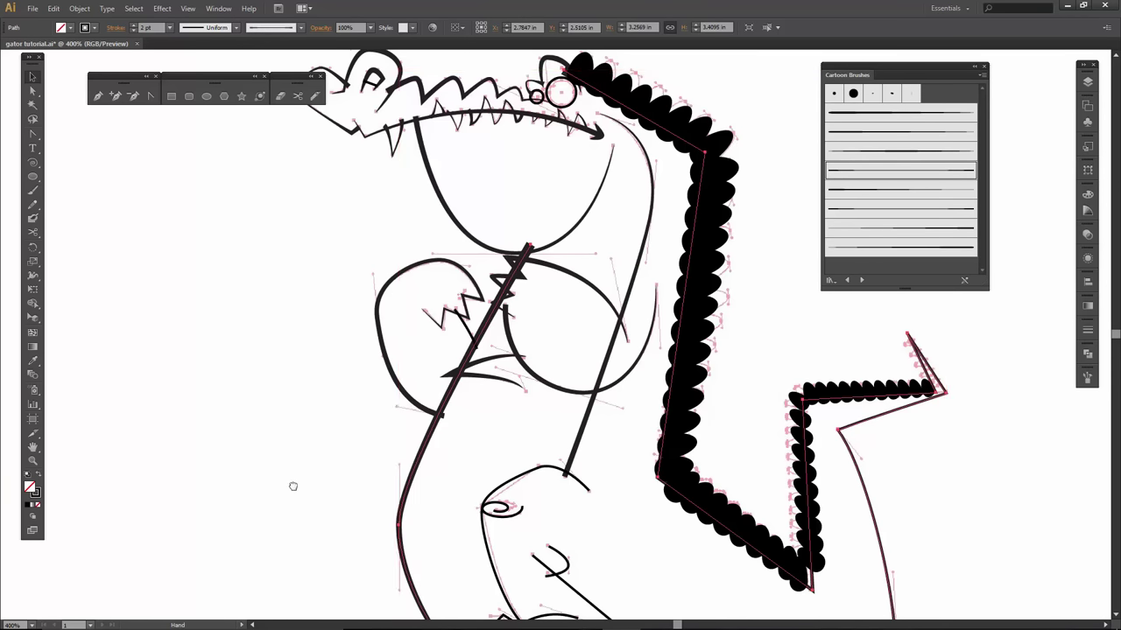
- Apply Art Brush 7 to the curved front leg outline that runs from the knee down to the toes
drag(312, 497, 283, 383)
click(484, 362)
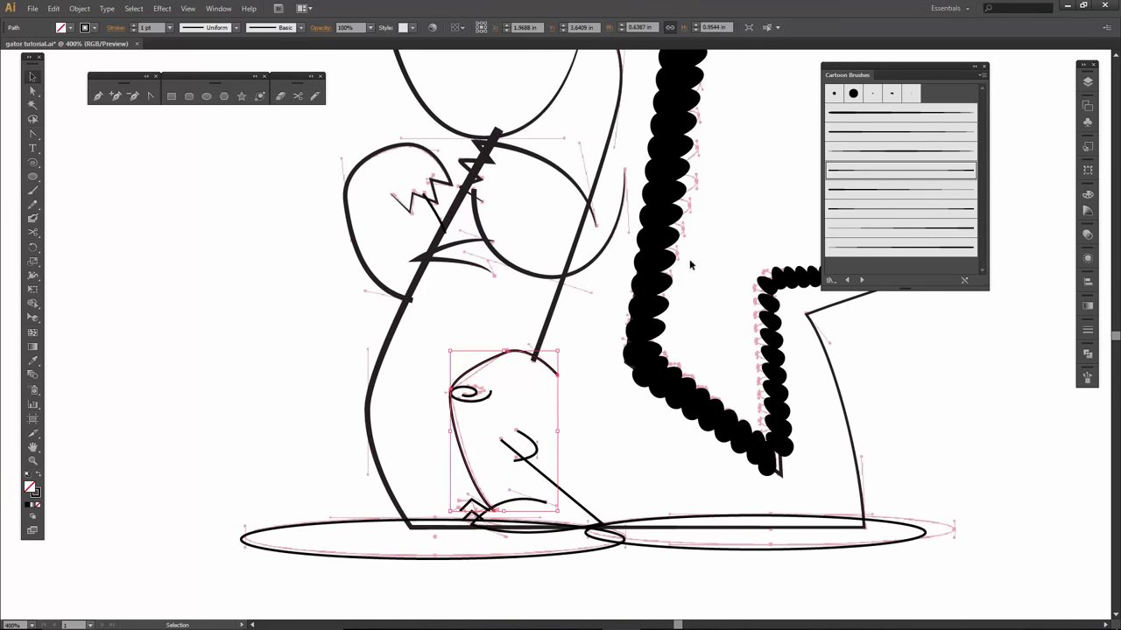
click(856, 191)
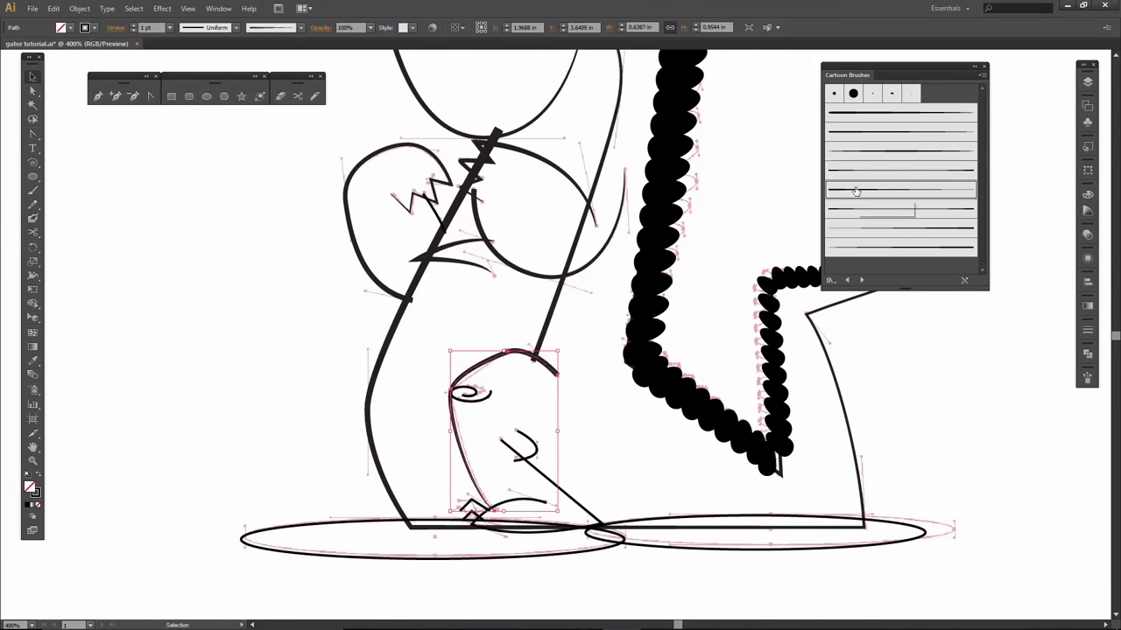
click(863, 236)
- Apply the art brush tapering at both ends to the foot outline and Art Brush 7 to the small hooked curve above it
click(559, 489)
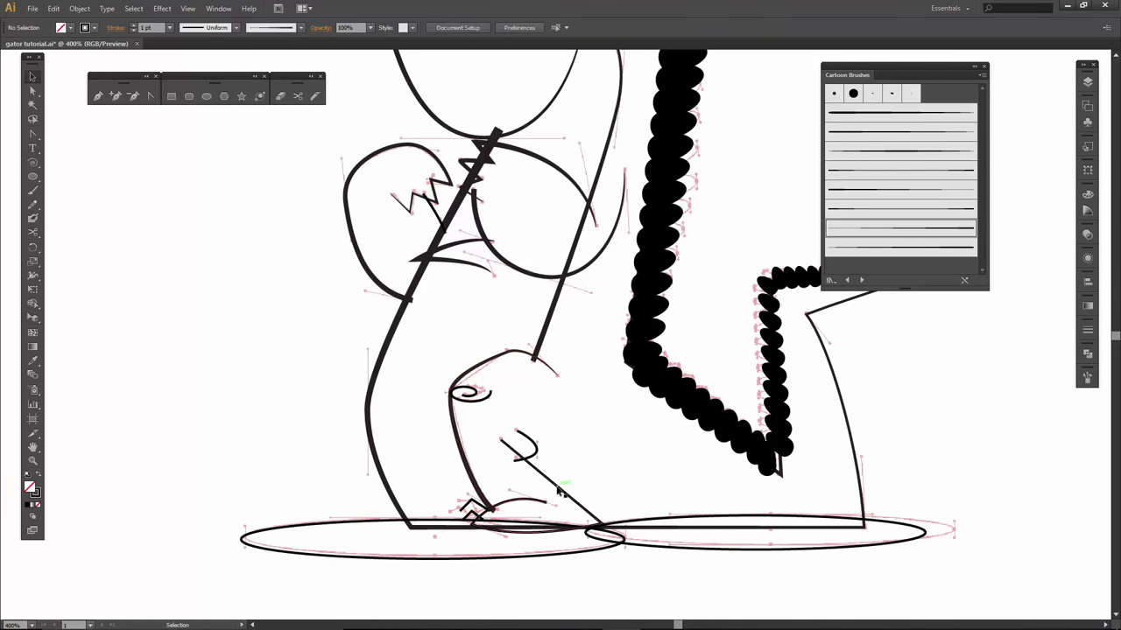
click(879, 158)
click(593, 405)
click(535, 448)
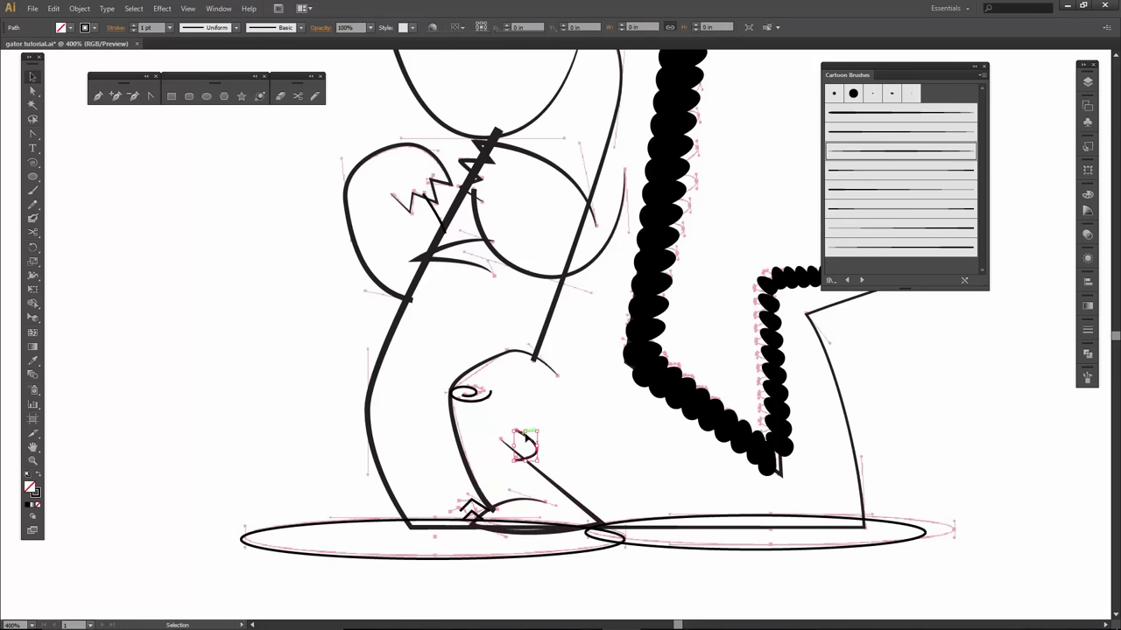
click(857, 189)
click(858, 230)
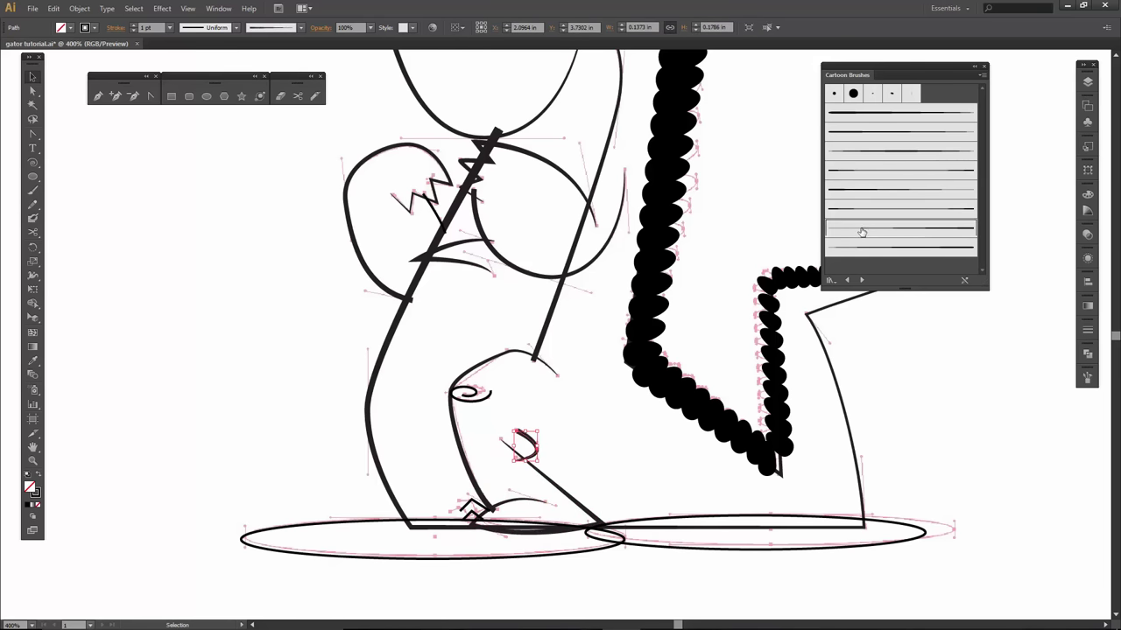
click(600, 426)
- Set the stroke weight of the rounded front arm outline and the other arm's lower curve to 2 pt
scroll(600, 426, up, 1)
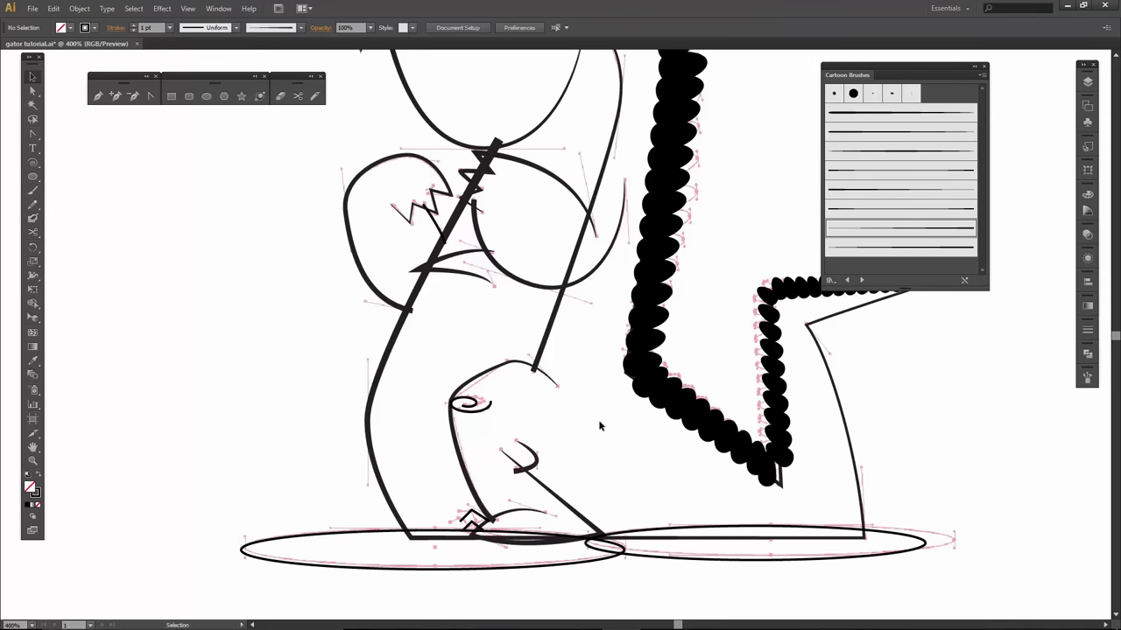
scroll(567, 339, up, 5)
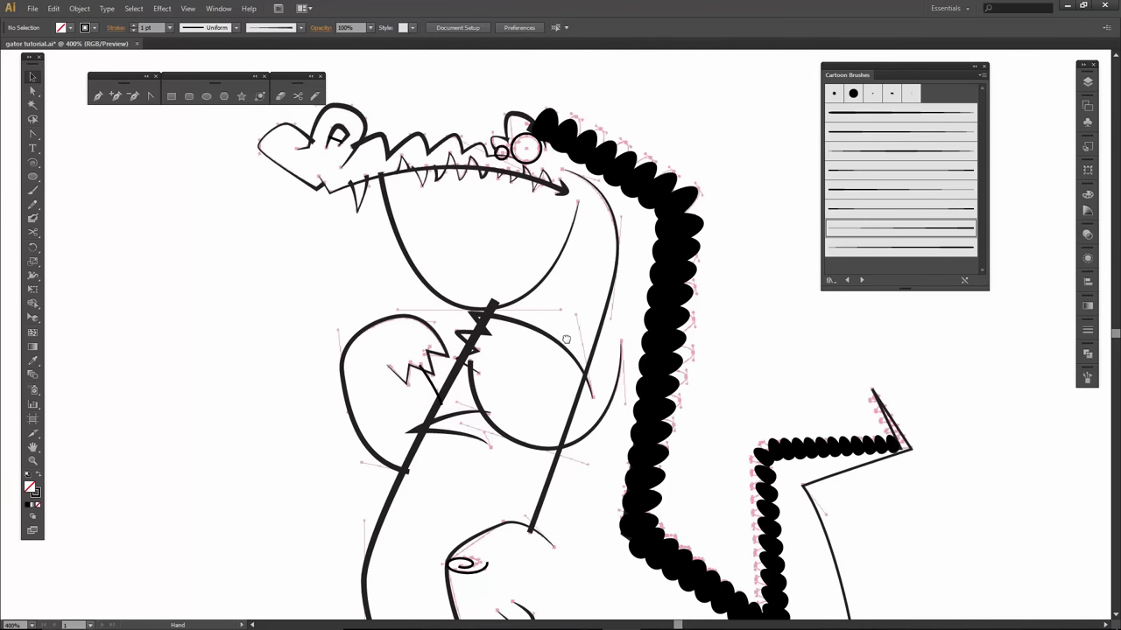
drag(566, 338, 581, 343)
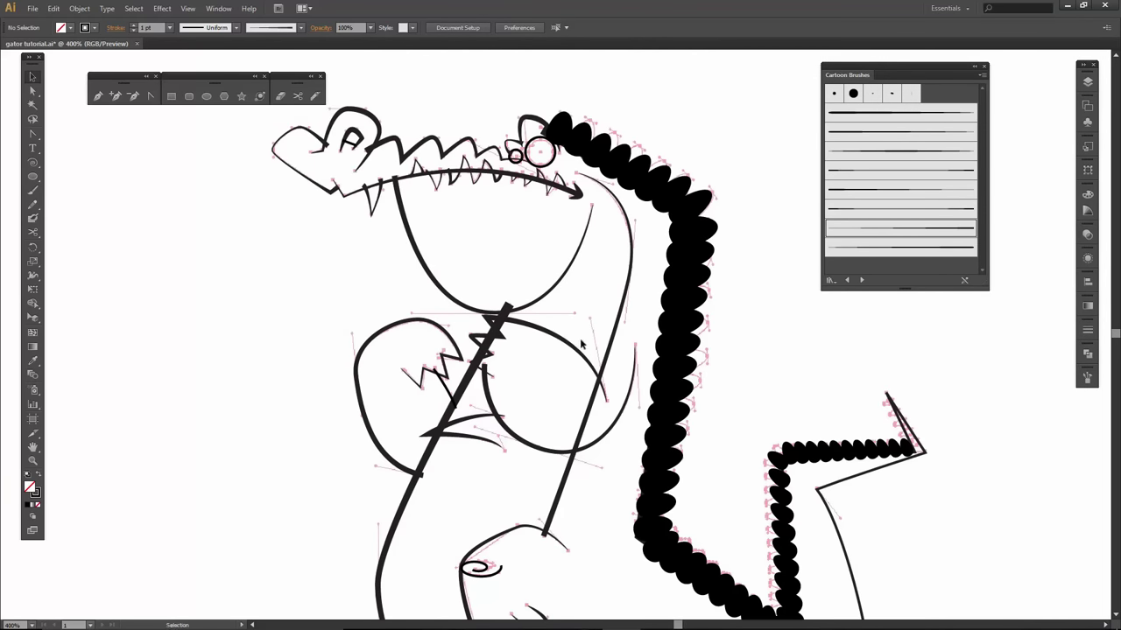
key(ctrl+minus)
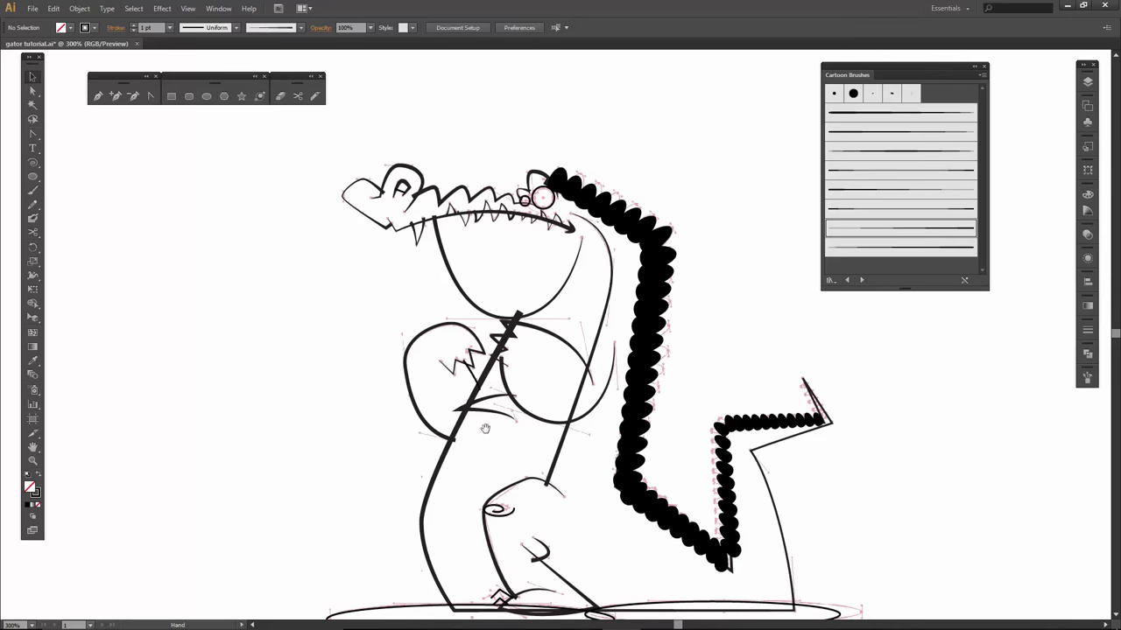
drag(485, 429, 512, 366)
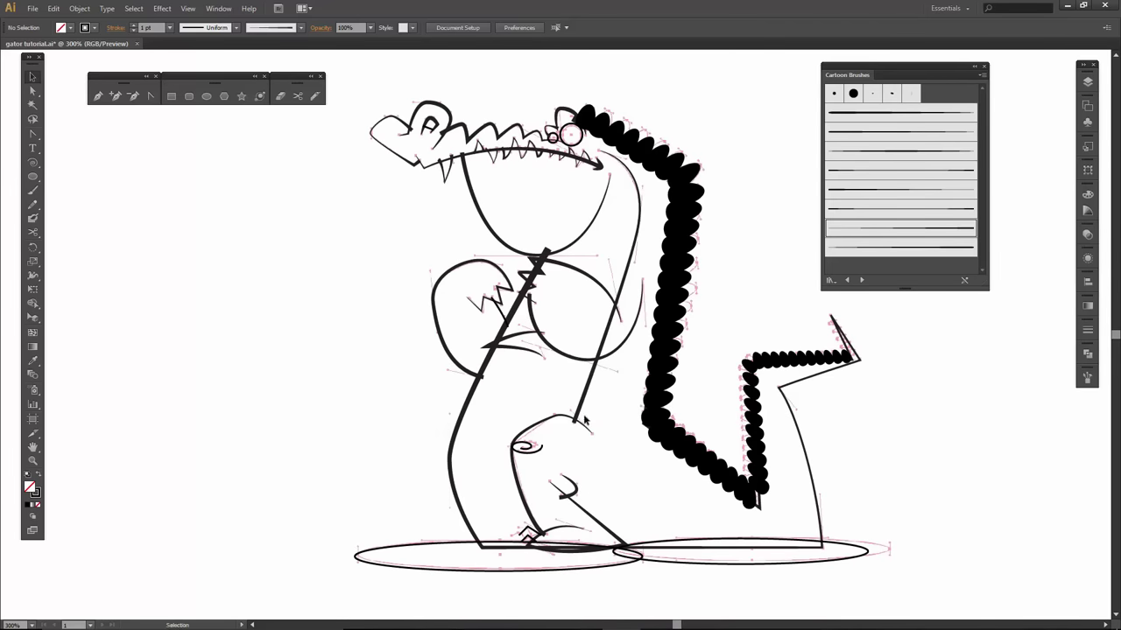
click(544, 342)
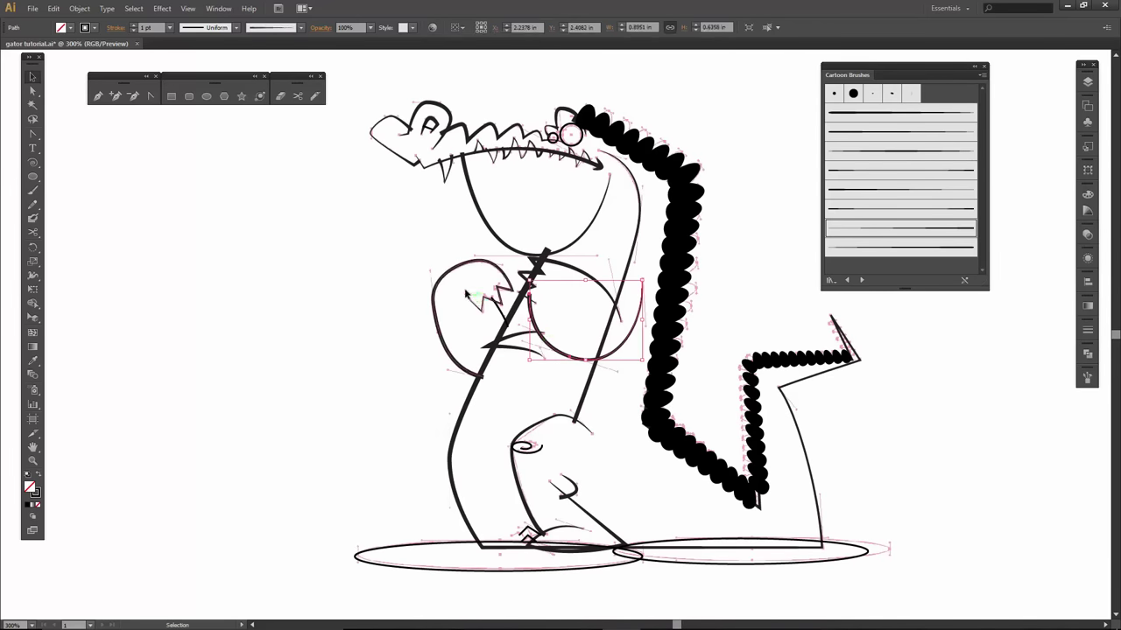
shift+click(459, 263)
click(135, 26)
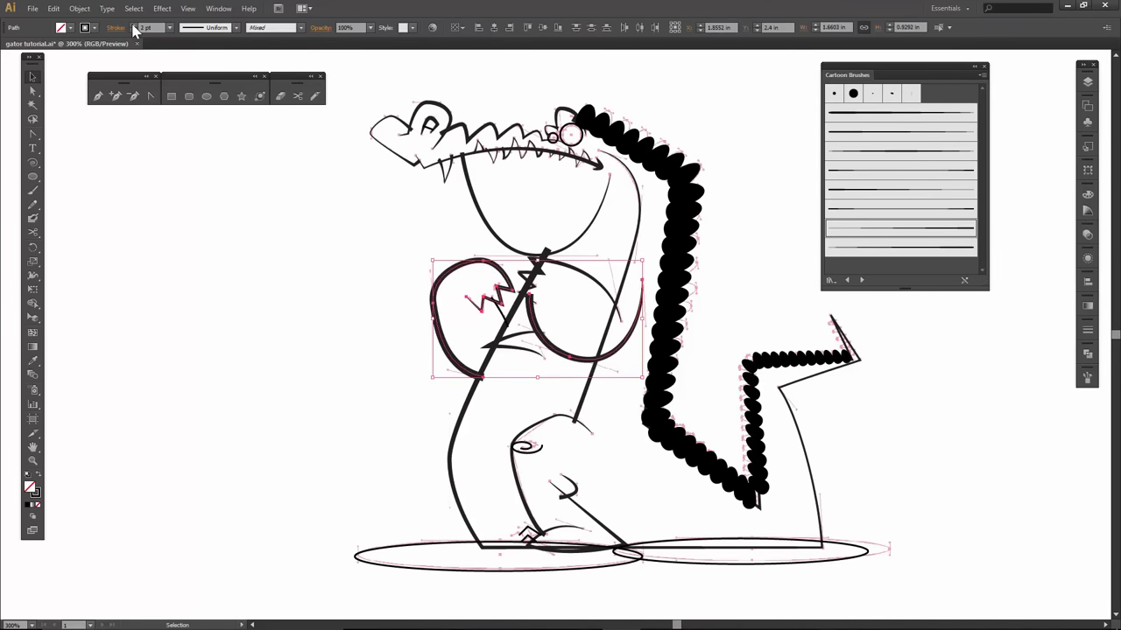
click(318, 263)
- Set the stroke weight of the upper arm path with zigzag fingers and the large lower jaw curve to 2 pt
click(581, 273)
click(135, 26)
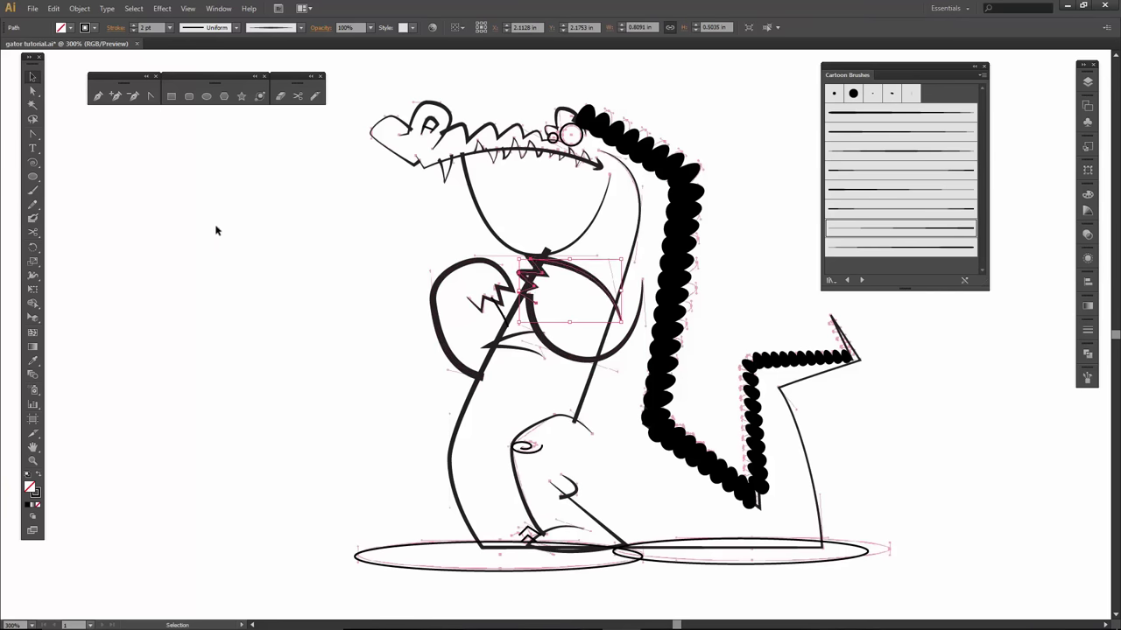
click(353, 242)
click(493, 227)
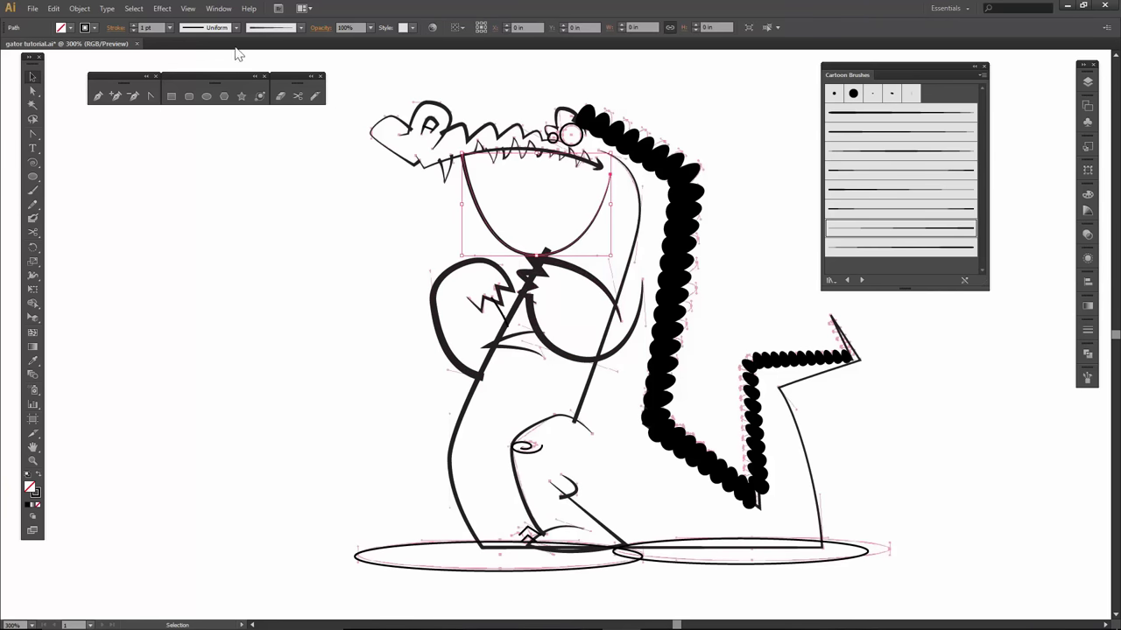
click(135, 24)
click(318, 193)
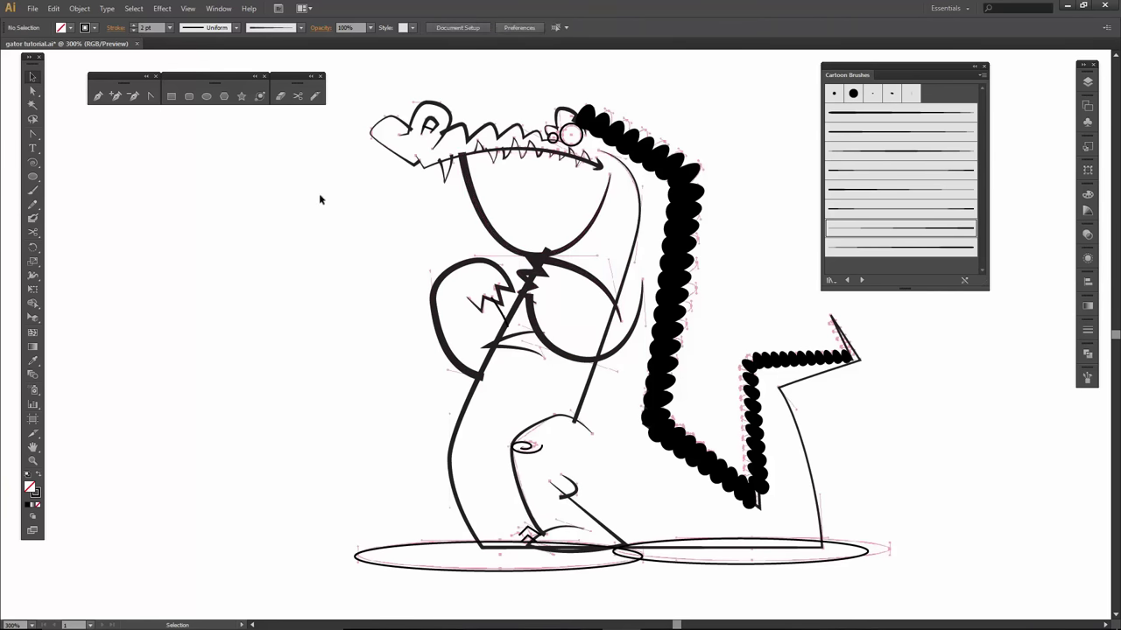
- Set the stroke weight of the mouth line and the snout outline to 1.5 pt each
click(418, 173)
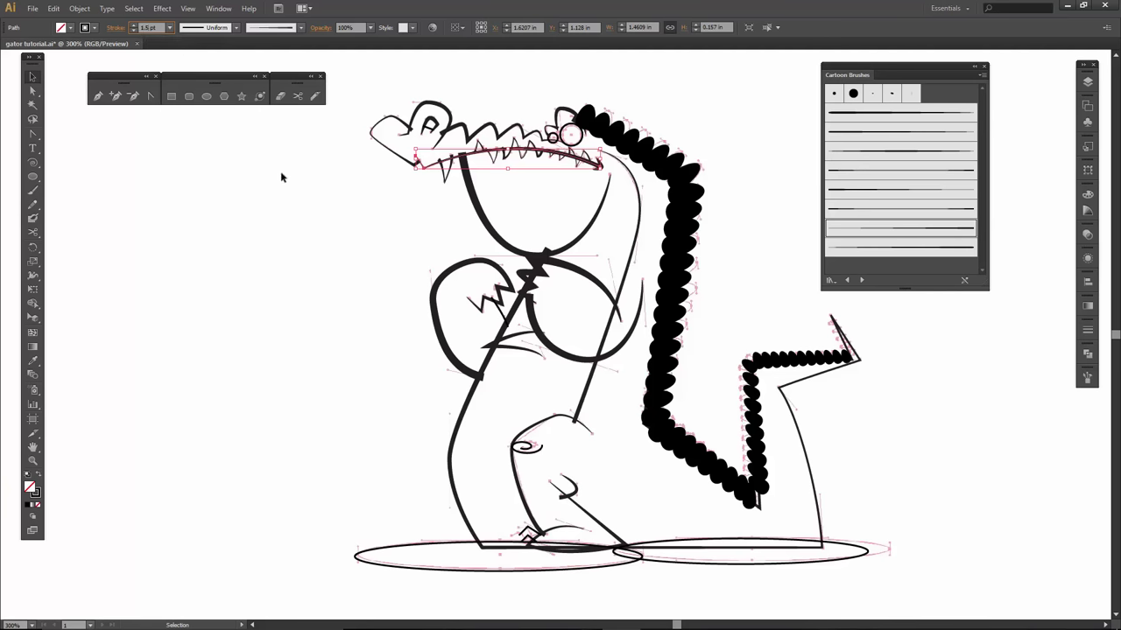
click(334, 169)
click(376, 146)
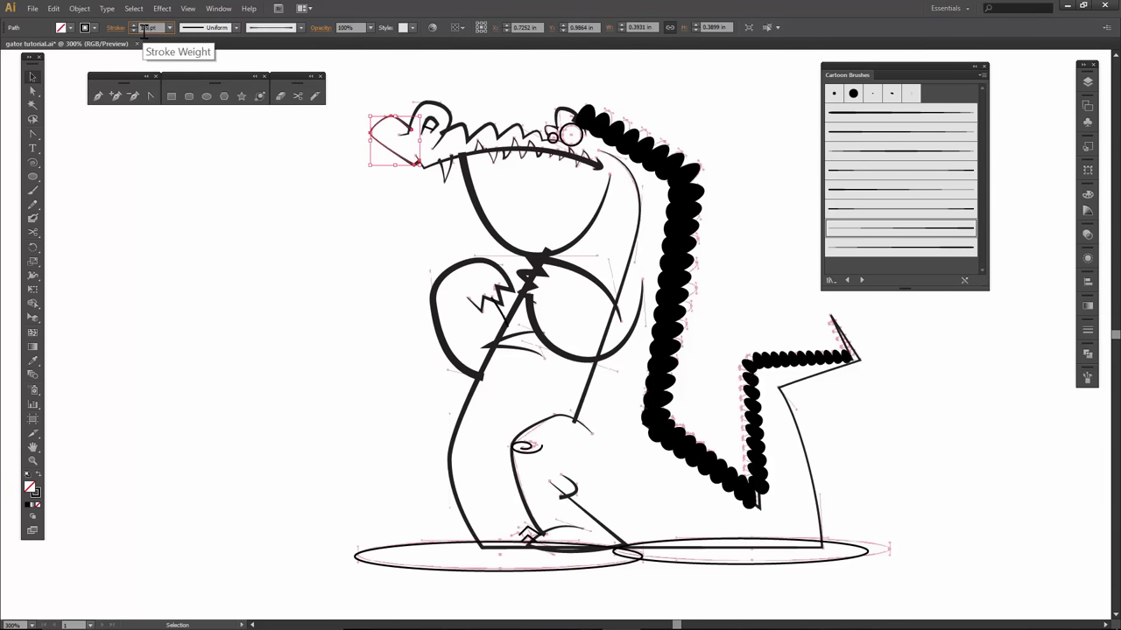
text(1.5)
key(Return)
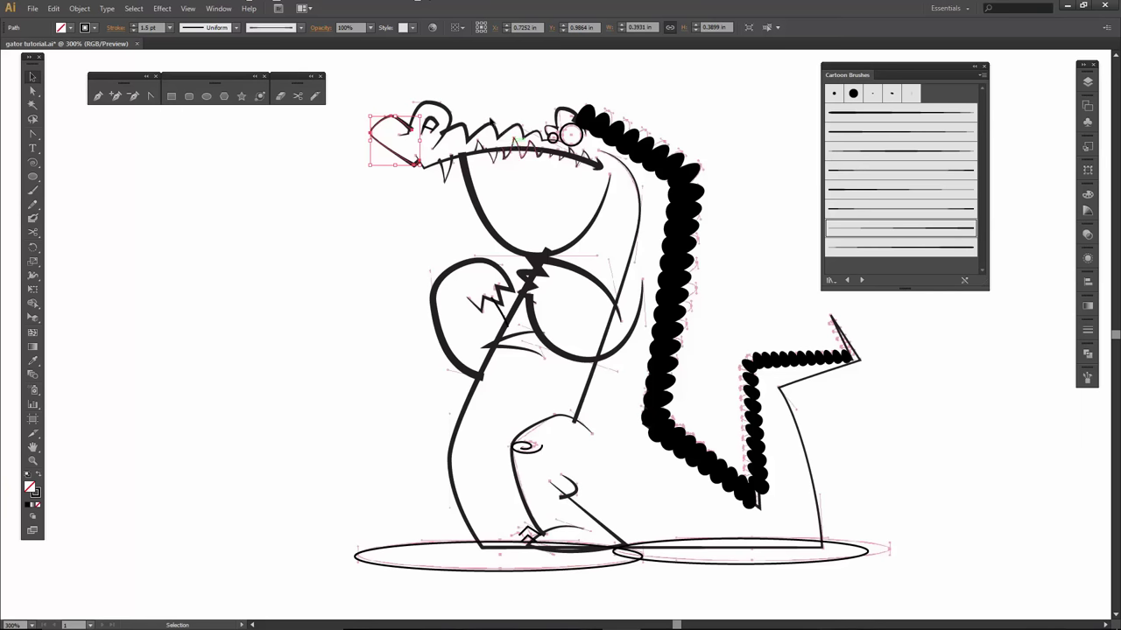
- Set the stroke weight of the bumpy ridge along the top of the snout to 1.5 pt
click(493, 130)
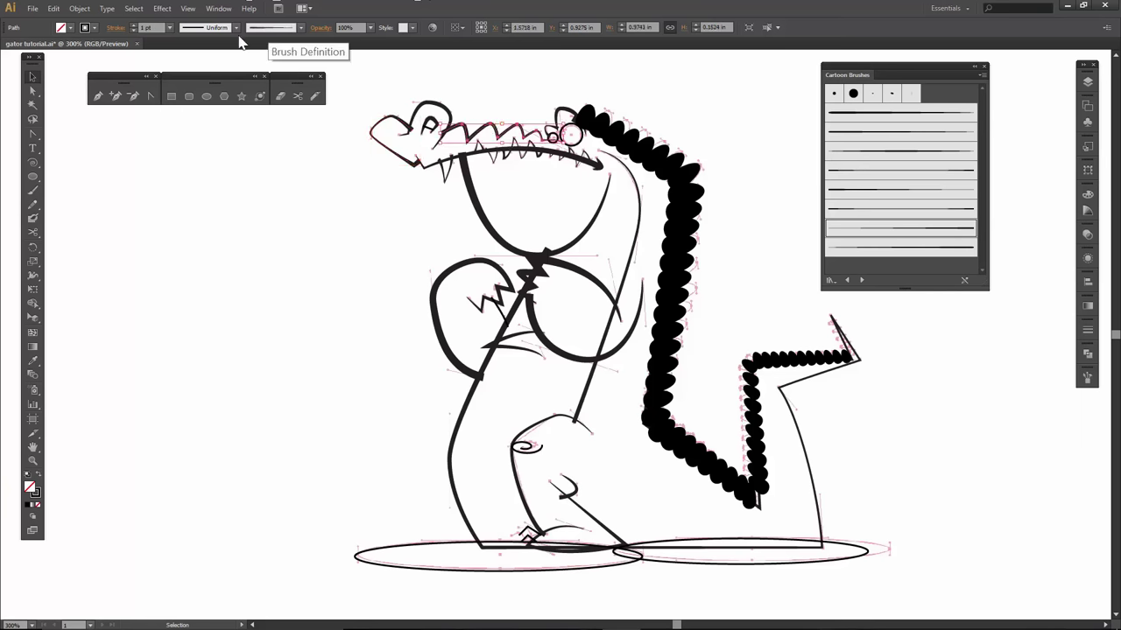
click(145, 27)
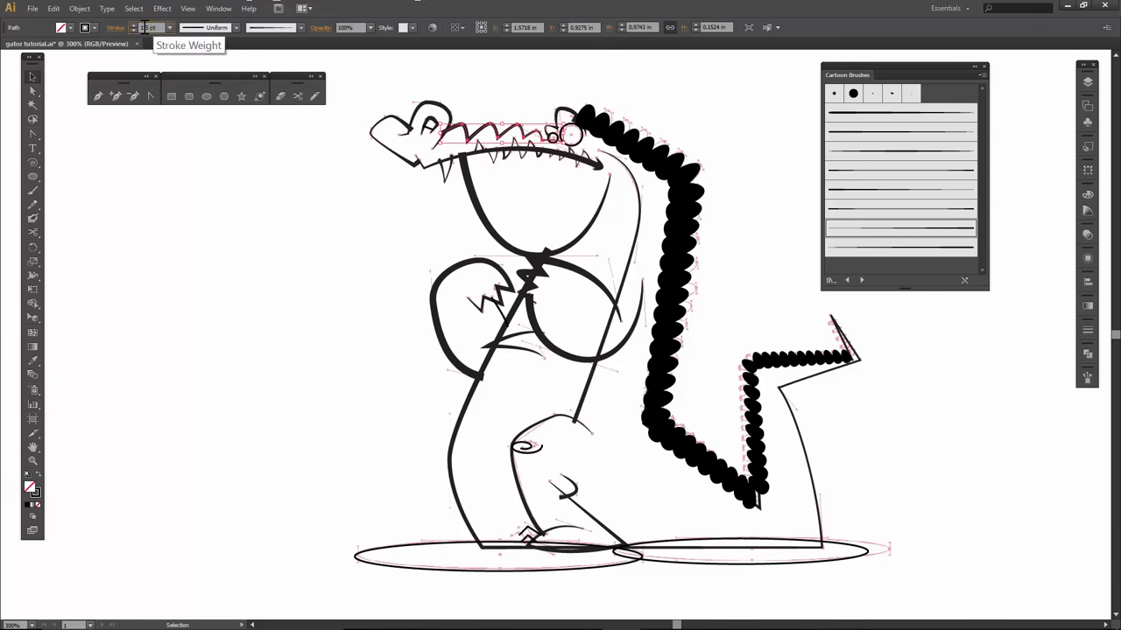
text(1.5)
key(Return)
- Set the stroke weight of the front leg outline and the foot outline to 2 pt each
click(552, 417)
click(134, 25)
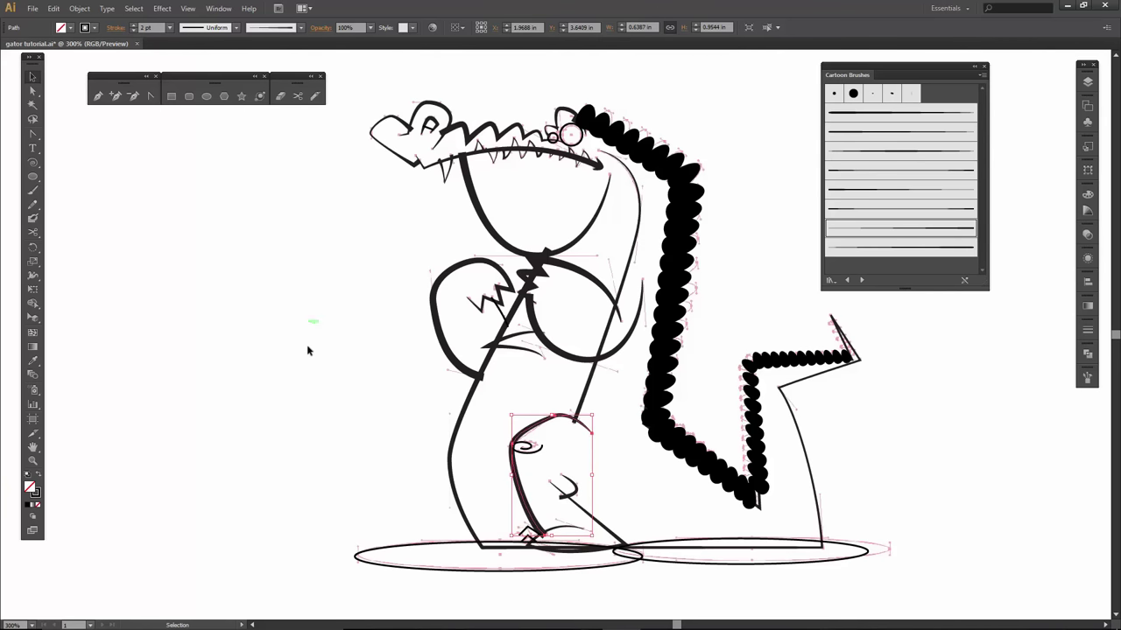
click(489, 462)
click(565, 526)
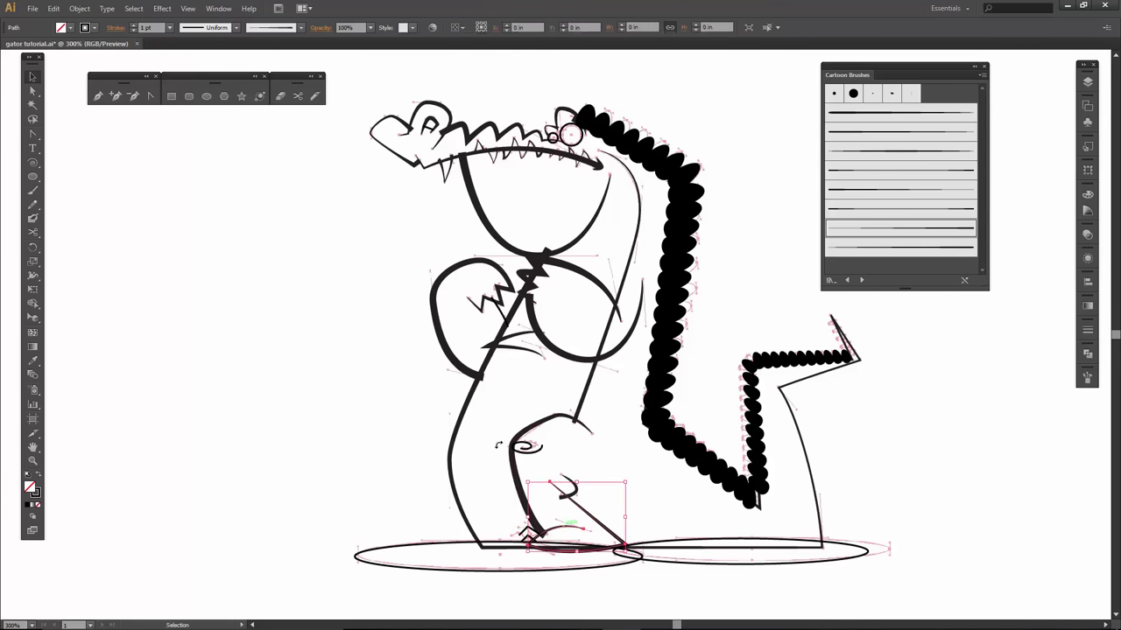
click(133, 25)
click(518, 362)
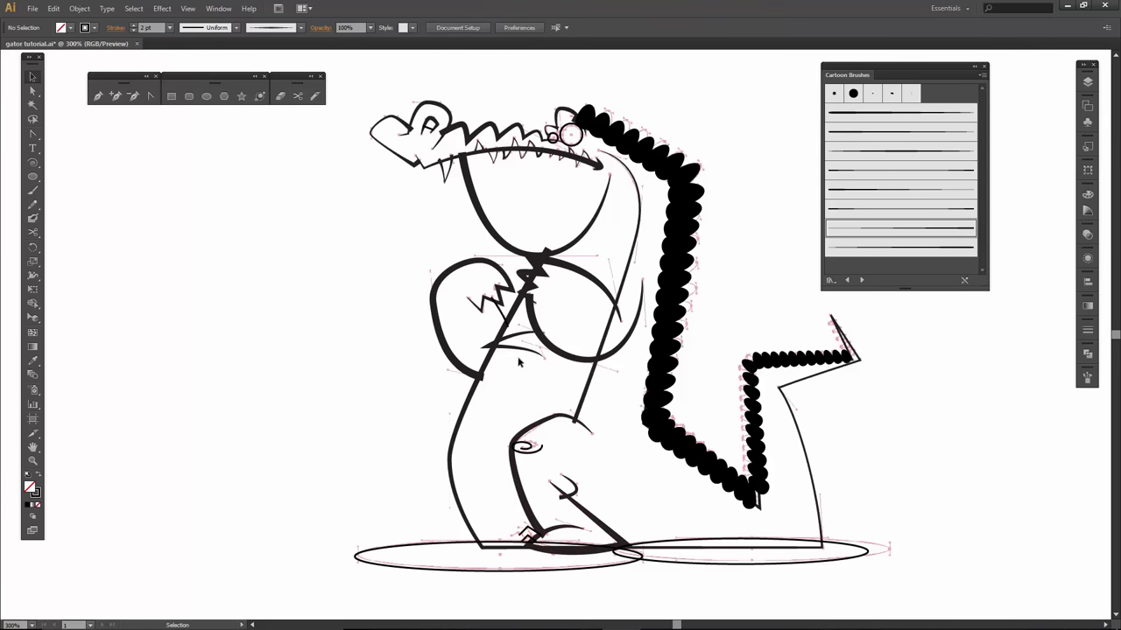
- Set the stroke weight of the long line running from behind the head down to the leg to 0.25 pt
click(586, 386)
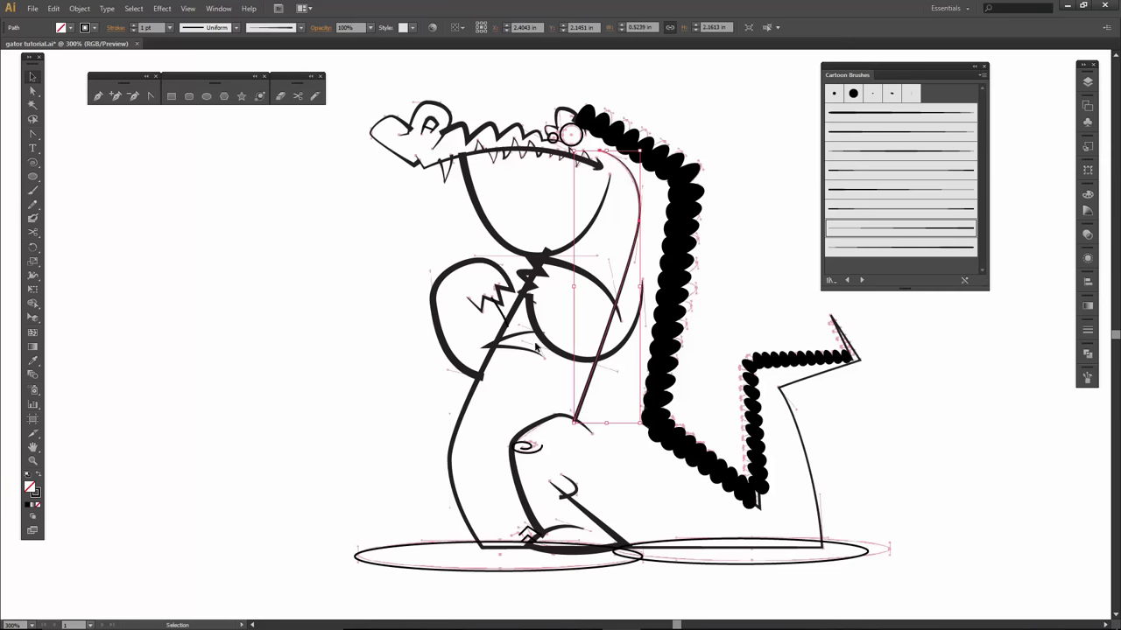
click(169, 28)
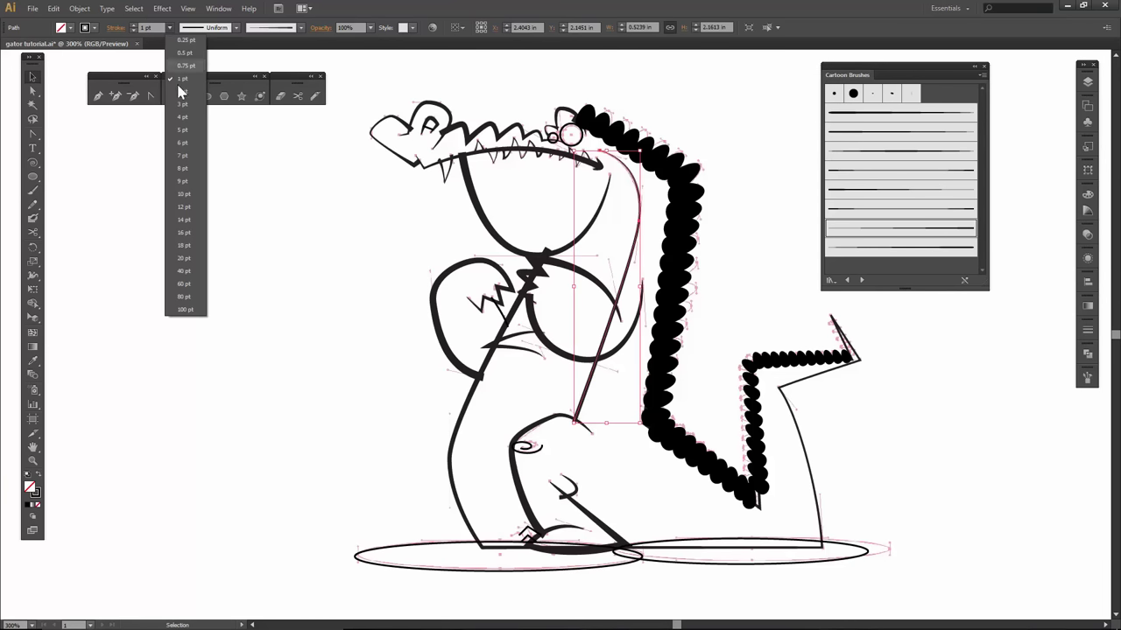
click(183, 40)
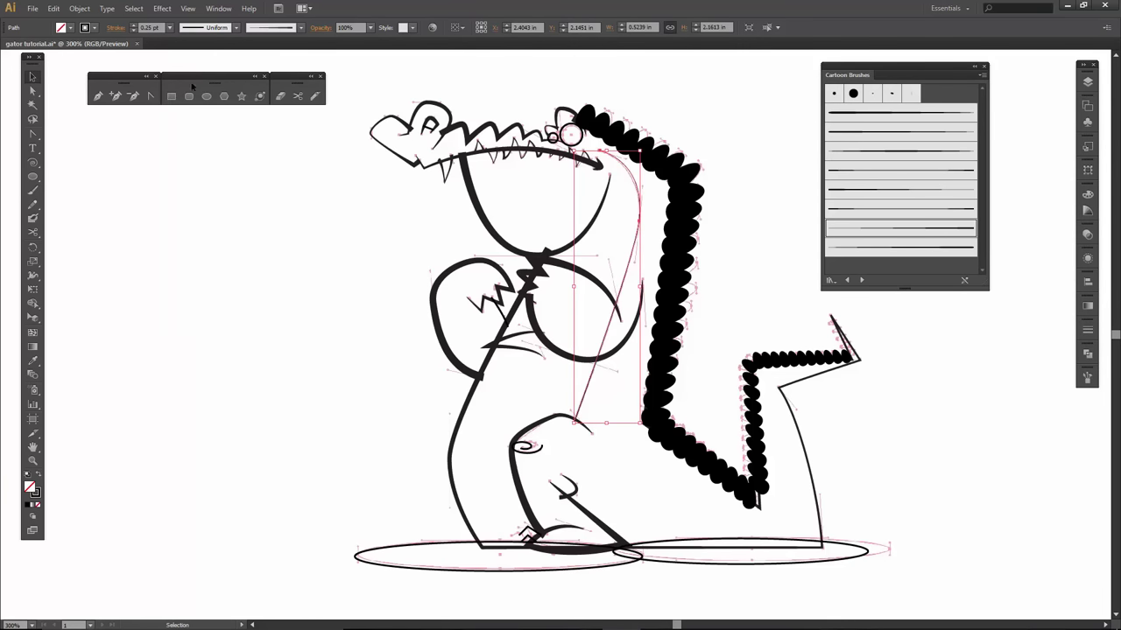
click(253, 256)
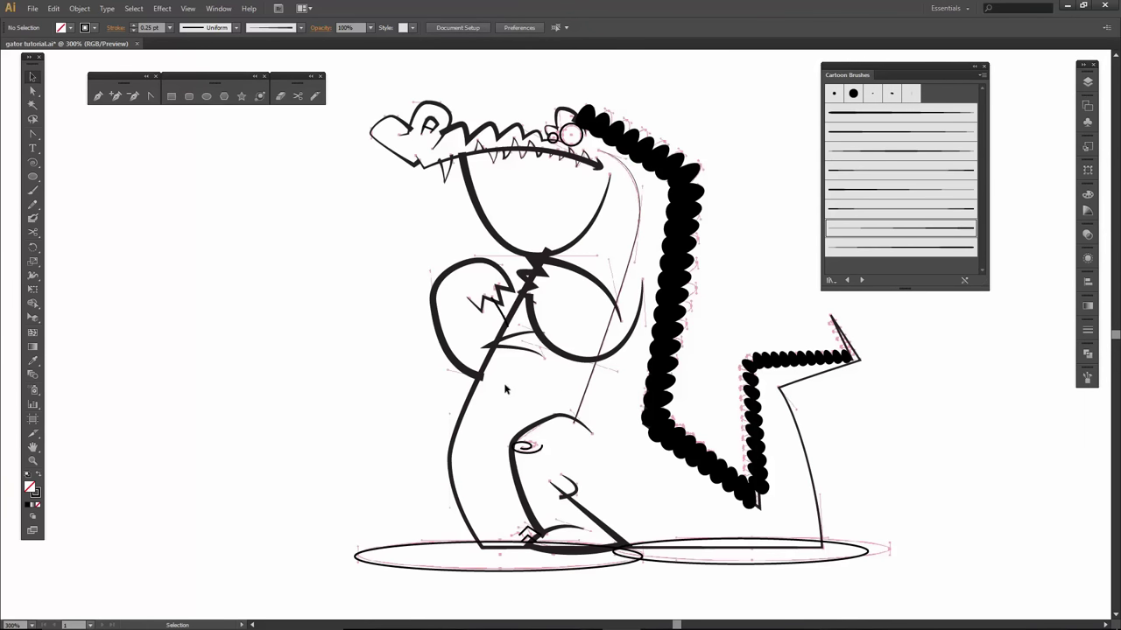
- Apply the art brush tapering at both ends to the small spiral on the knee
click(527, 446)
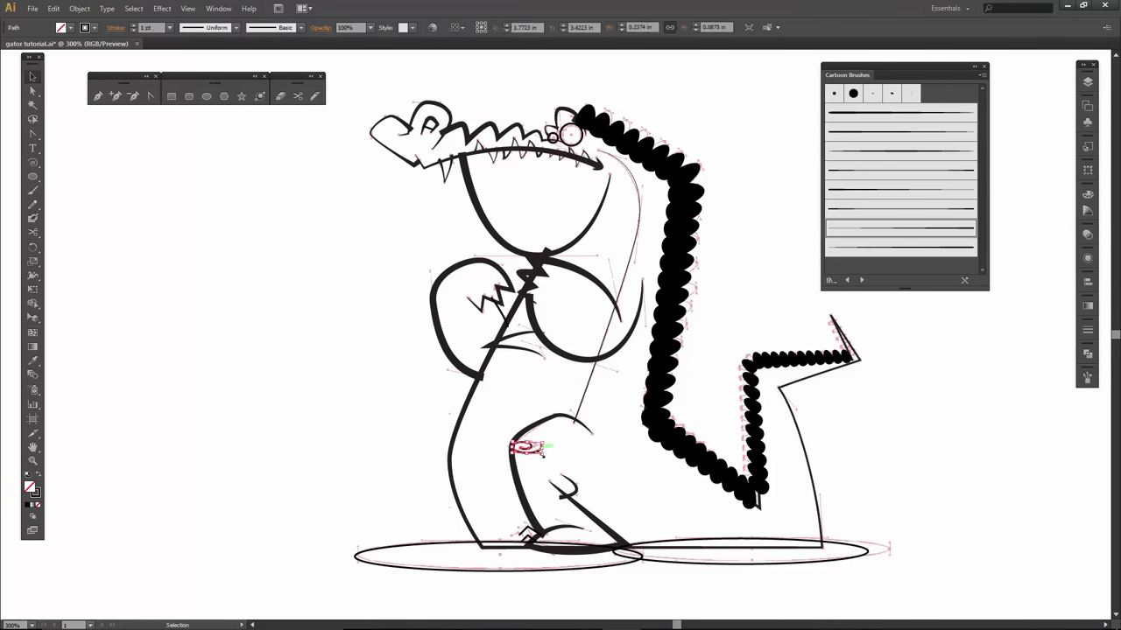
click(900, 153)
click(308, 318)
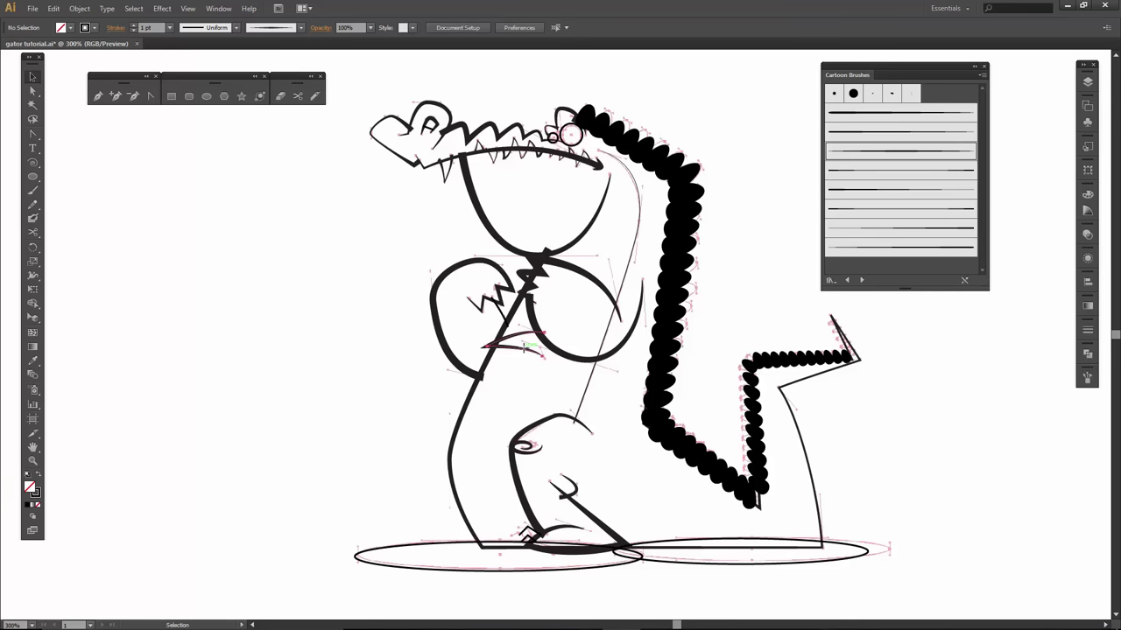
- Move the upper end anchor of the pointed crease below the hands slightly inward and nudge it into place against the arm curve
key(a)
click(544, 333)
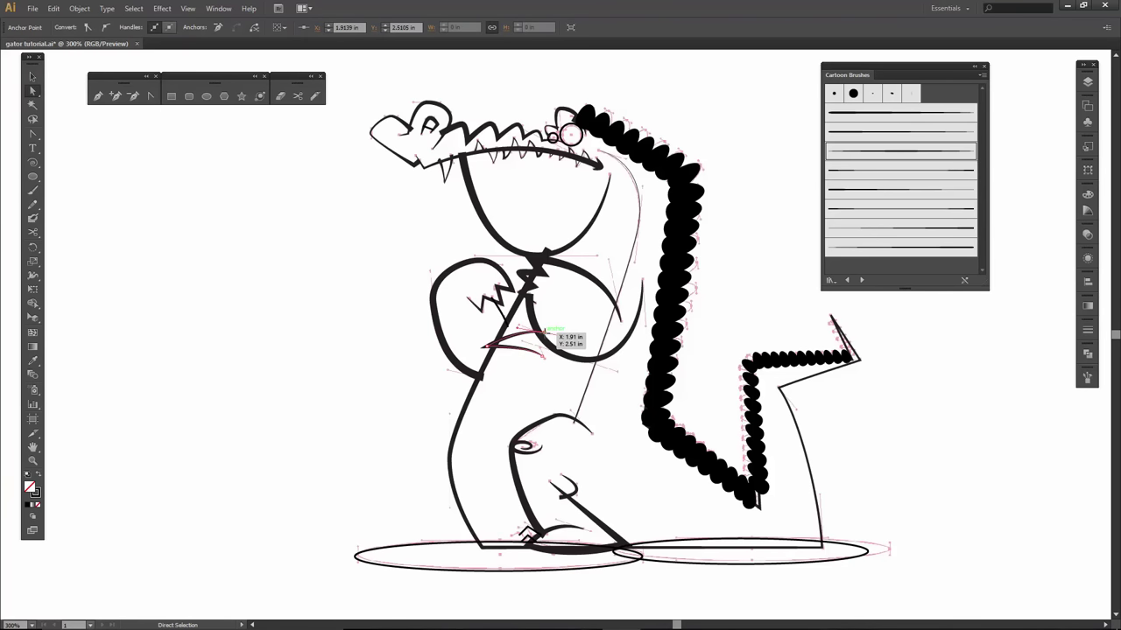
drag(544, 333, 539, 336)
key(Up)
key(Up)
key(Up)
key(Left)
key(Left)
key(Left)
key(Left)
key(Up)
key(Up)
click(376, 378)
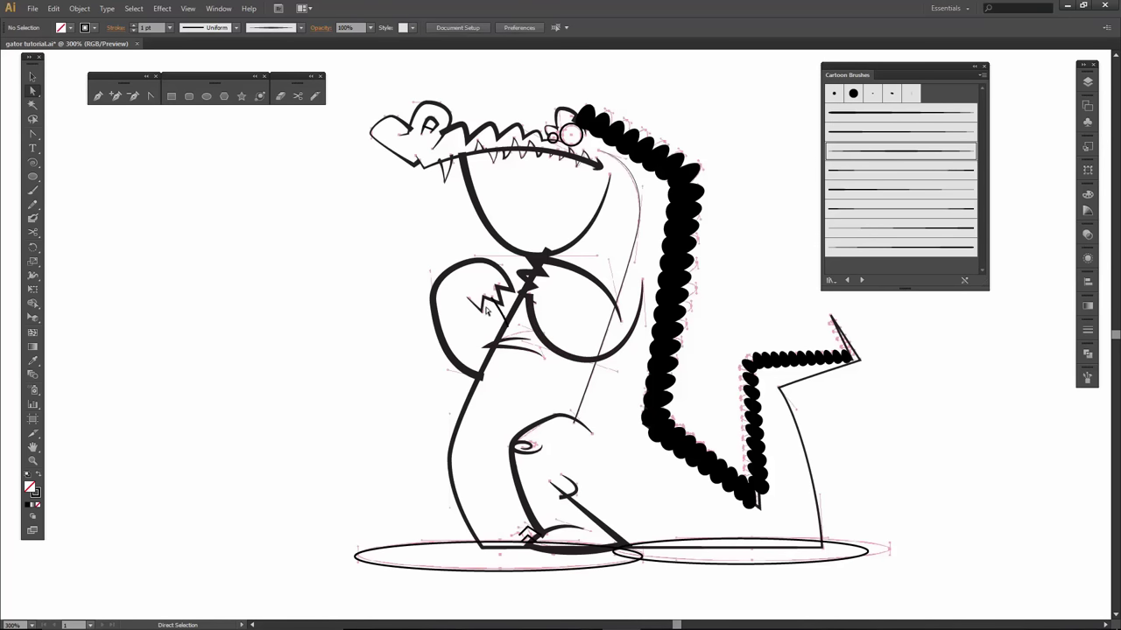
- Apply the tapered art brush to the short finger line between the hand and the body outline, with a 2 pt stroke weight
click(506, 317)
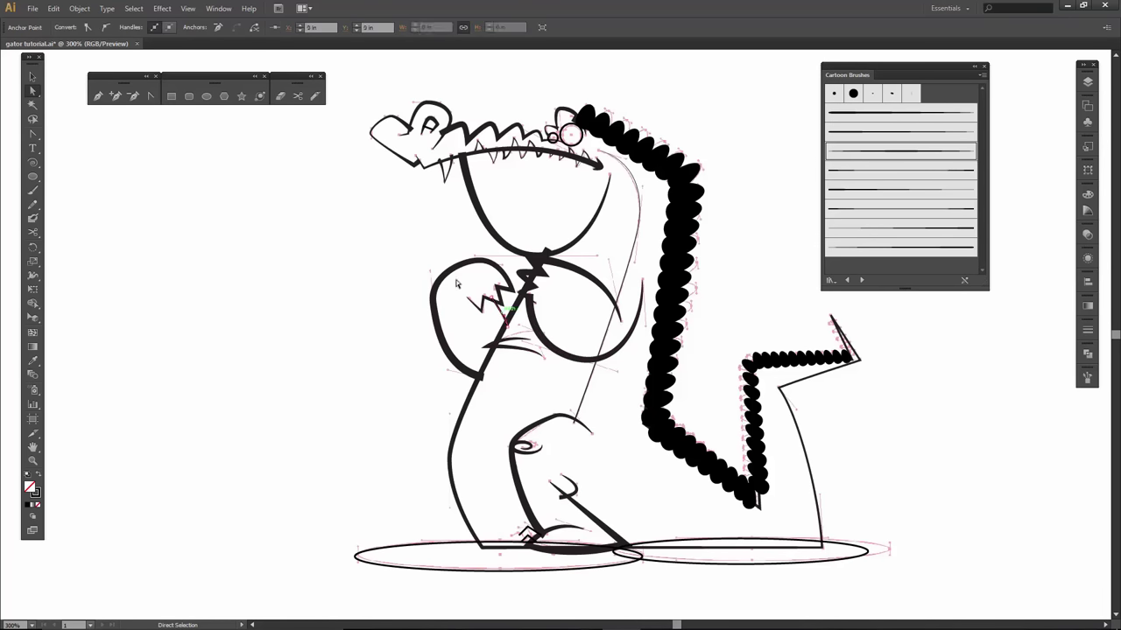
click(32, 76)
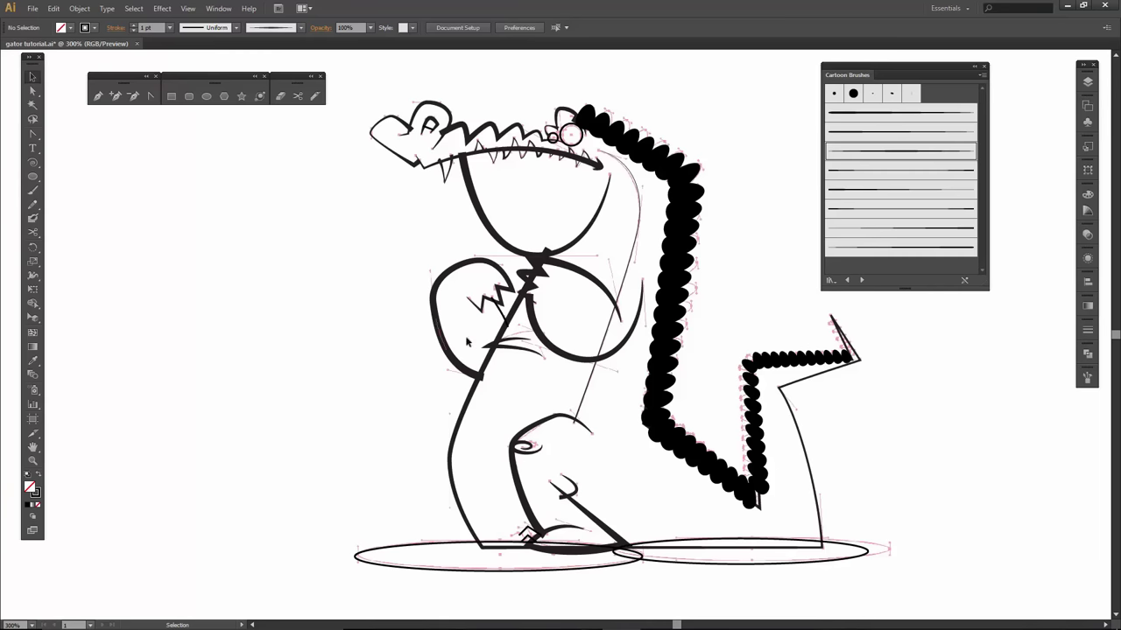
click(504, 312)
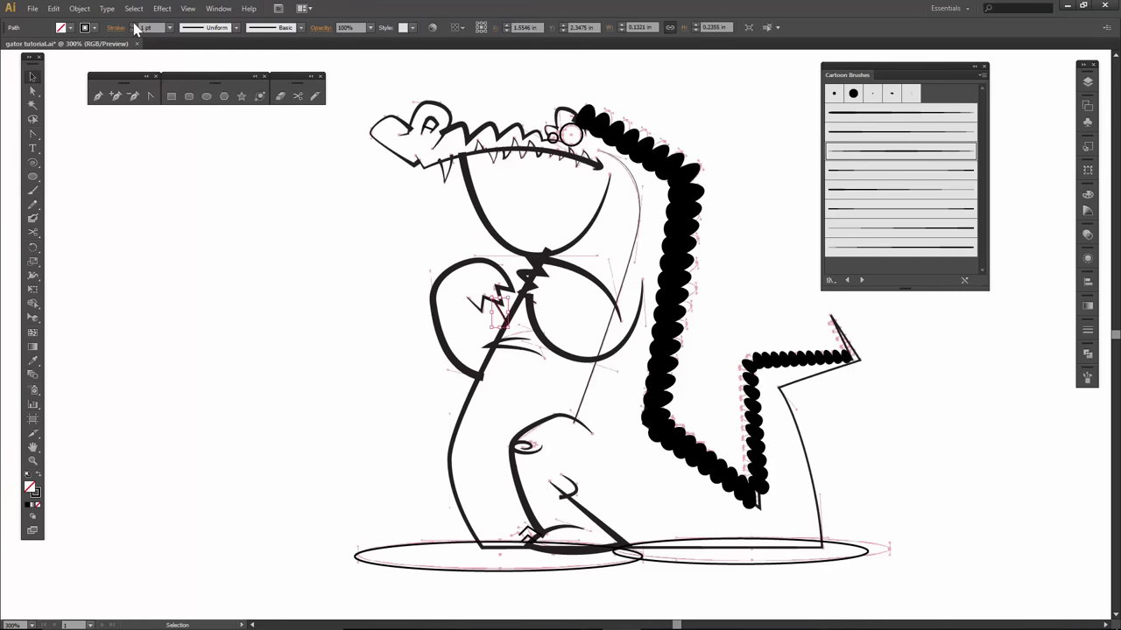
click(425, 175)
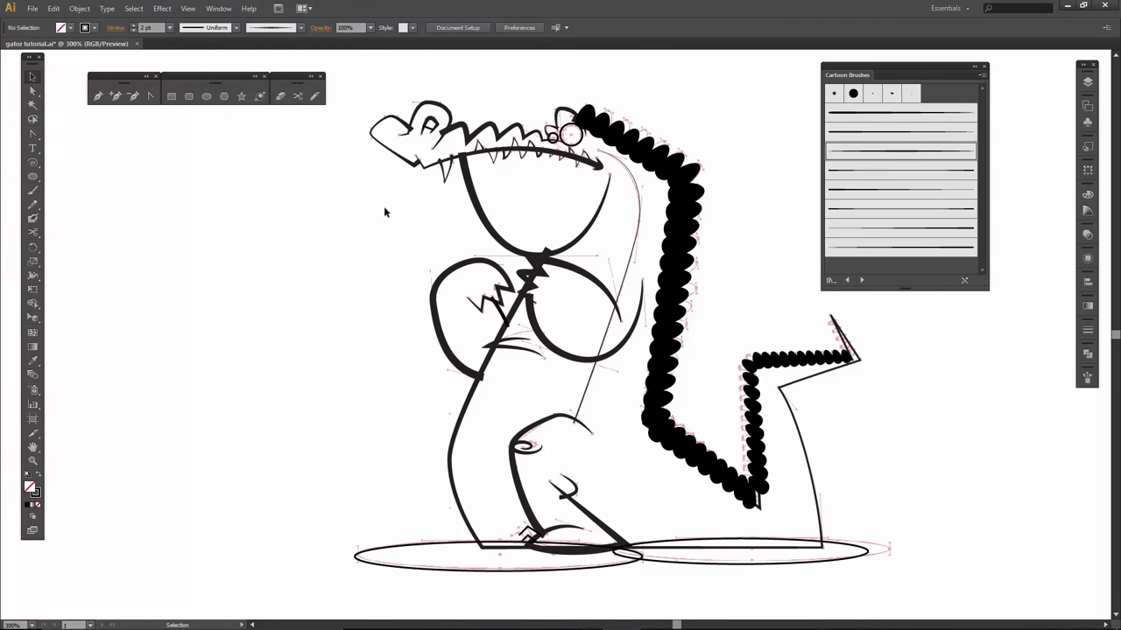
- Set the stroke weight of the long belly and tail outline to 3 pt
scroll(373, 258, up, 3)
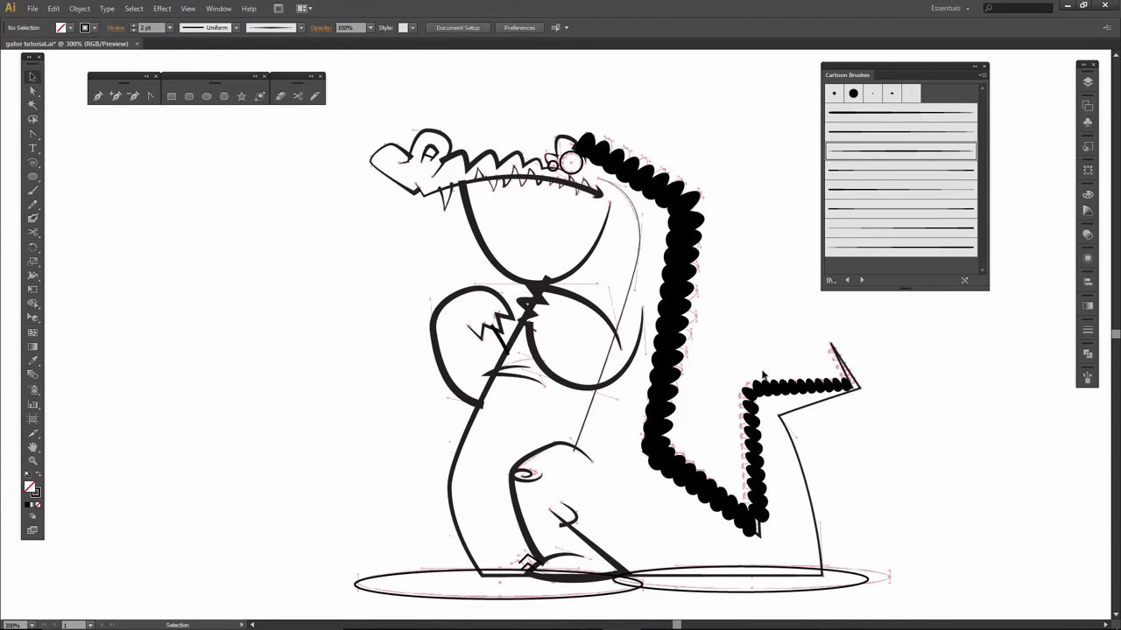
click(816, 517)
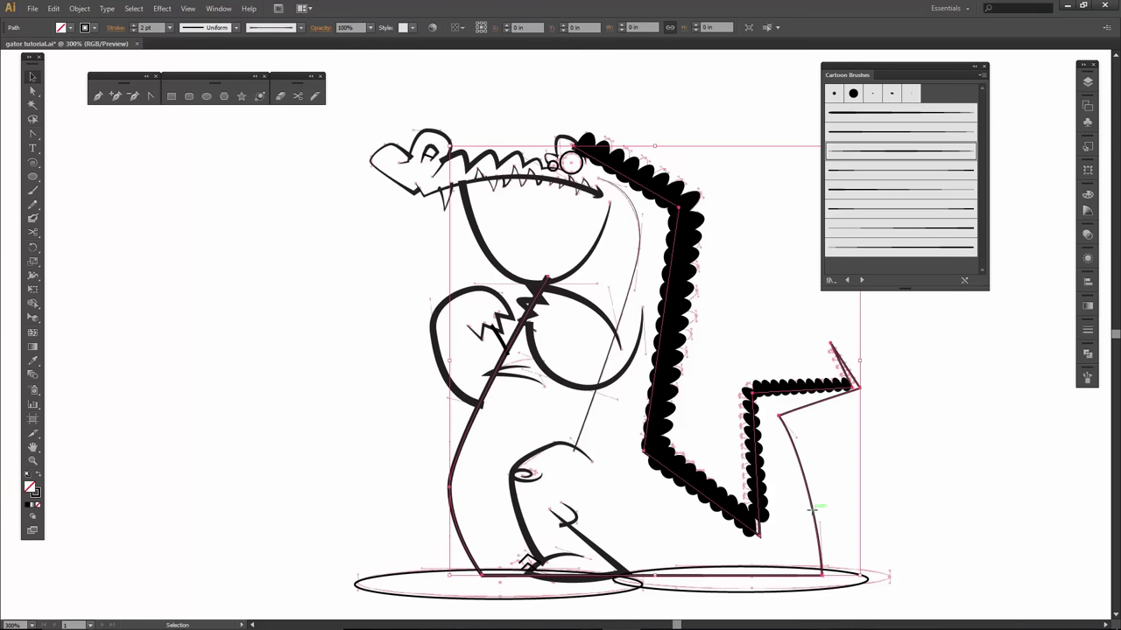
click(134, 23)
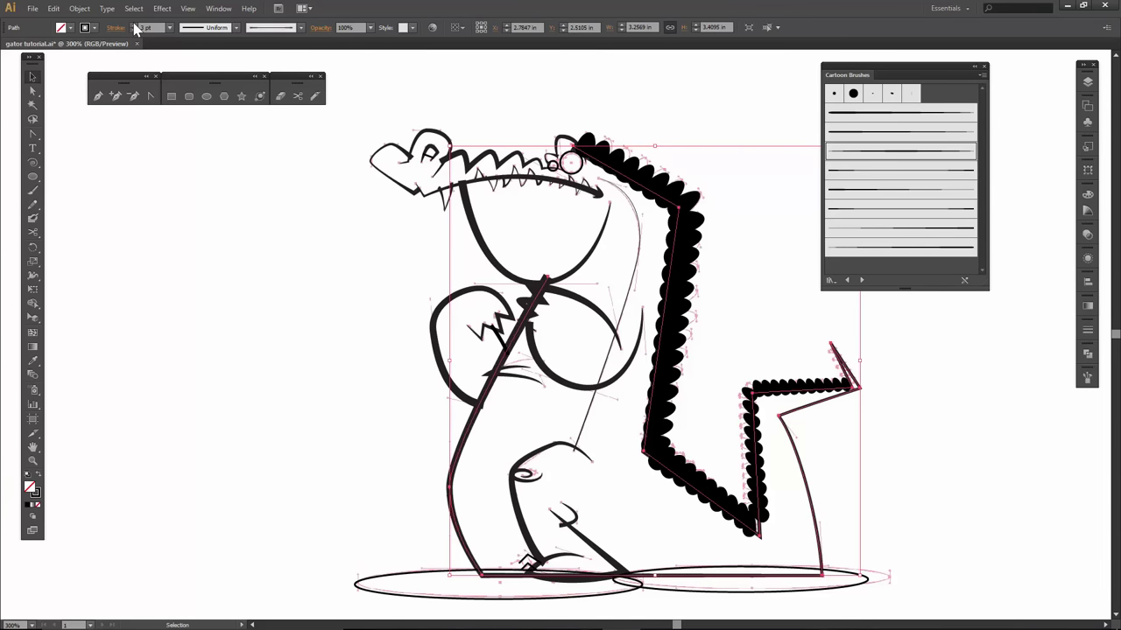
click(496, 107)
- Adjust the stroke weight of the arch over the large eye and set the small arch over the neighbouring eye to 1.5 pt
click(568, 137)
click(134, 25)
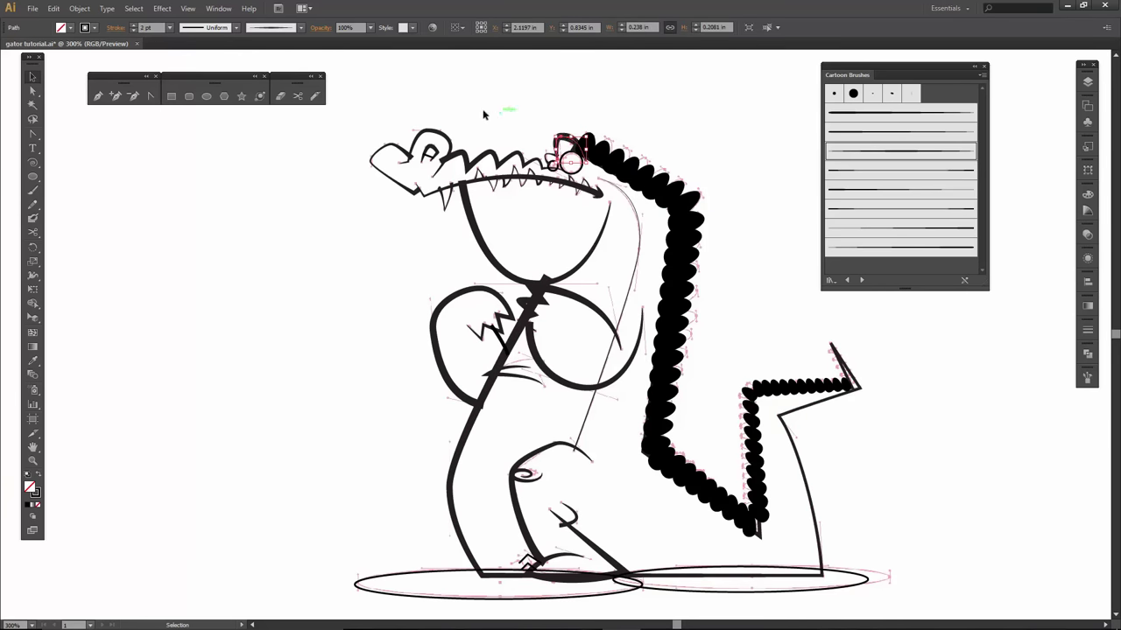
click(144, 27)
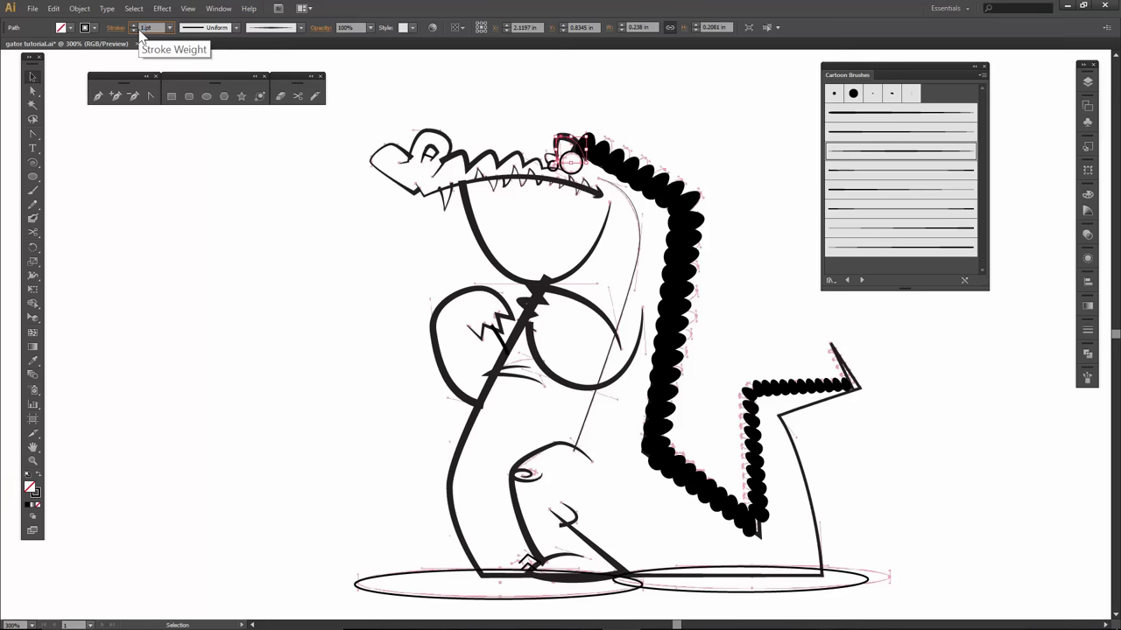
text(1)
key(Return)
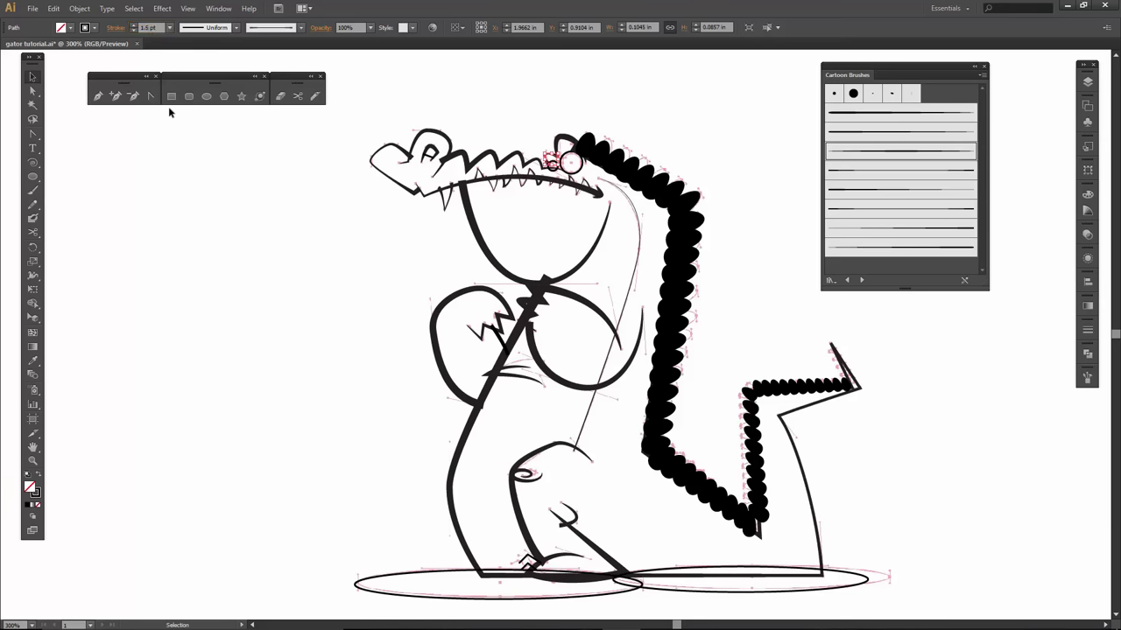
click(206, 230)
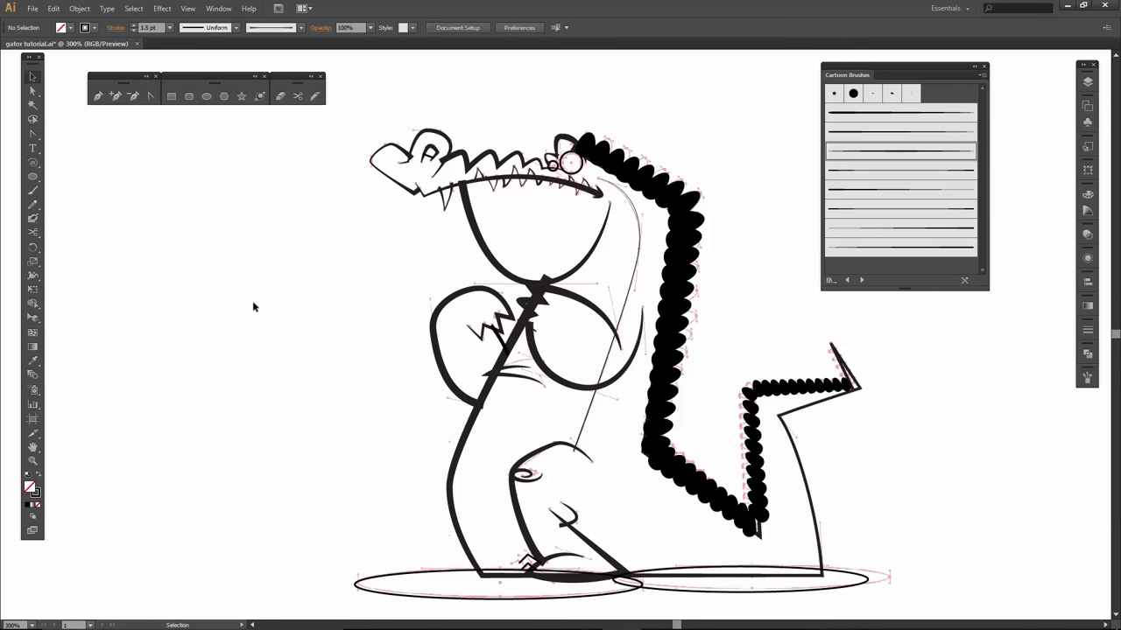
- Apply the art brush tapering at one end to the two toe chevrons on the front foot, with a 2 pt stroke weight
shift+click(528, 562)
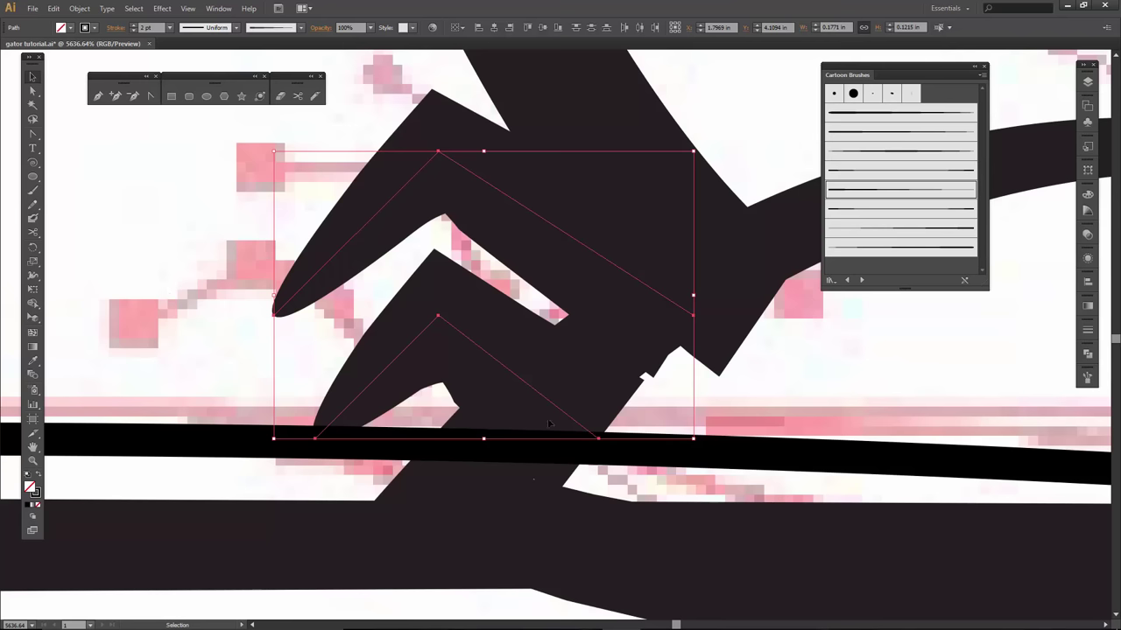
key(a)
scroll(707, 321, down, 5)
key(v)
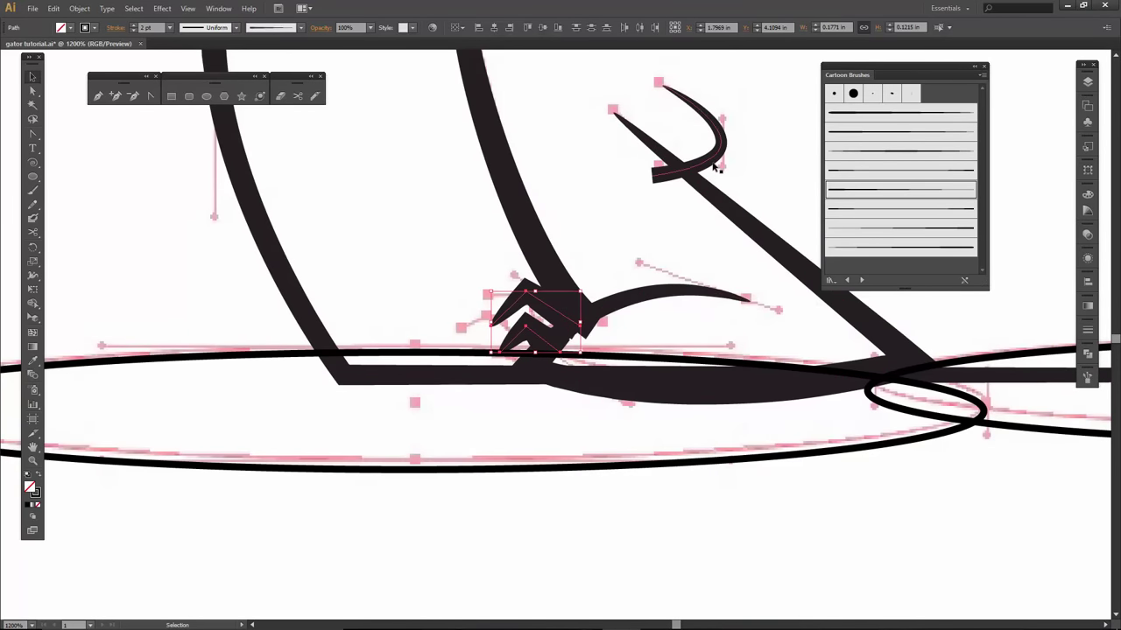
- Bring the whole gator back into view and save the document
key(ctrl+minus)
key(ctrl+minus)
key(ctrl+minus)
key(ctrl+minus)
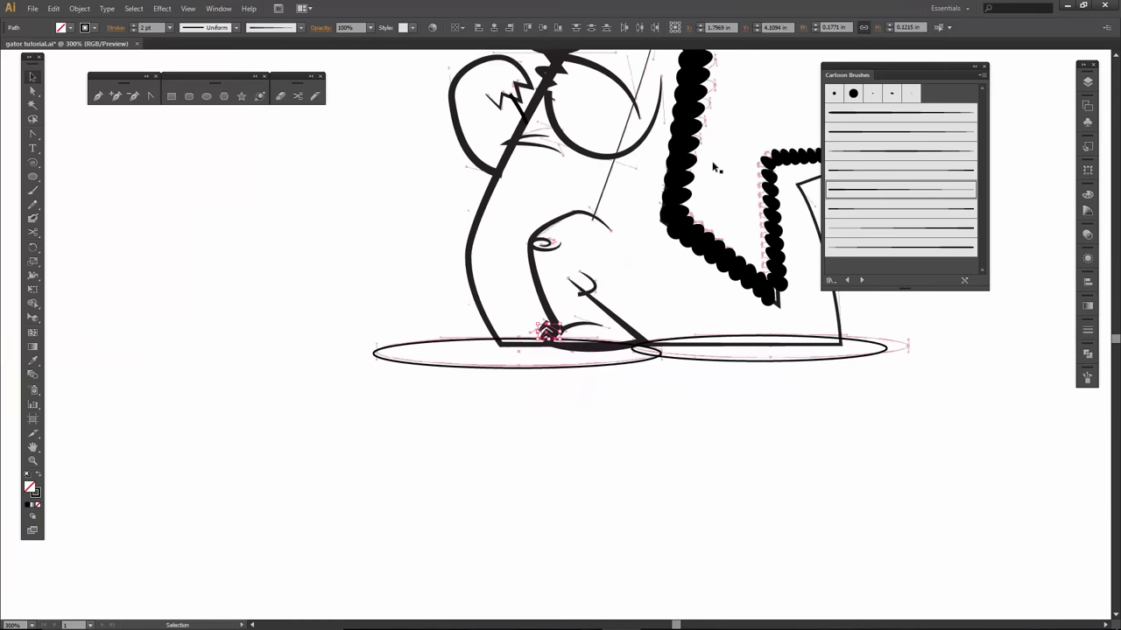
key(space)
drag(655, 206, 603, 393)
click(34, 9)
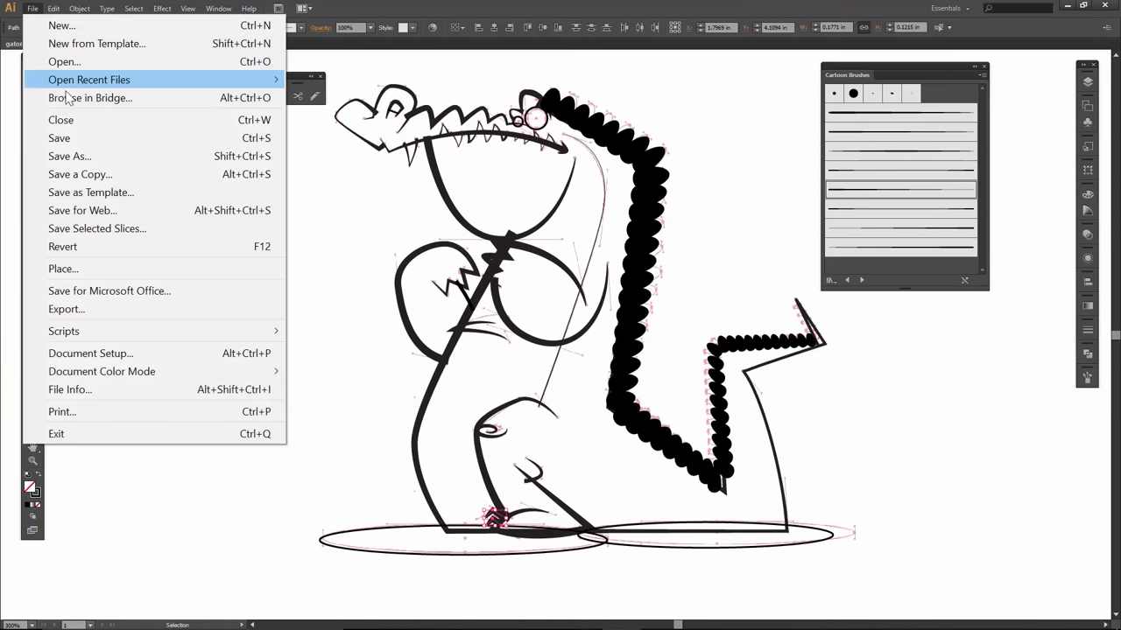
click(73, 138)
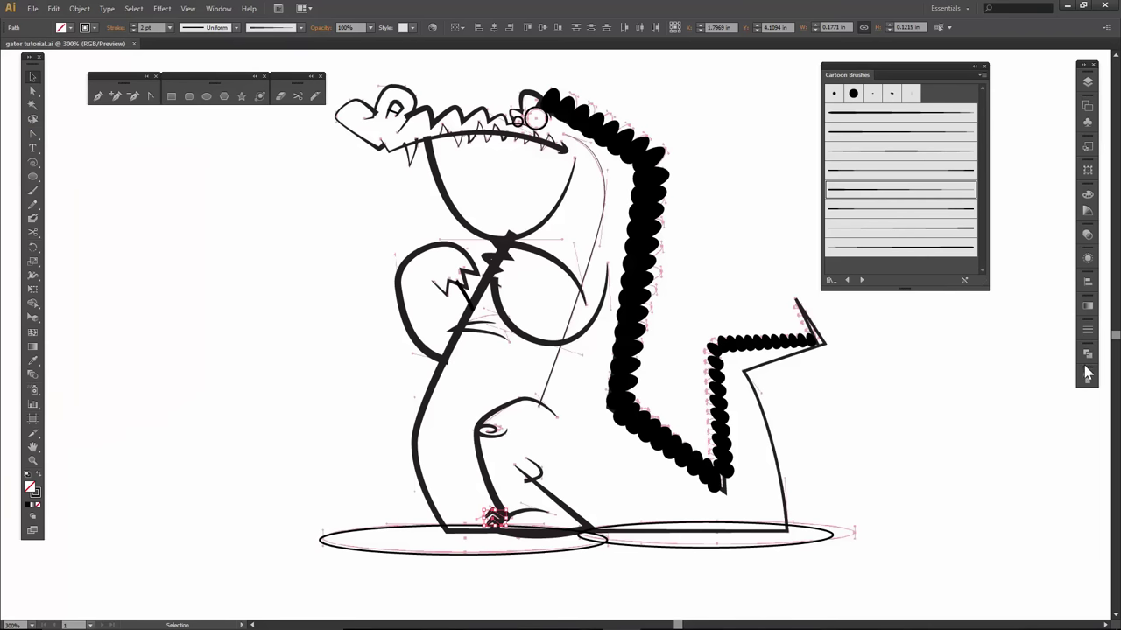
- Close the Cartoon Brushes library, duplicate the brushes layer, and hide and lock the original
click(984, 68)
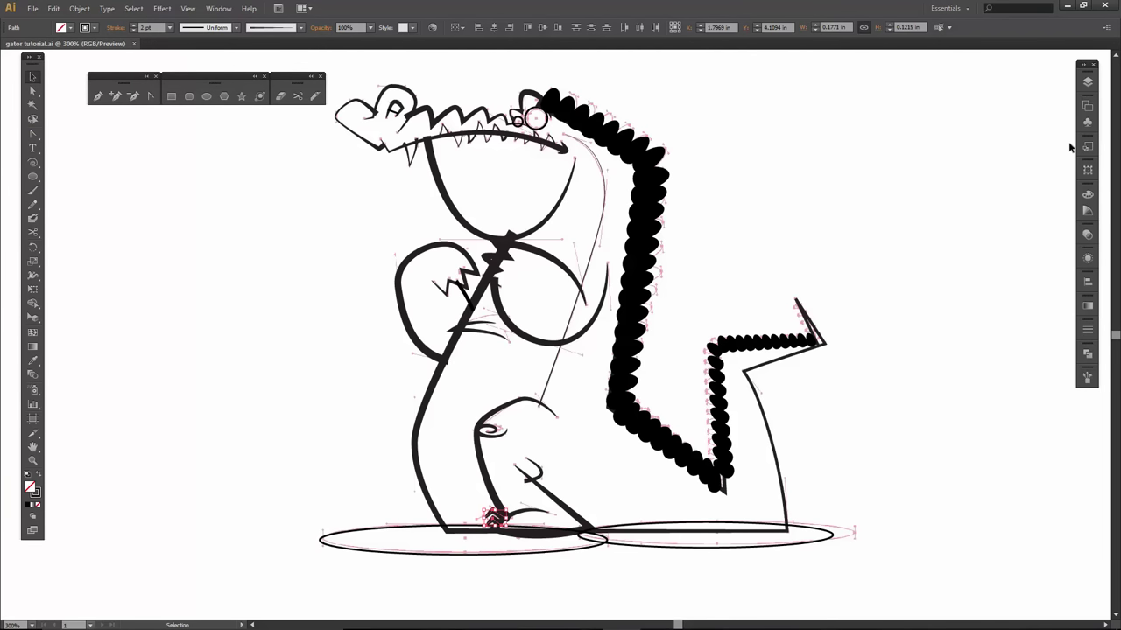
click(1088, 83)
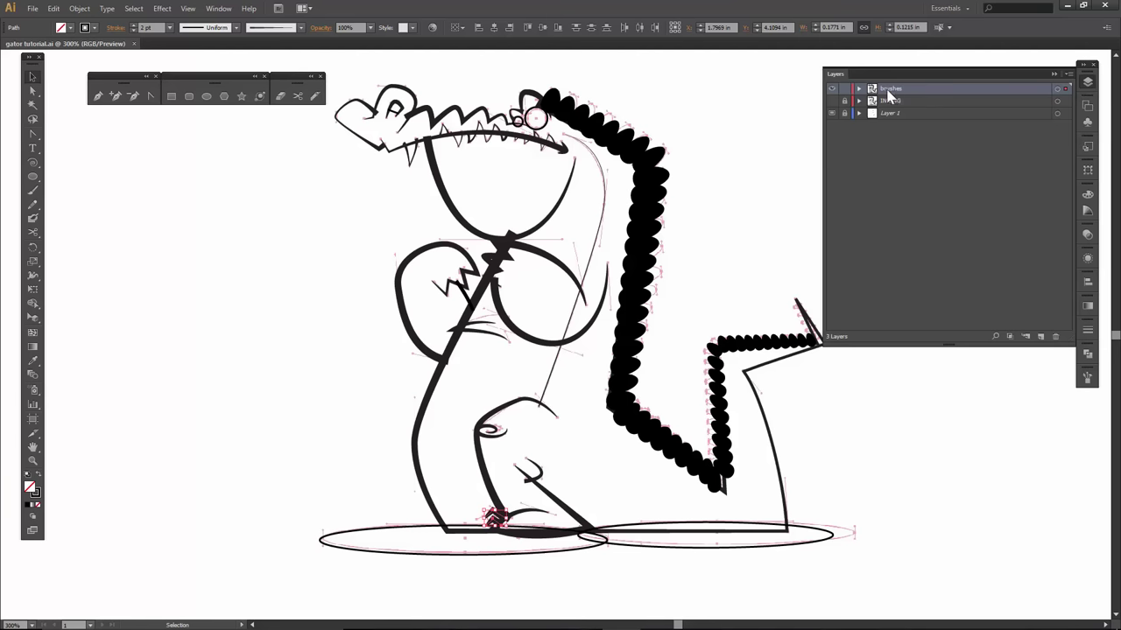
click(1065, 75)
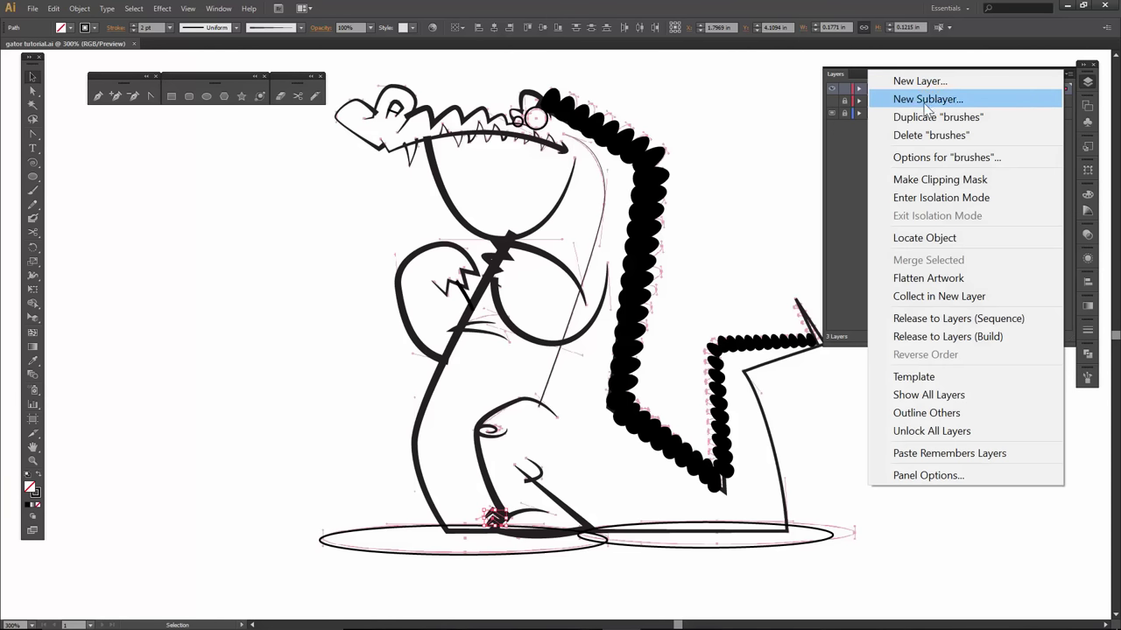
click(907, 116)
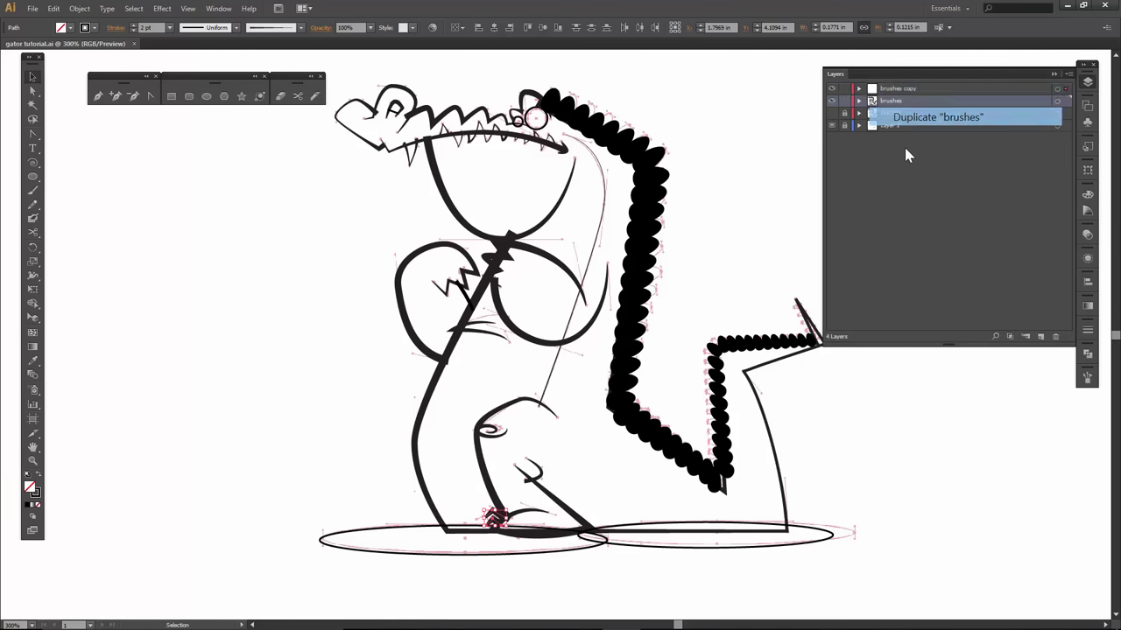
click(832, 102)
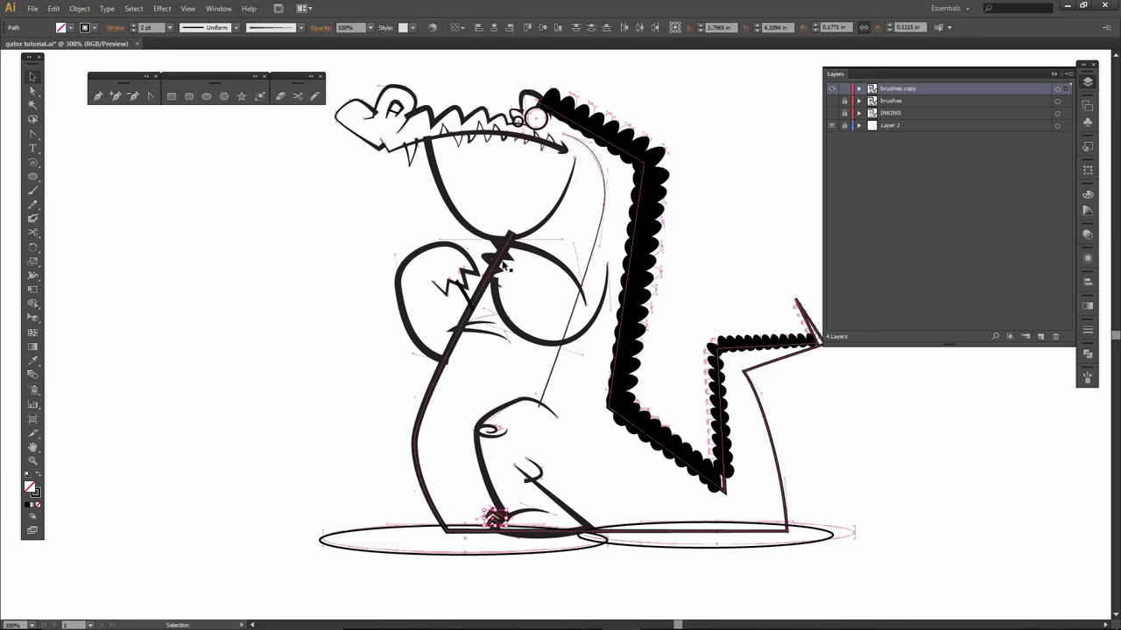
click(508, 260)
key(shift+c)
click(493, 255)
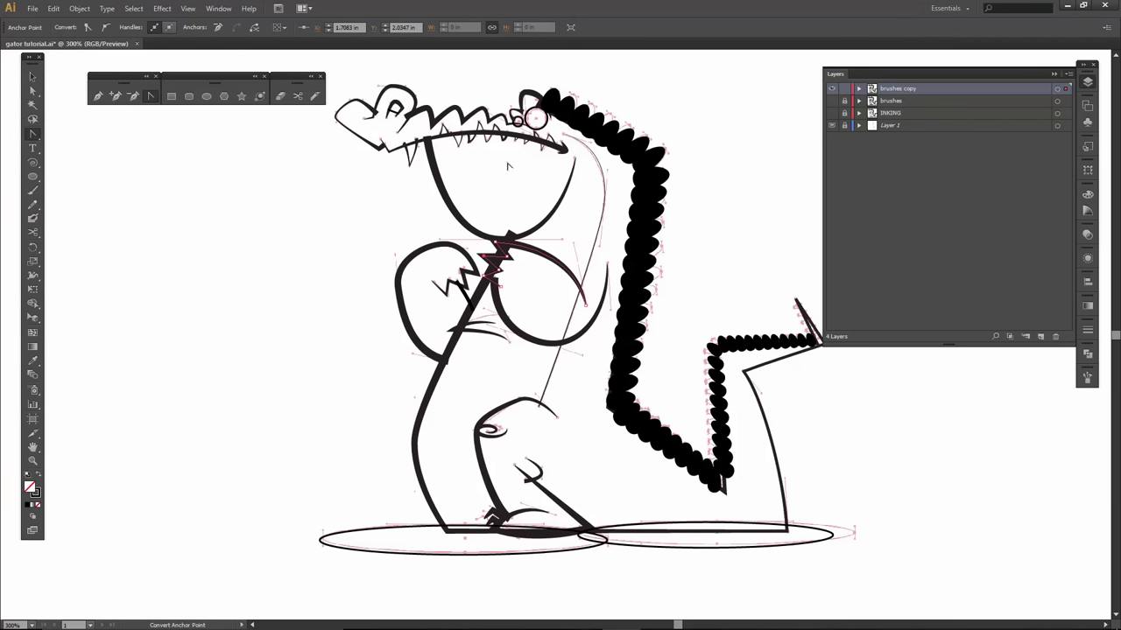
click(530, 477)
scroll(505, 158, up, 1)
- Select all artwork on the brushes copy layer and expand its appearance
click(1057, 90)
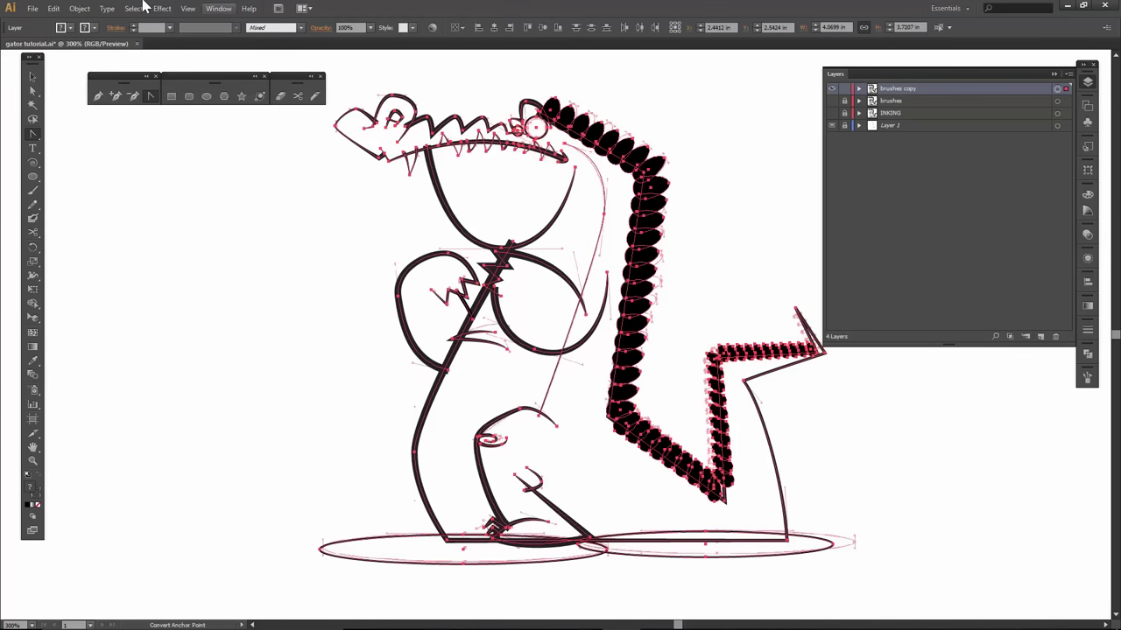
click(79, 8)
click(124, 197)
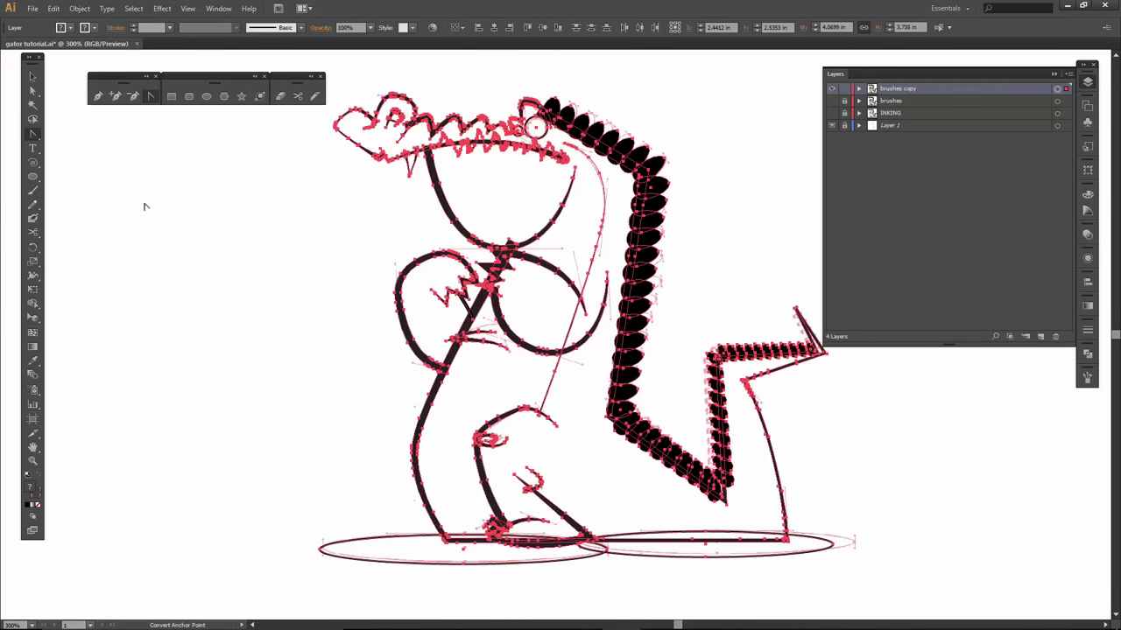
- Expand the fill and stroke of the selected gator artwork, then deselect it
click(79, 8)
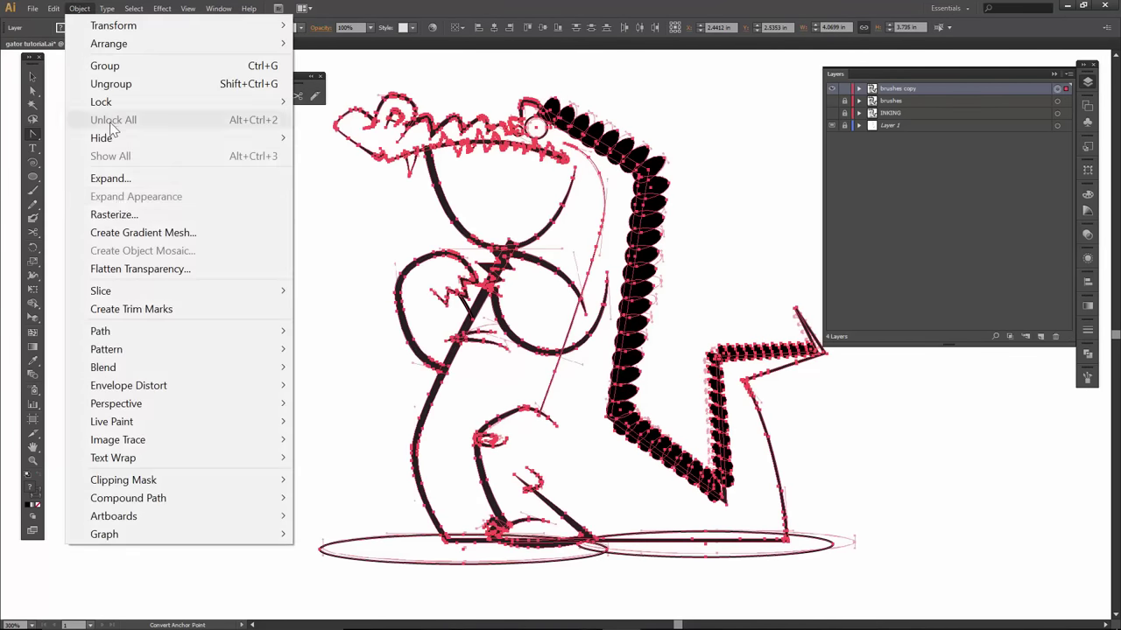
click(119, 179)
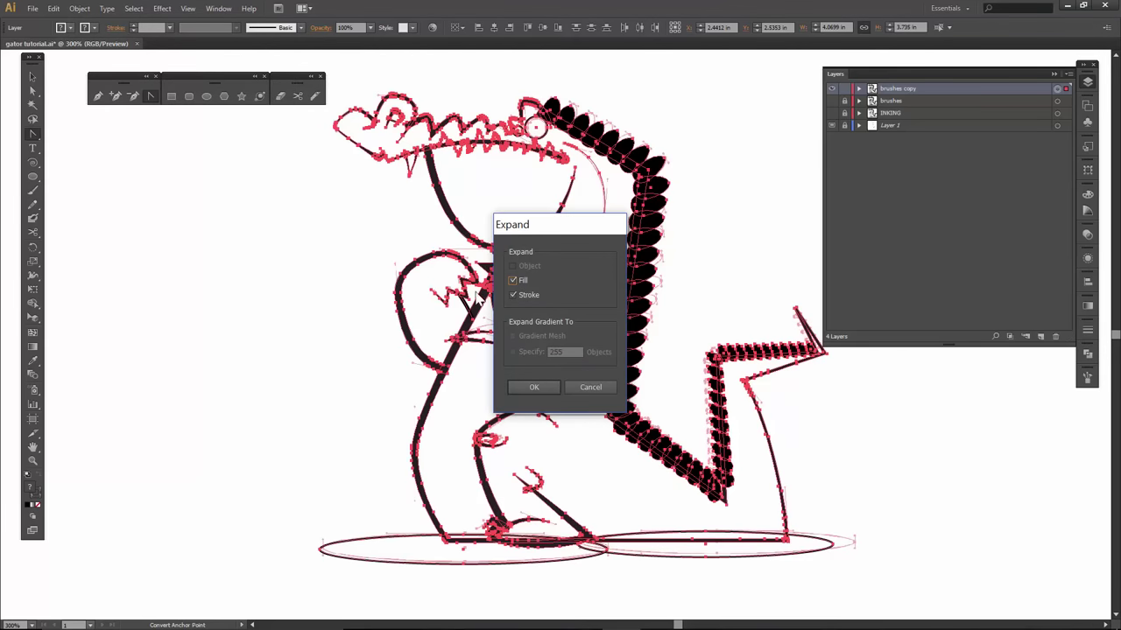
click(526, 387)
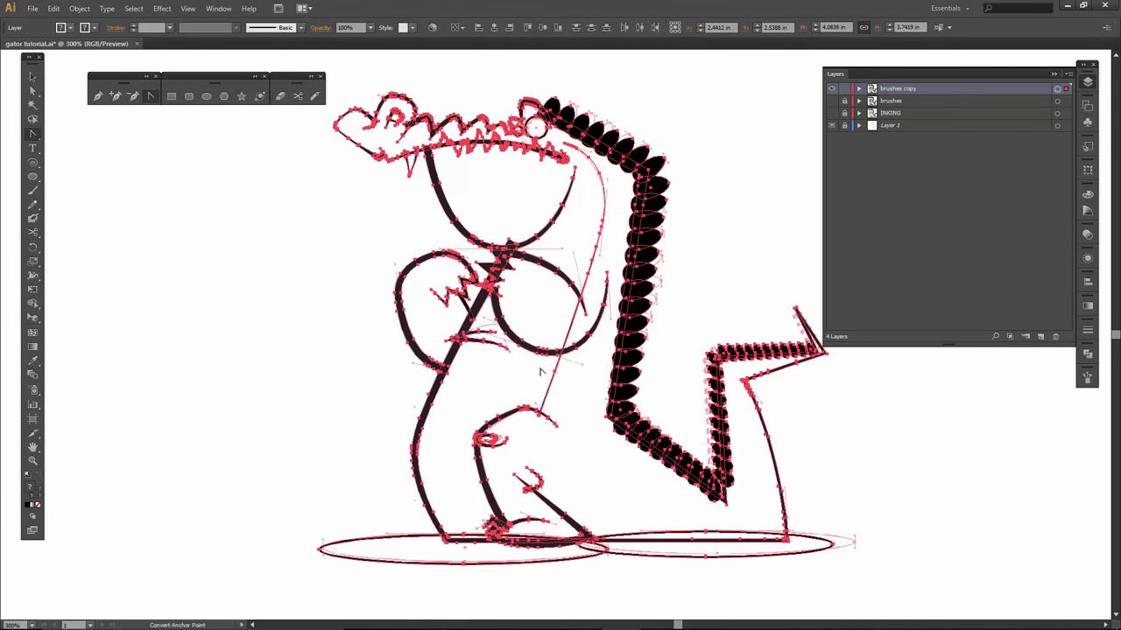
key(v)
click(347, 277)
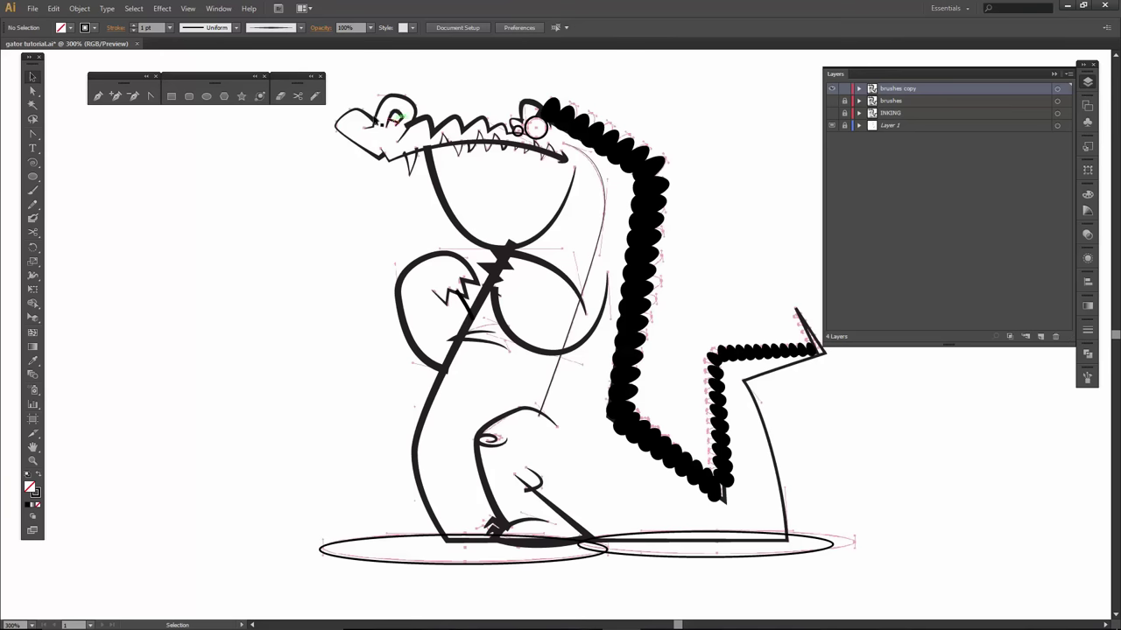
- Hide Layer 1 and collapse the layer list to leave a clear, enlarged view of the gator's head
click(830, 126)
key(z)
drag(341, 61, 728, 321)
drag(254, 229, 289, 246)
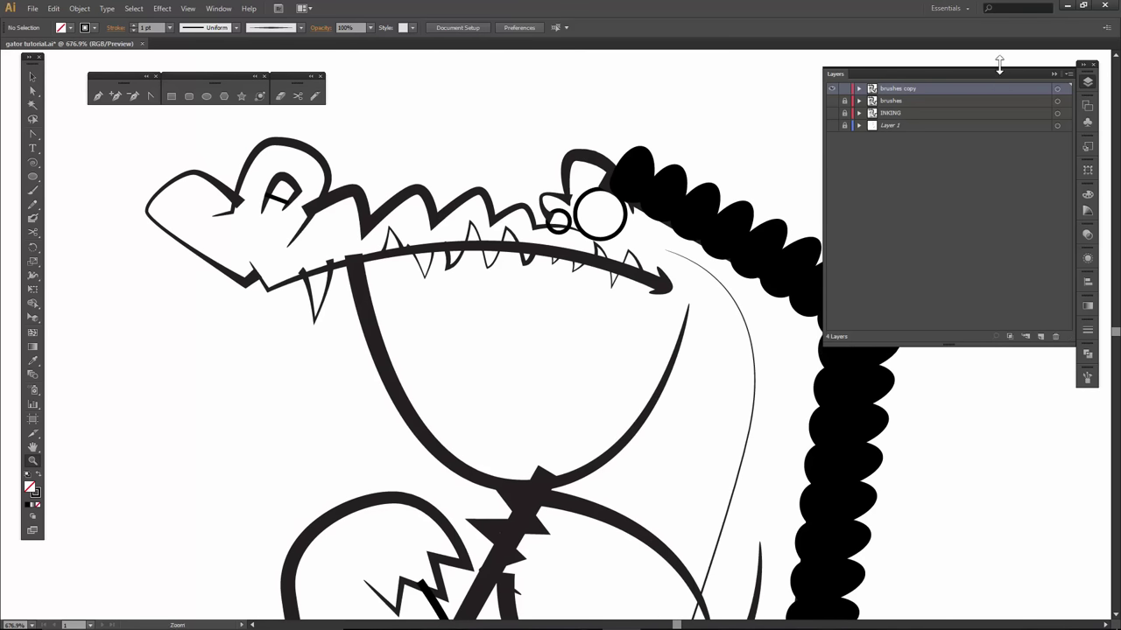
click(1054, 74)
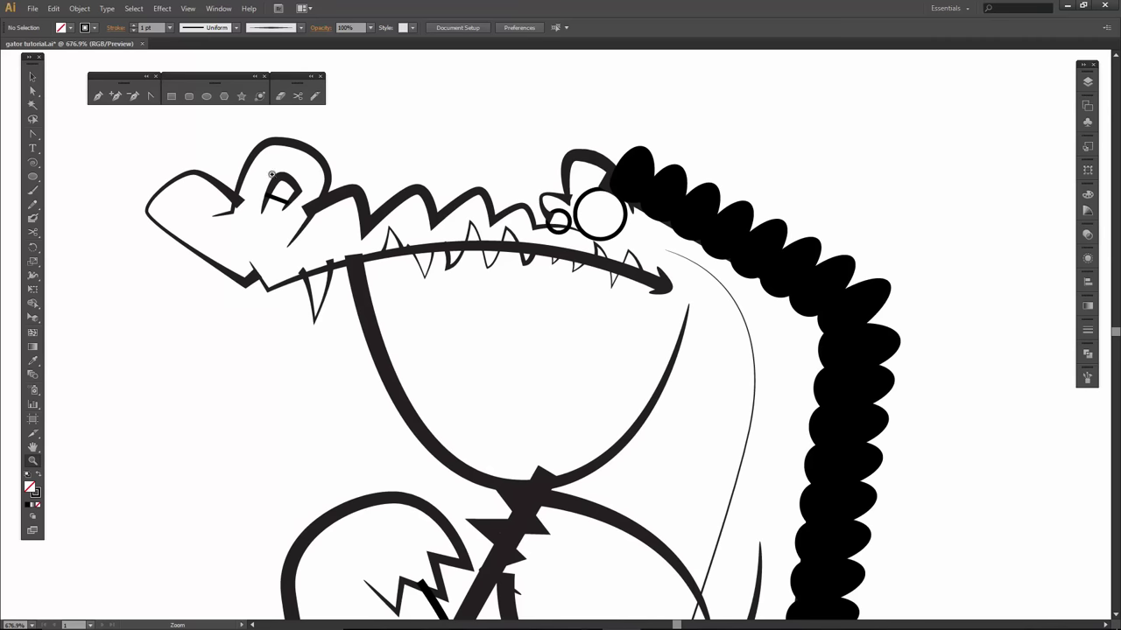
- Erase the blunt end of the snout outline that overlaps into the rounded nostril bump
drag(128, 126, 691, 393)
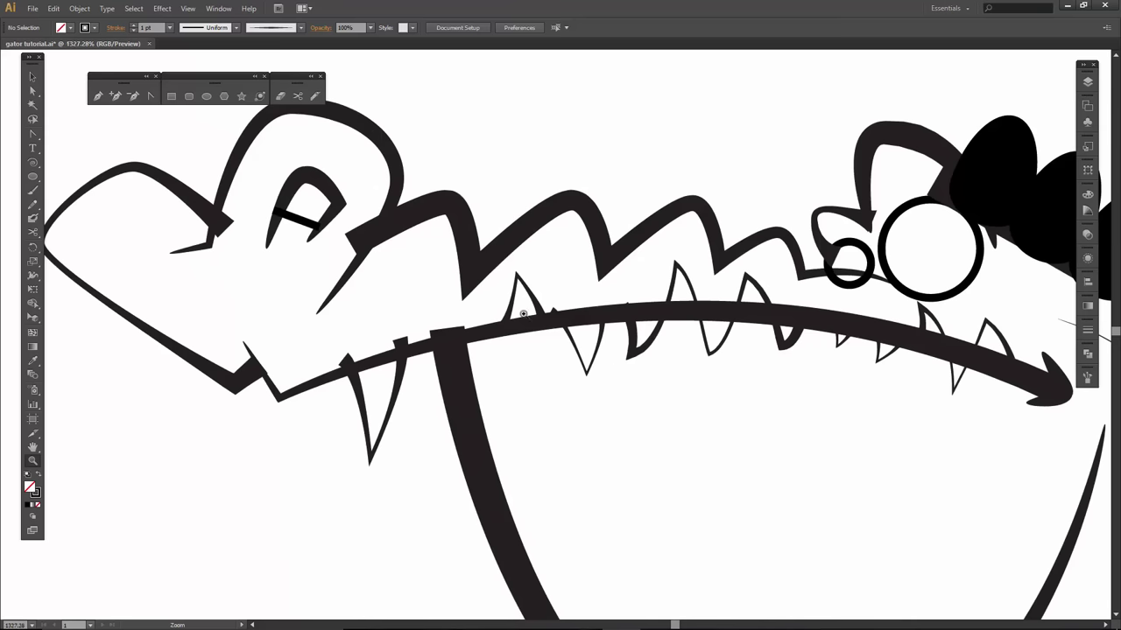
drag(476, 270, 536, 309)
key(v)
click(288, 254)
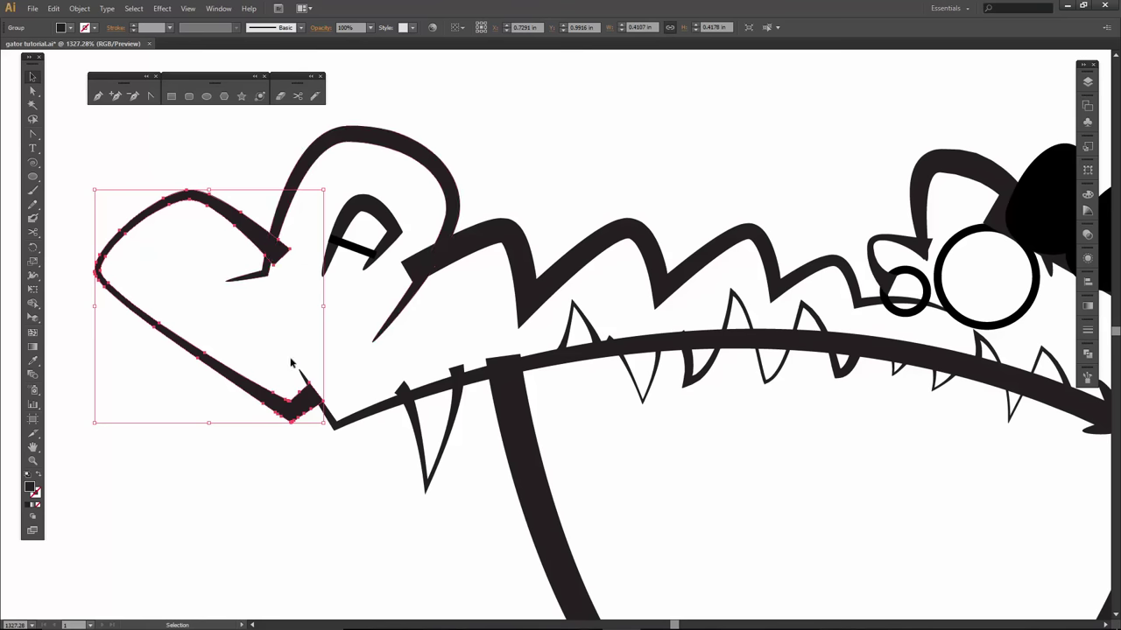
key(shift+e)
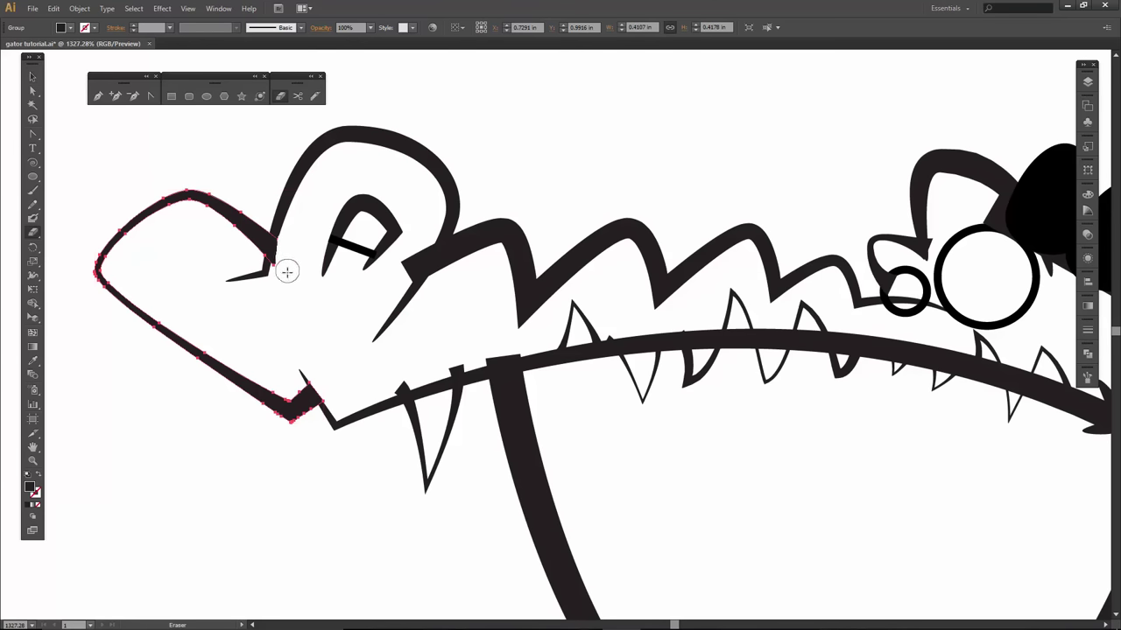
drag(283, 235, 278, 276)
- Erase the blunt front end of the zigzag ridge line where it sticks past the nostril bump's outline
key(v)
click(447, 324)
key(shift+e)
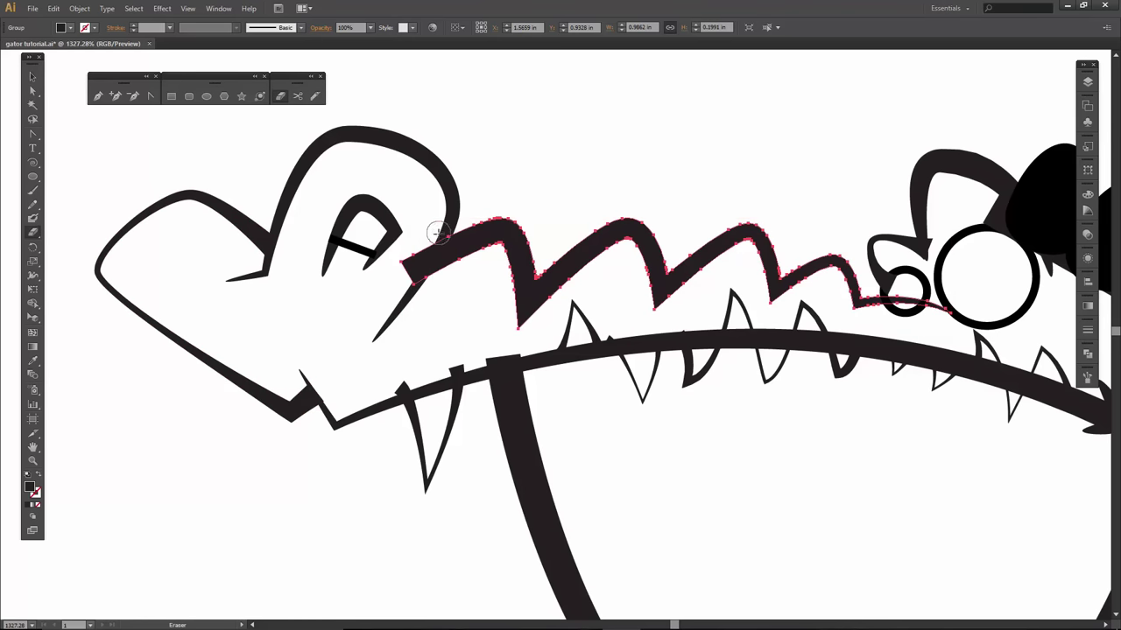
drag(397, 288, 385, 311)
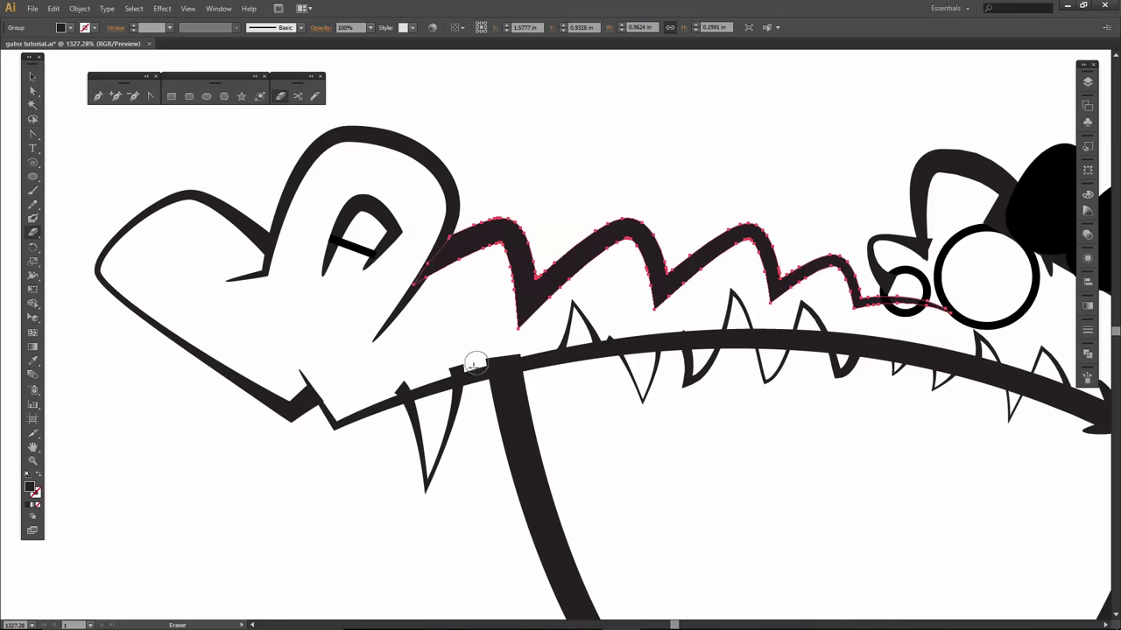
- Erase the blunt end of the lower snout outline where it sticks past the chin line
key(v)
click(302, 395)
key(z)
drag(372, 458, 400, 473)
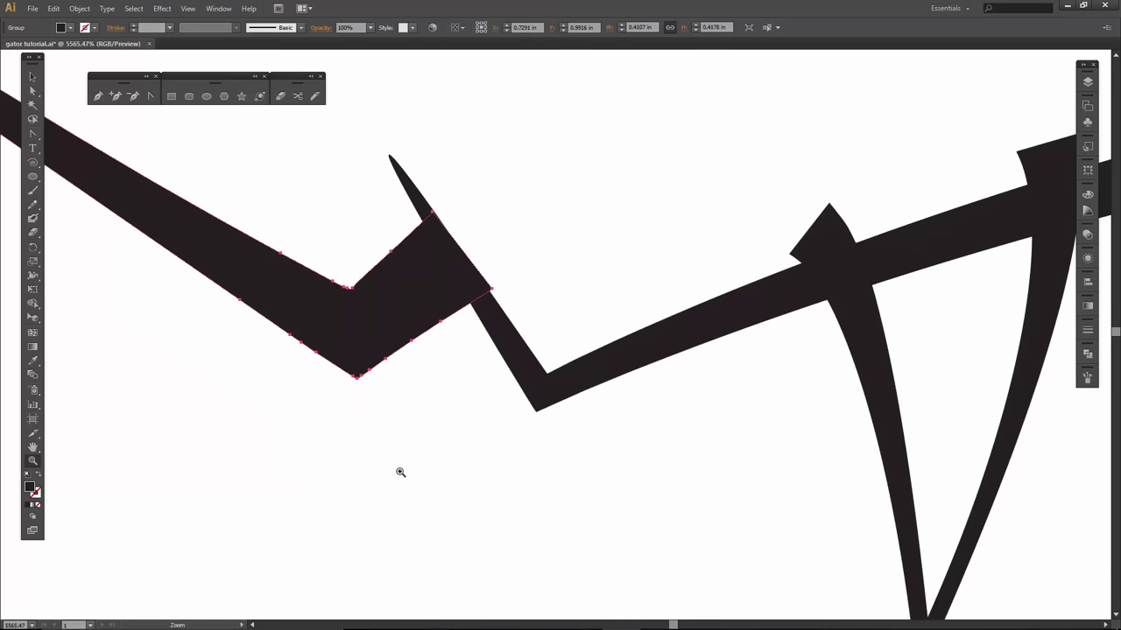
key(shift+e)
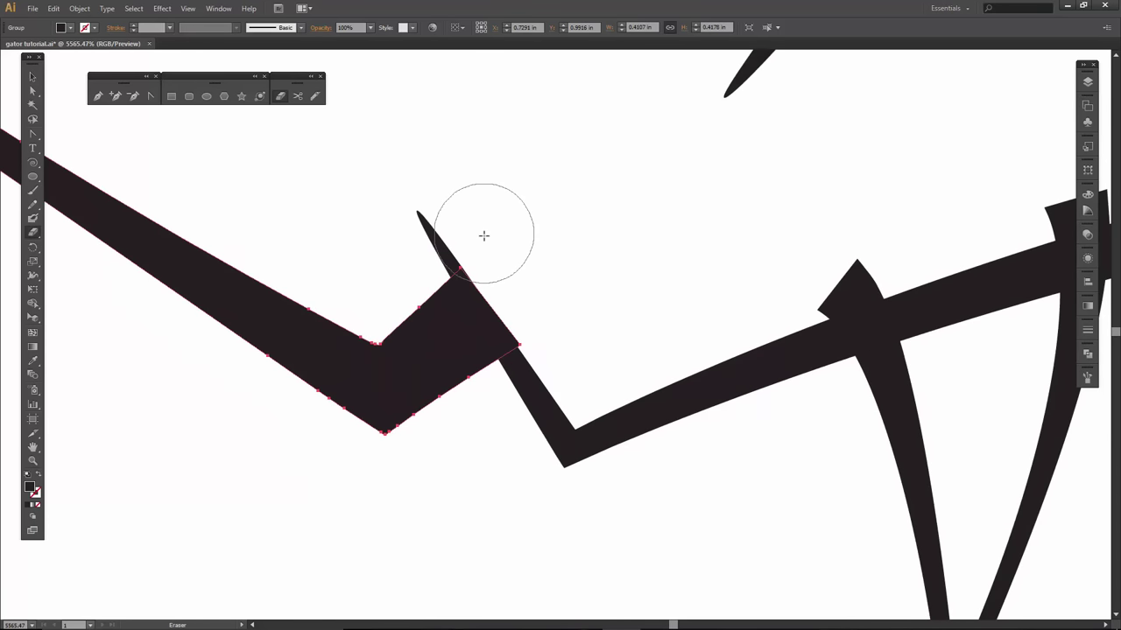
drag(497, 248, 541, 323)
drag(732, 337, 522, 323)
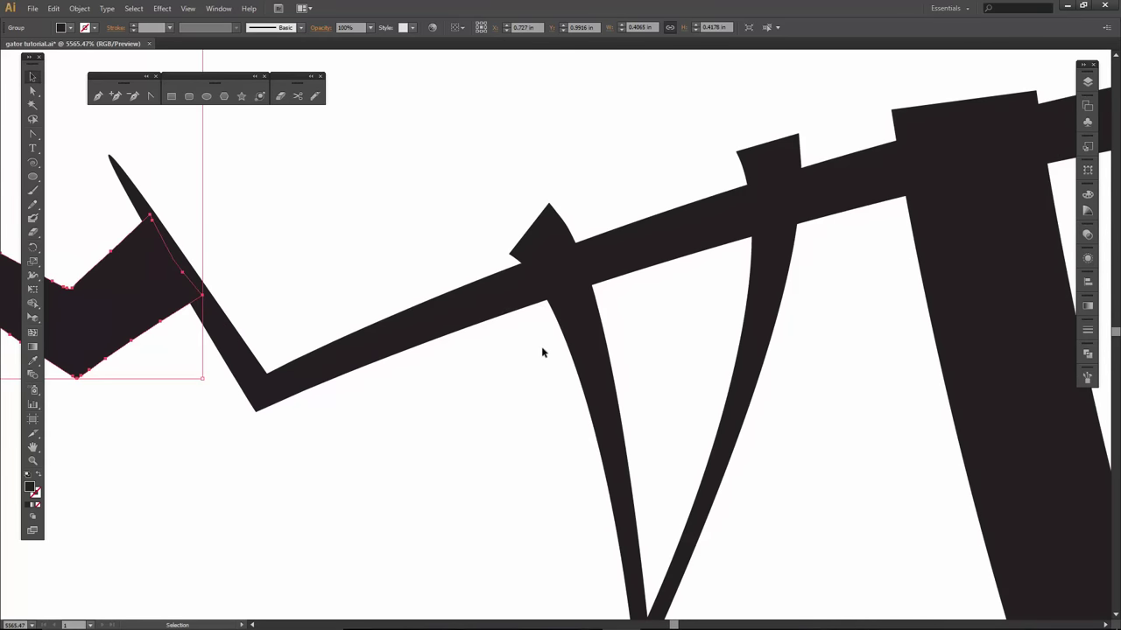
- Erase both root ends of the large front tooth where they stick out above the mouth line
click(577, 327)
key(shift+e)
drag(560, 226, 501, 242)
drag(813, 140, 671, 178)
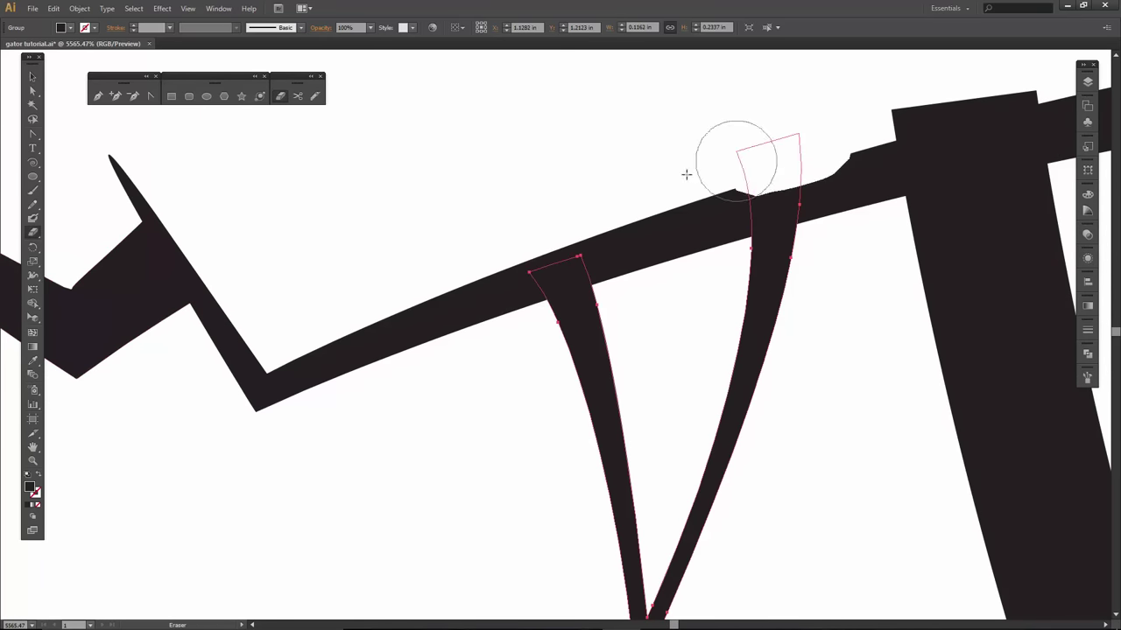
key(space)
drag(851, 197, 486, 253)
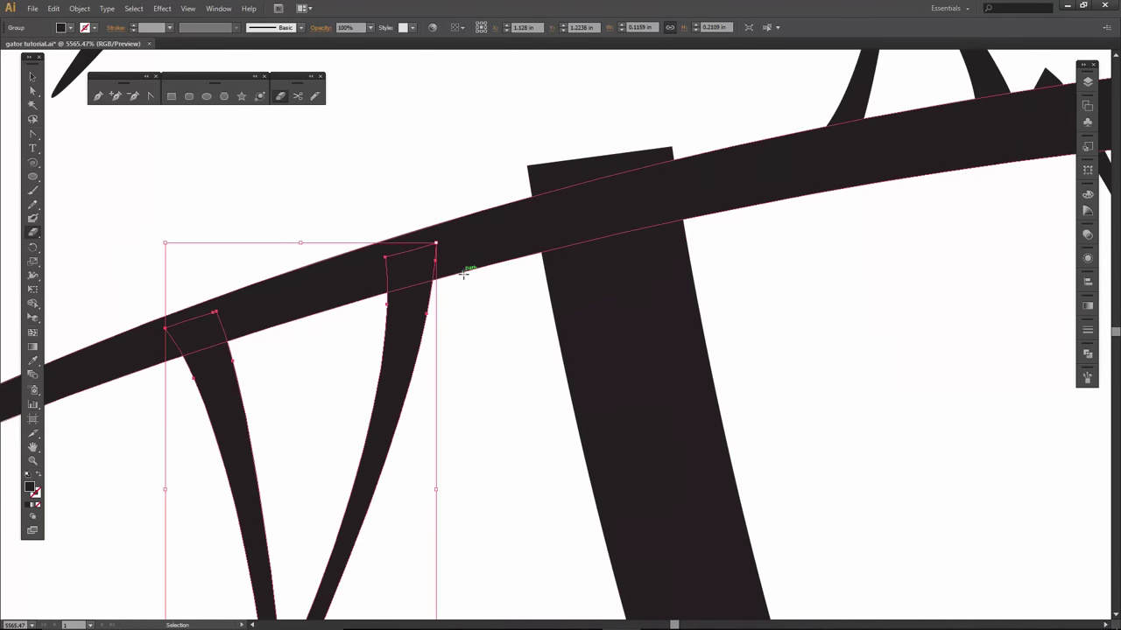
- Erase the blunt upper end of the thick lower-jaw line where it sticks out above the mouth line
key(ctrl+minus)
key(ctrl+minus)
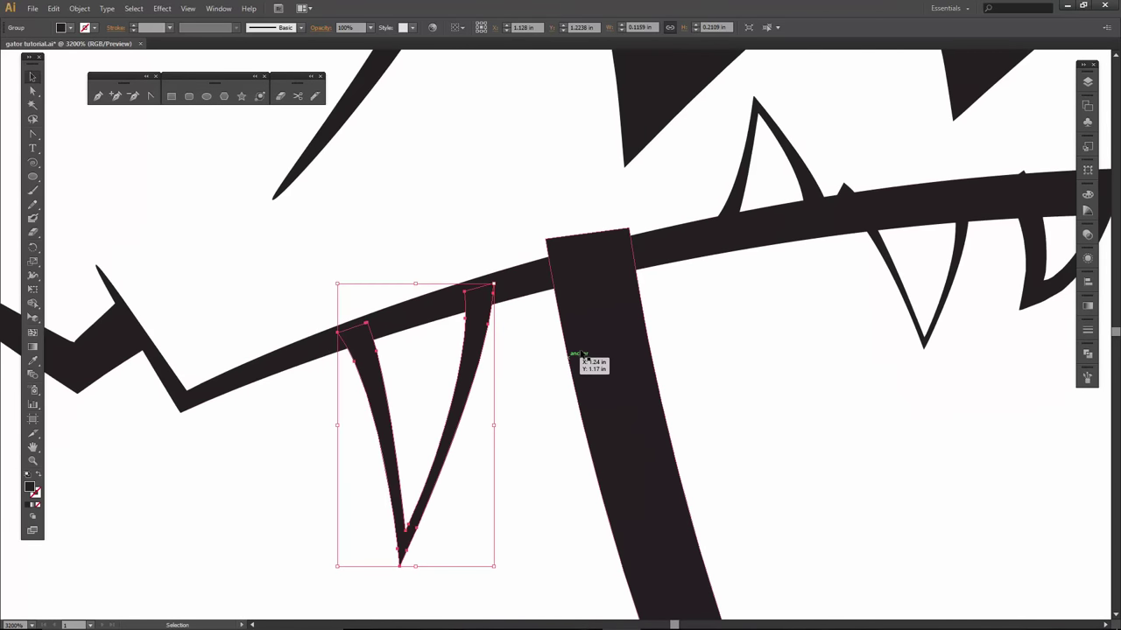
click(584, 347)
key(shift+e)
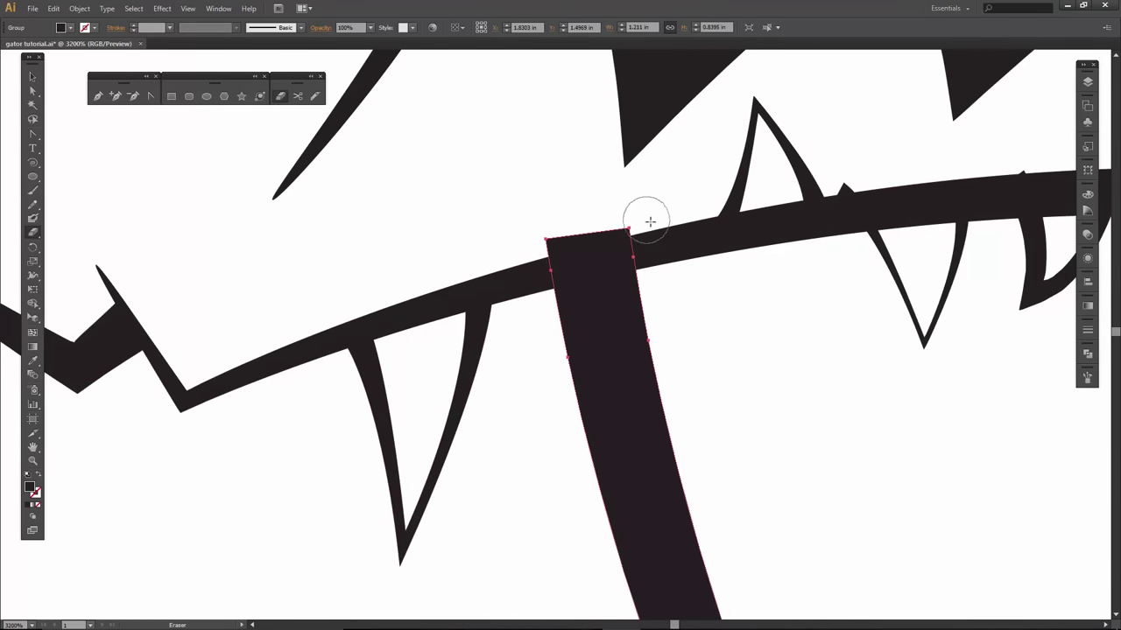
mouse_move(651, 220)
mouse_down()
mouse_move(534, 226)
mouse_move(630, 235)
mouse_move(525, 249)
mouse_up()
mouse_move(740, 236)
mouse_down()
mouse_move(562, 255)
mouse_move(474, 335)
mouse_up()
- Erase the root end of the narrow downward tooth behind the jaw line where it pokes above the mouth line
key(v)
click(640, 381)
key(shift+e)
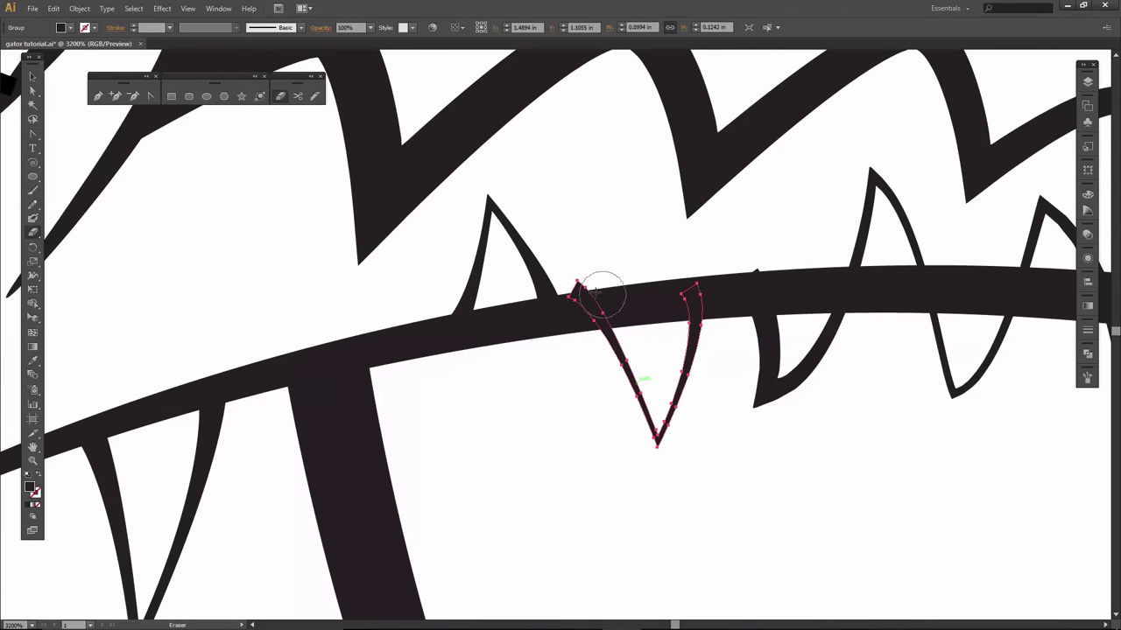
mouse_move(568, 288)
mouse_down()
mouse_move(711, 279)
mouse_move(560, 312)
mouse_up()
- Erase the front end of the connected zigzag teeth where it pokes above the mouth line
key(v)
click(599, 380)
key(shift+e)
drag(817, 336, 566, 337)
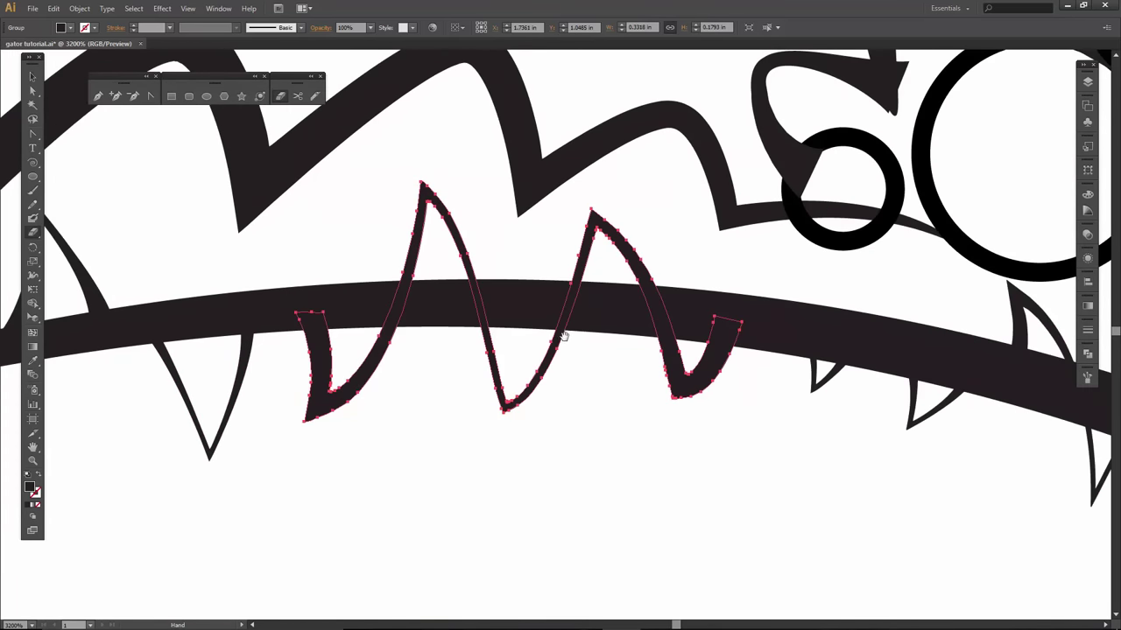
drag(845, 350, 598, 356)
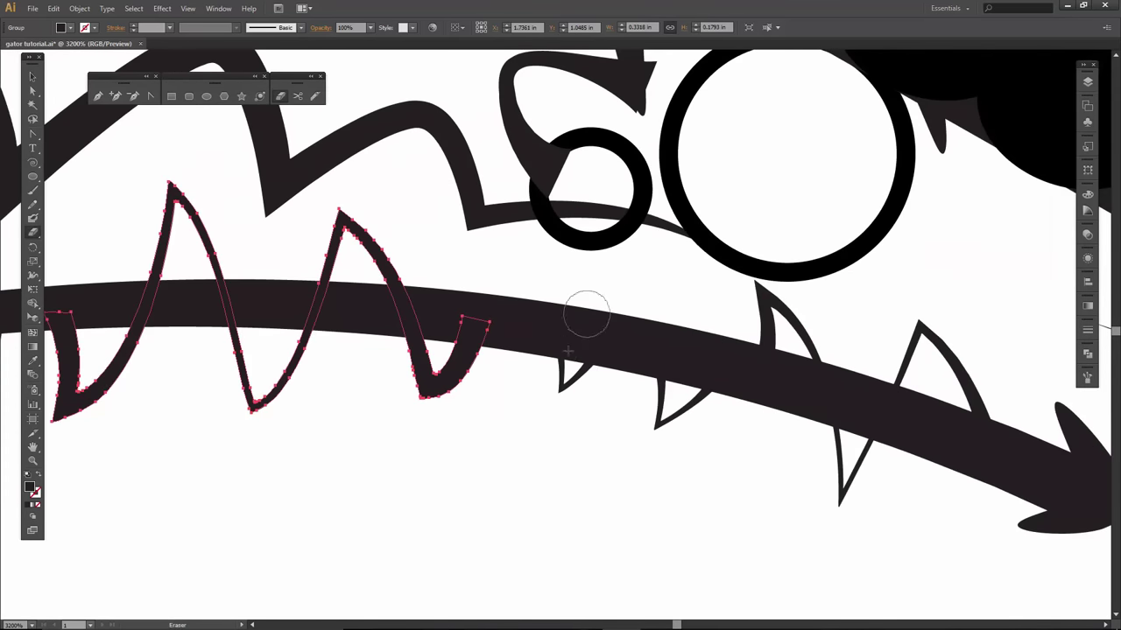
drag(742, 388, 806, 470)
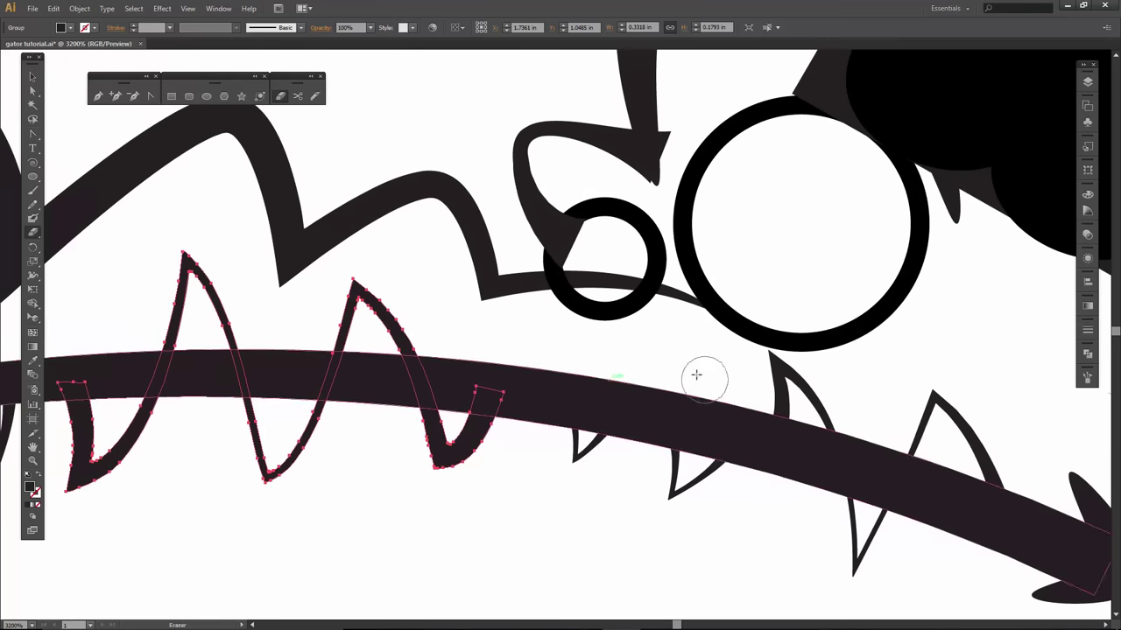
- Erase the part of the small eye circle below the snout line and the small brow's end inside that circle
ctrl+click(589, 306)
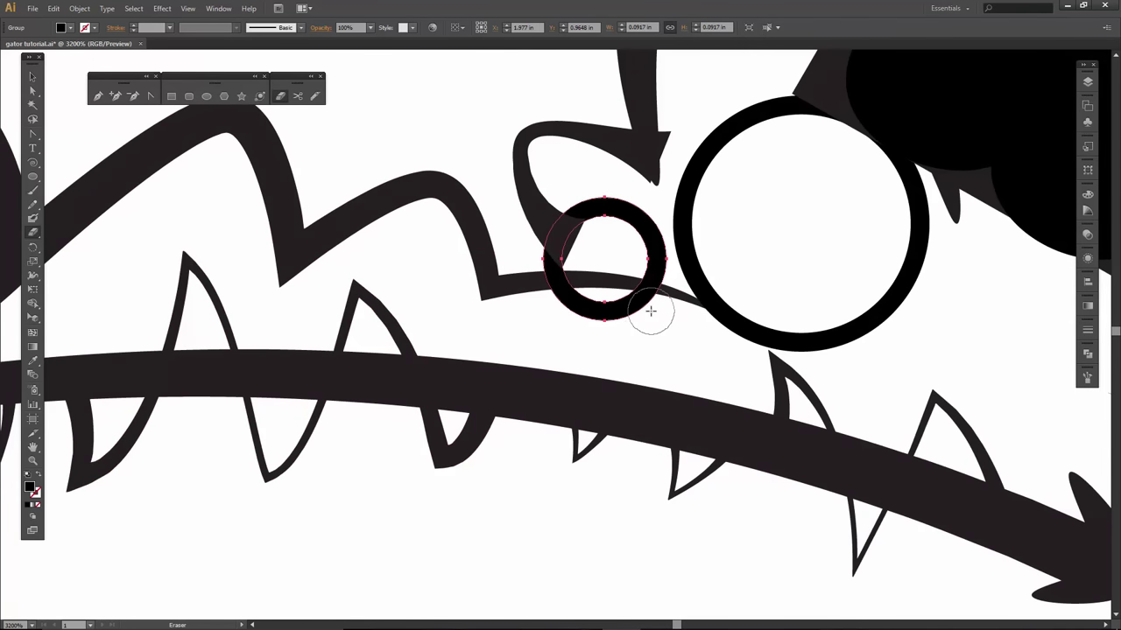
mouse_move(651, 311)
mouse_down()
mouse_move(584, 298)
mouse_move(552, 306)
mouse_up()
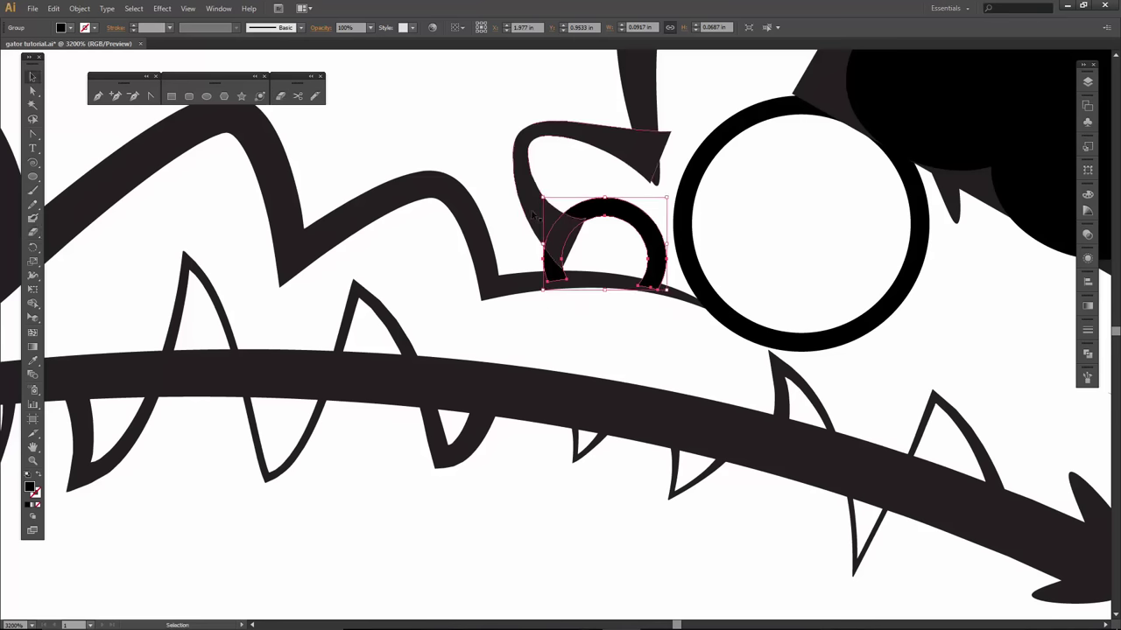
ctrl+click(628, 163)
drag(589, 230, 575, 250)
mouse_move(640, 235)
mouse_down()
mouse_move(635, 319)
mouse_move(600, 333)
mouse_up()
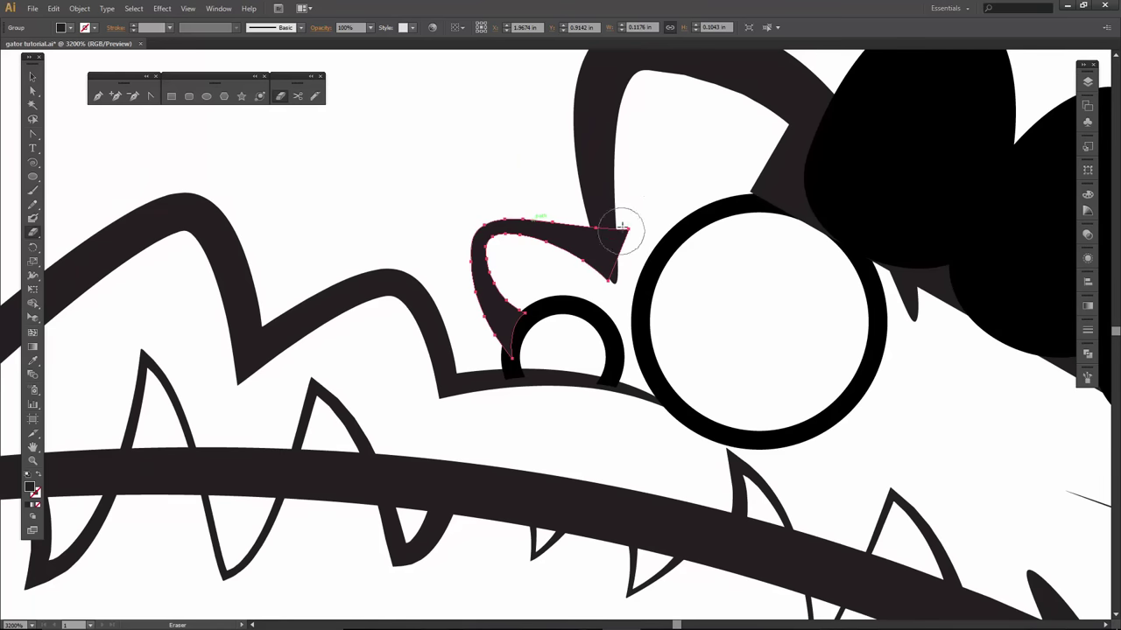
- Erase the small brow's back end past the large brow and move its lower corner anchor onto the large brow's tip
drag(625, 218, 643, 299)
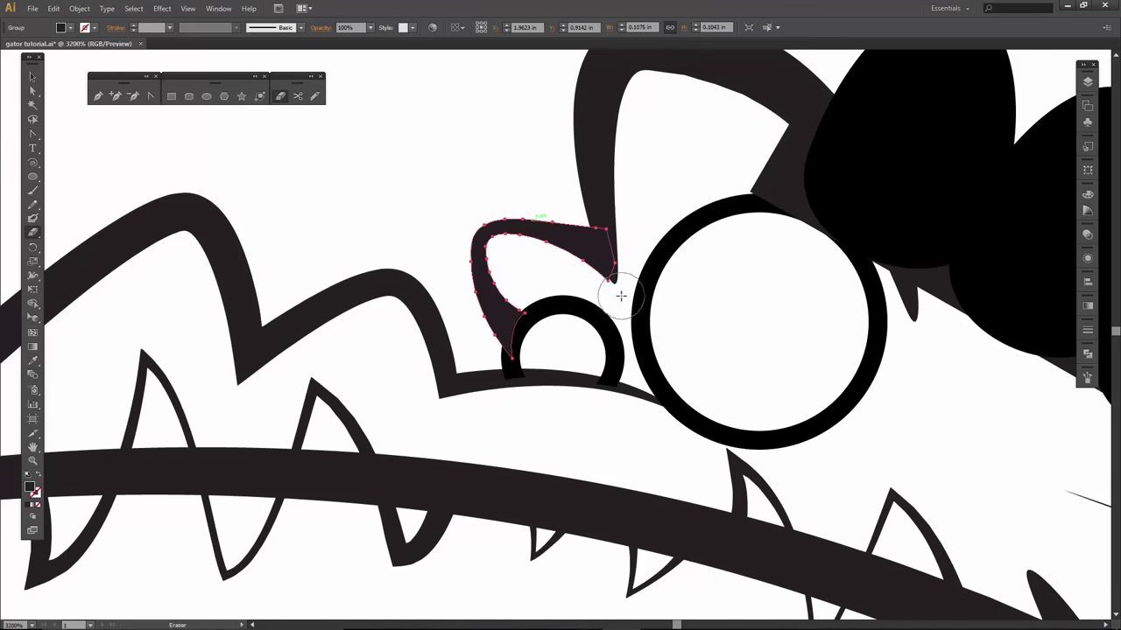
key(a)
drag(608, 282, 614, 283)
click(611, 301)
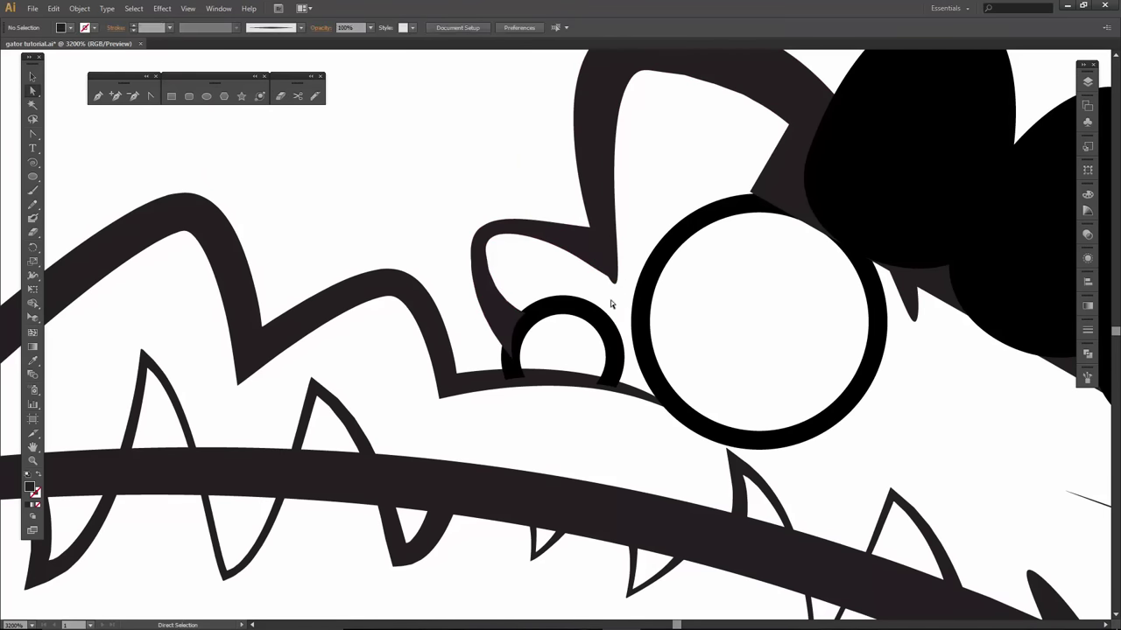
- Erase the part of the first back scale that overlaps the large brow outline
drag(765, 330, 583, 417)
click(608, 201)
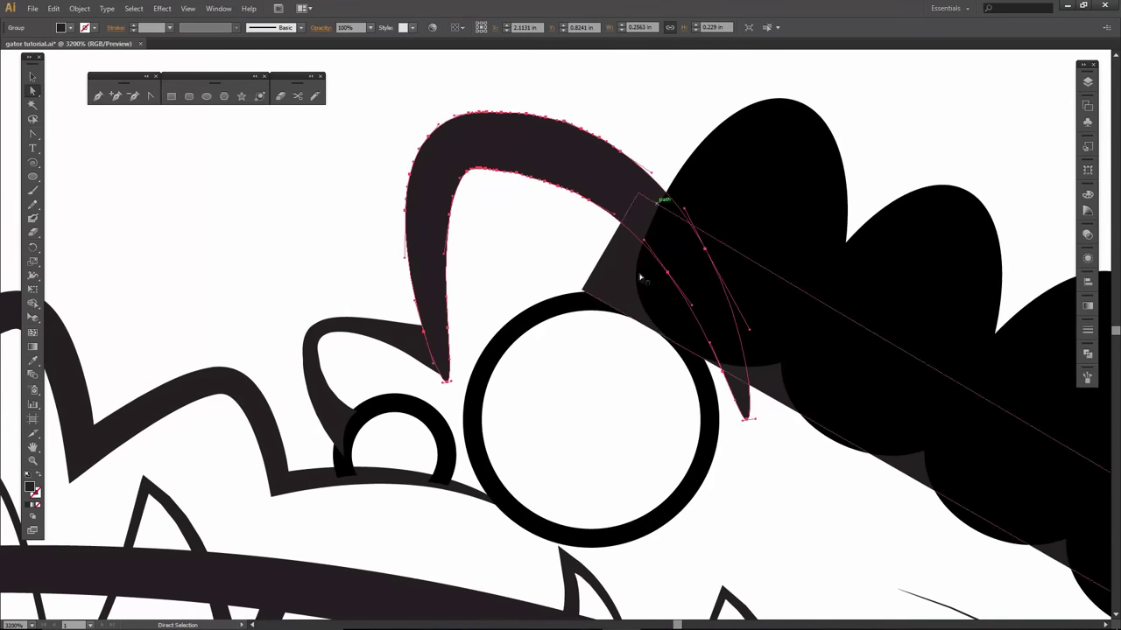
click(752, 177)
key(shift+e)
drag(620, 221, 714, 366)
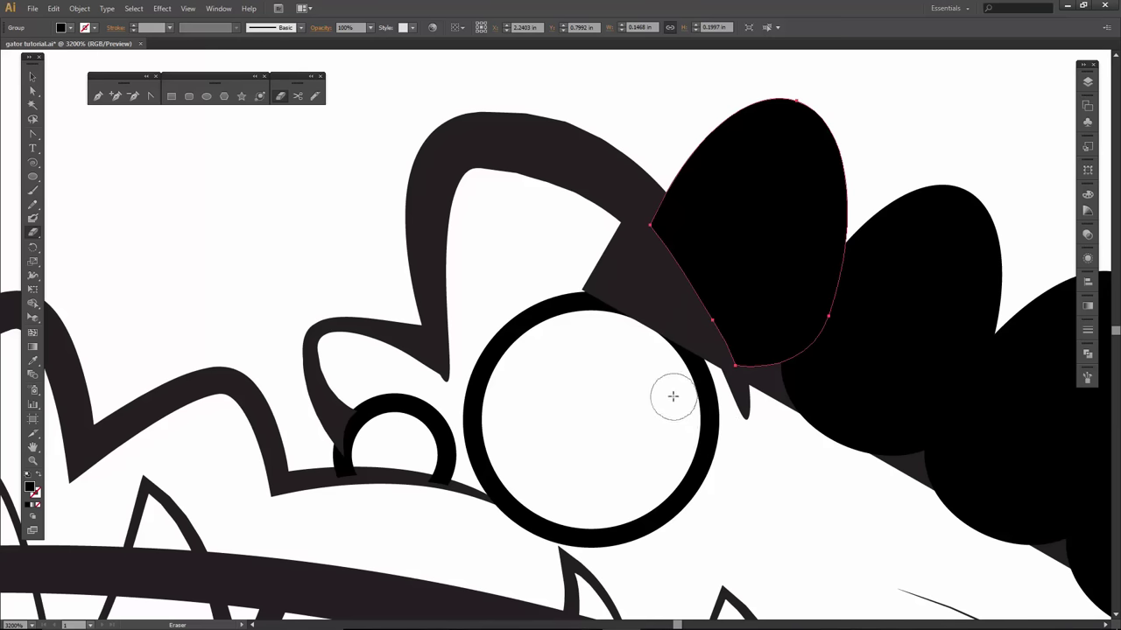
- Erase the front end of the straight back line where it extends past the large brow into the eye area
ctrl+click(642, 295)
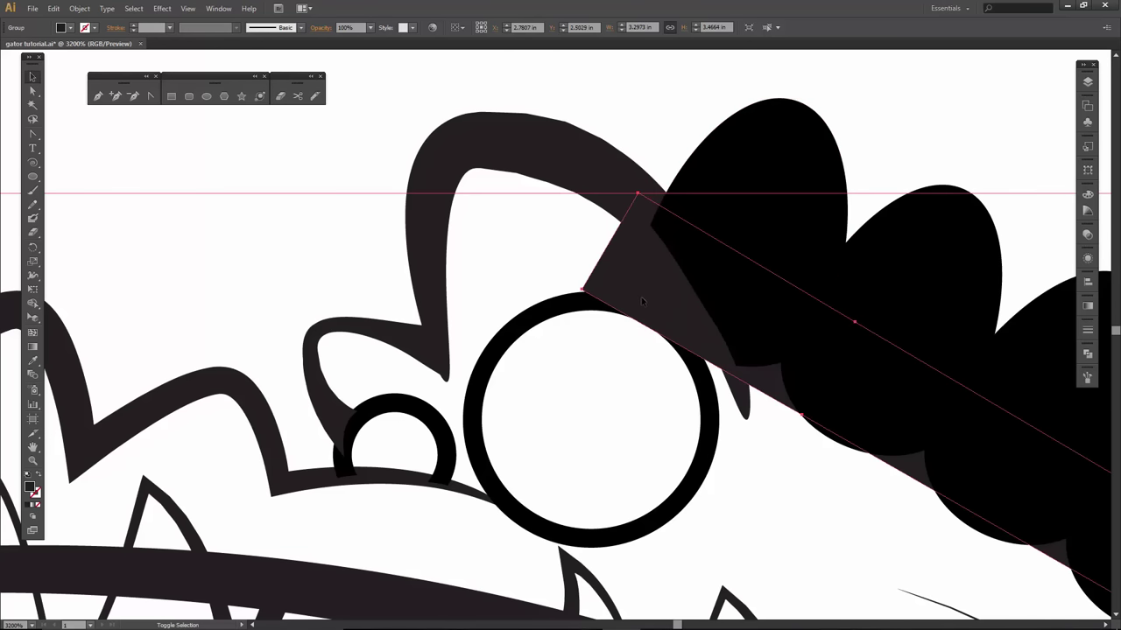
mouse_move(608, 205)
mouse_down()
mouse_move(708, 366)
mouse_move(726, 446)
mouse_up()
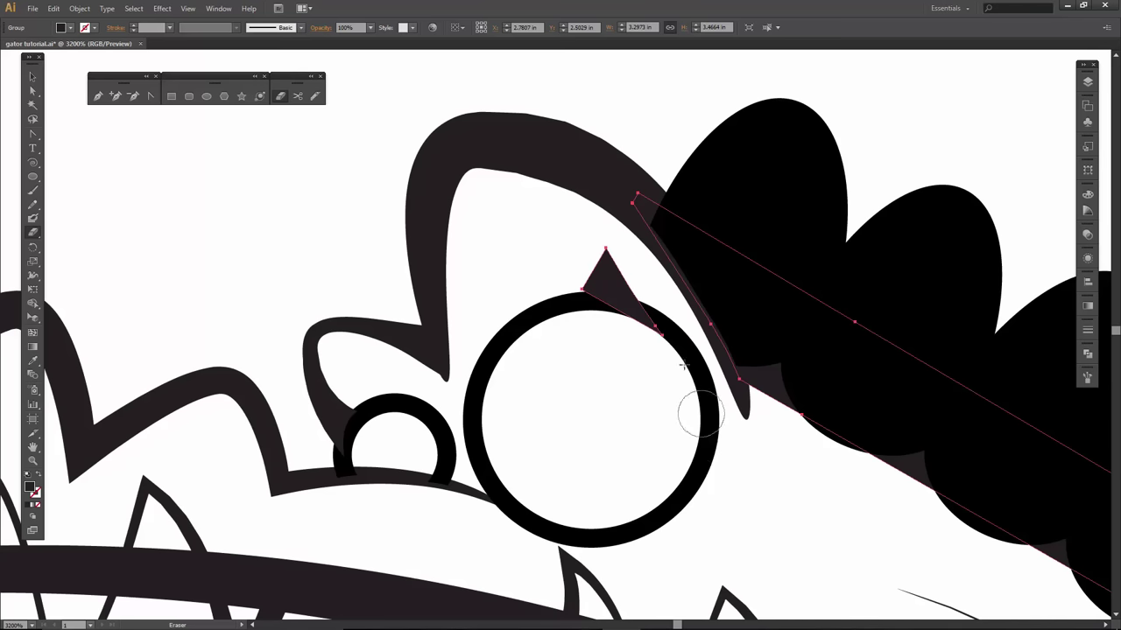
mouse_move(604, 241)
mouse_down()
mouse_move(572, 271)
mouse_move(631, 346)
mouse_move(638, 325)
mouse_move(613, 289)
mouse_up()
mouse_move(816, 515)
mouse_down()
mouse_move(583, 289)
mouse_move(564, 320)
mouse_up()
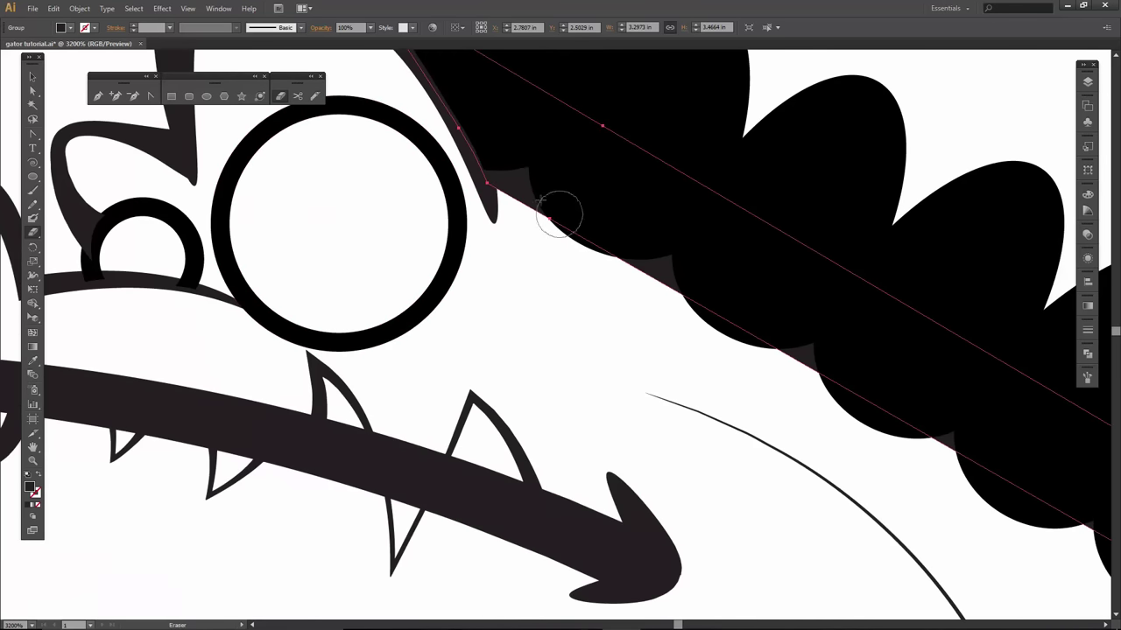
- Select the first seven scales behind the eye and erase their rounded lower ends that overhang the back line
key(ctrl+minus)
key(ctrl+minus)
key(ctrl+minus)
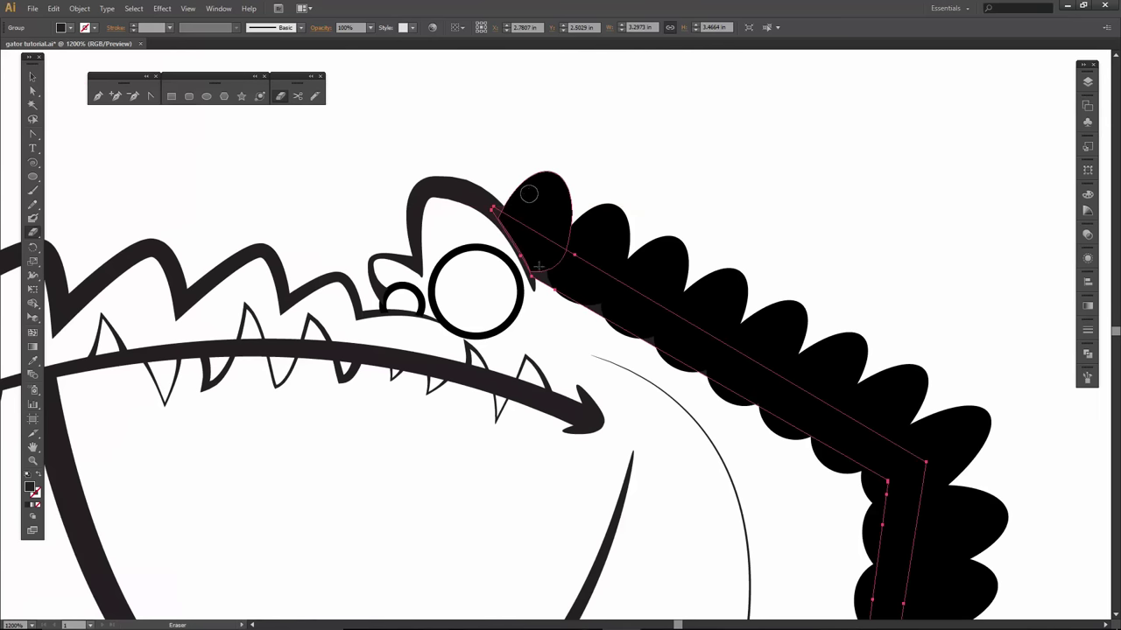
key(v)
click(601, 237)
click(551, 194)
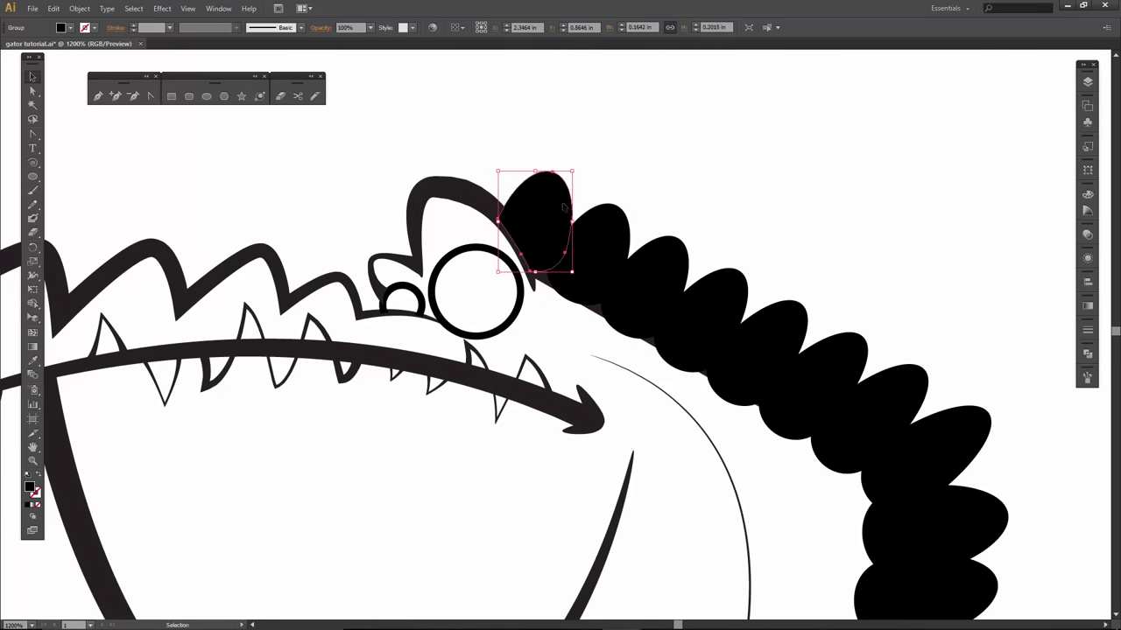
shift+click(917, 374)
shift+click(859, 348)
shift+click(801, 320)
shift+click(738, 292)
shift+click(674, 266)
shift+click(617, 242)
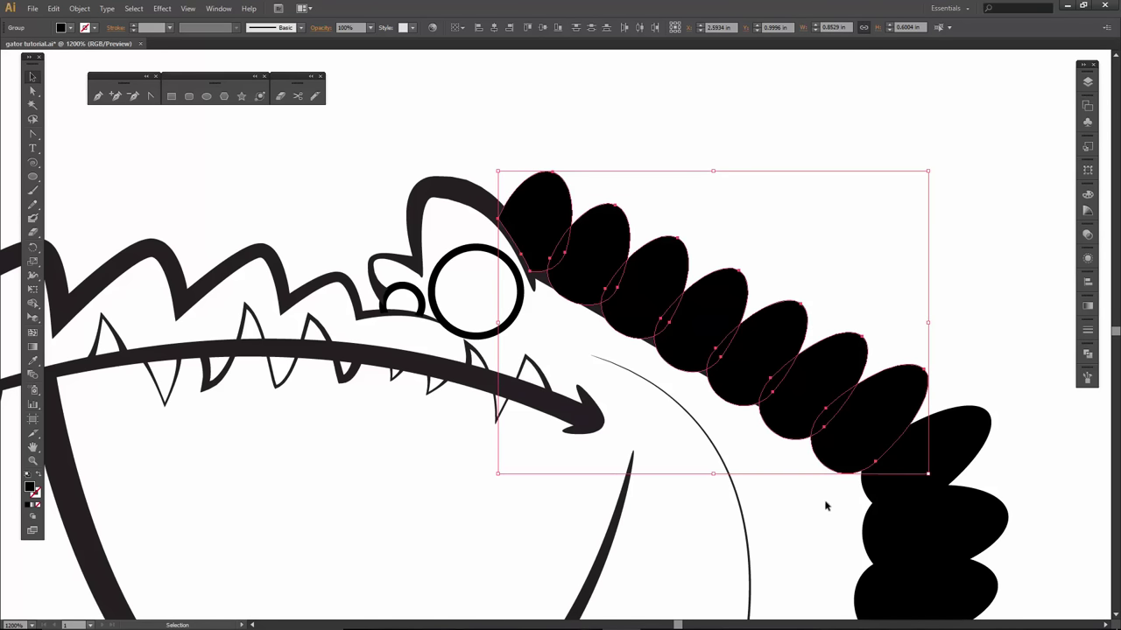
key(space)
drag(805, 506, 782, 421)
key(shift+e)
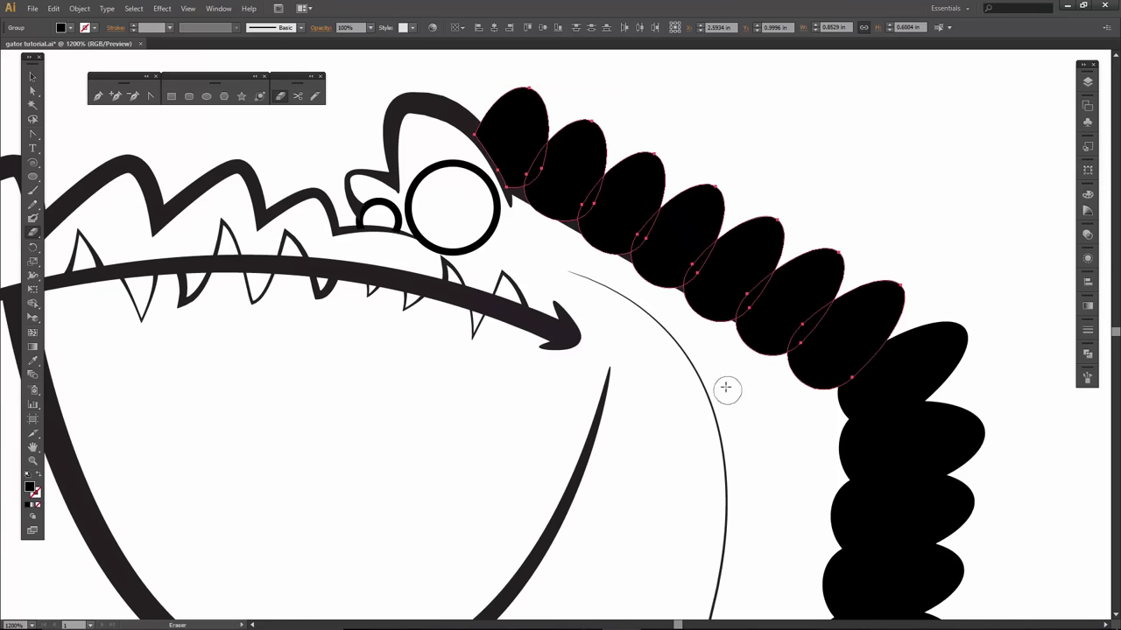
drag(508, 210, 530, 214)
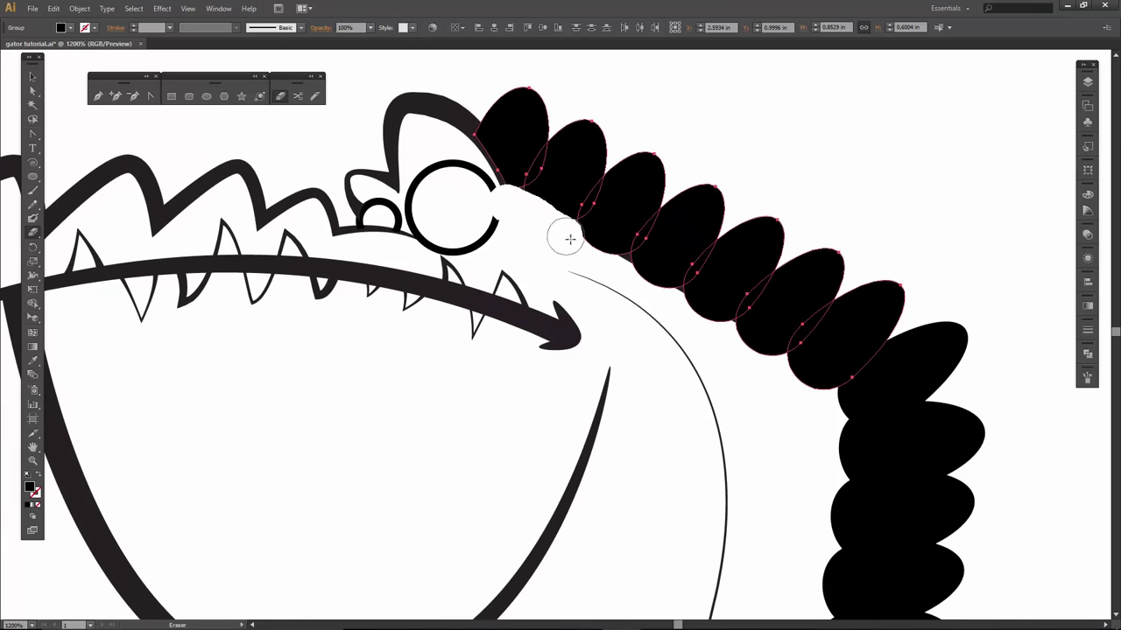
mouse_move(571, 240)
mouse_down()
mouse_move(668, 306)
mouse_move(709, 317)
mouse_up()
drag(613, 267, 781, 354)
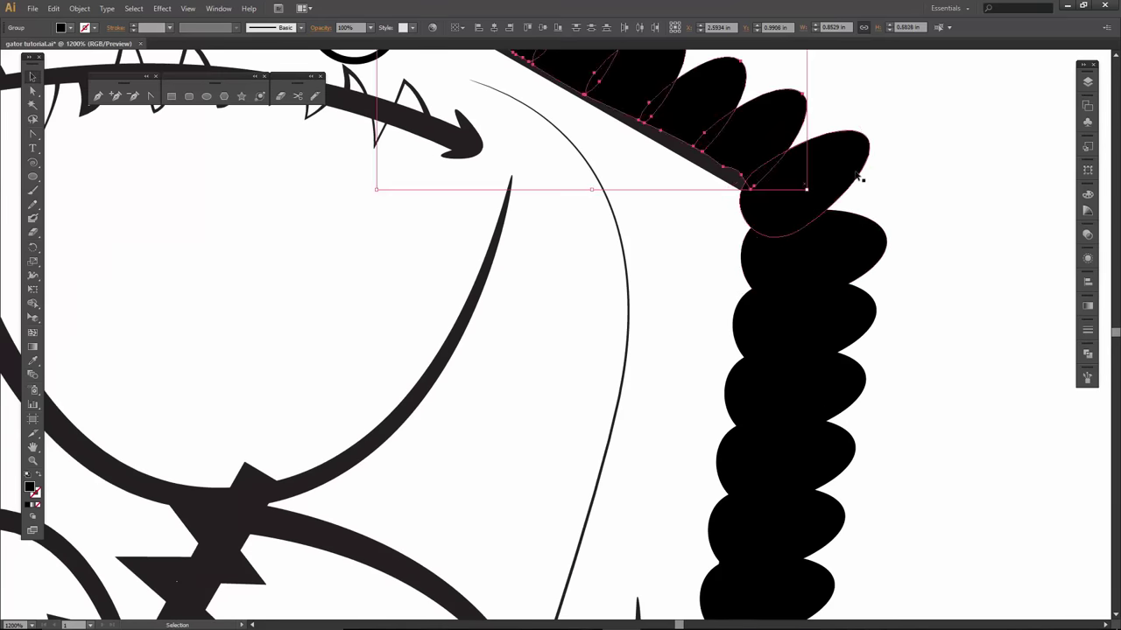
- Select the next seven scales from the bend down the back and erase their inner ends that overhang the back line
click(858, 176)
shift+click(854, 244)
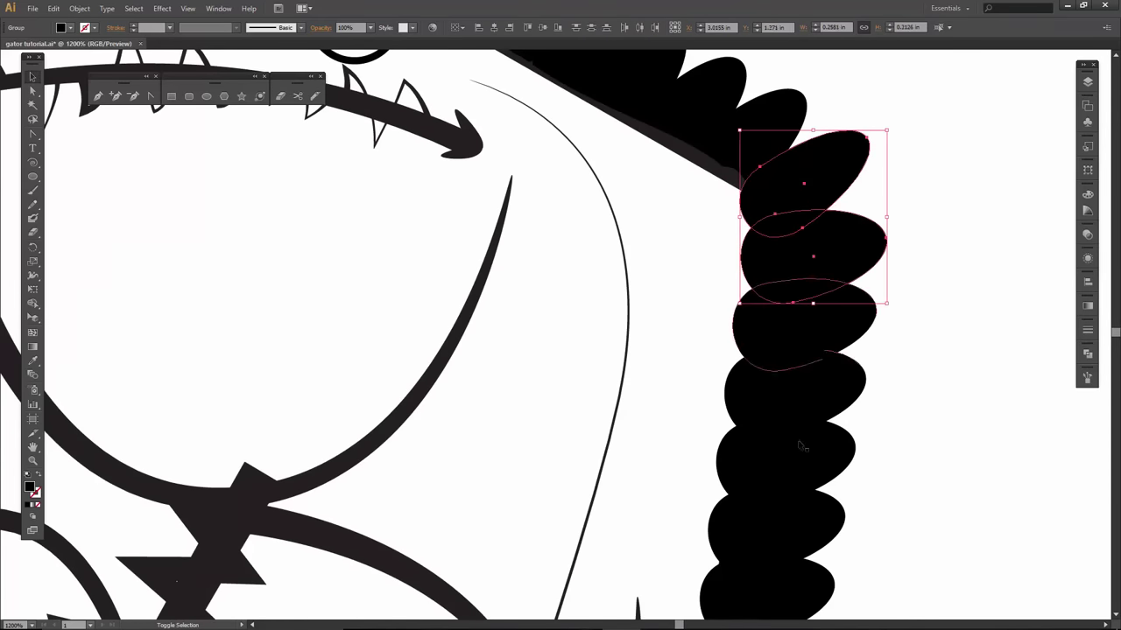
shift+click(772, 557)
shift+click(775, 585)
shift+click(799, 447)
shift+click(807, 387)
shift+click(817, 328)
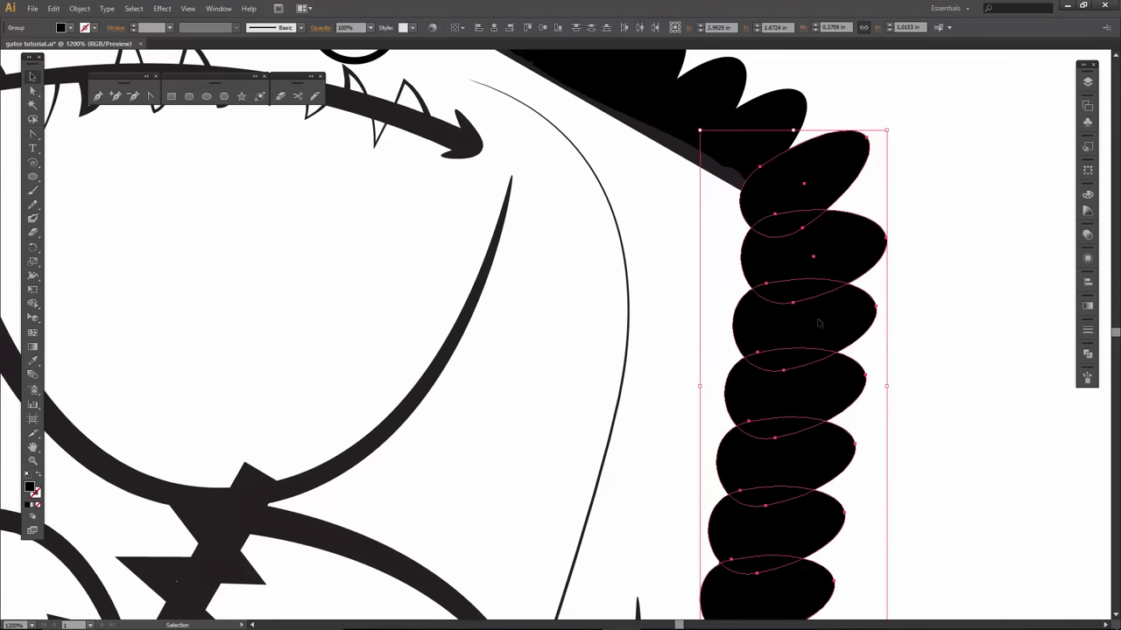
key(shift+e)
mouse_move(735, 175)
mouse_down()
mouse_move(745, 233)
mouse_move(734, 442)
mouse_move(709, 499)
mouse_up()
scroll(627, 245, down, 10)
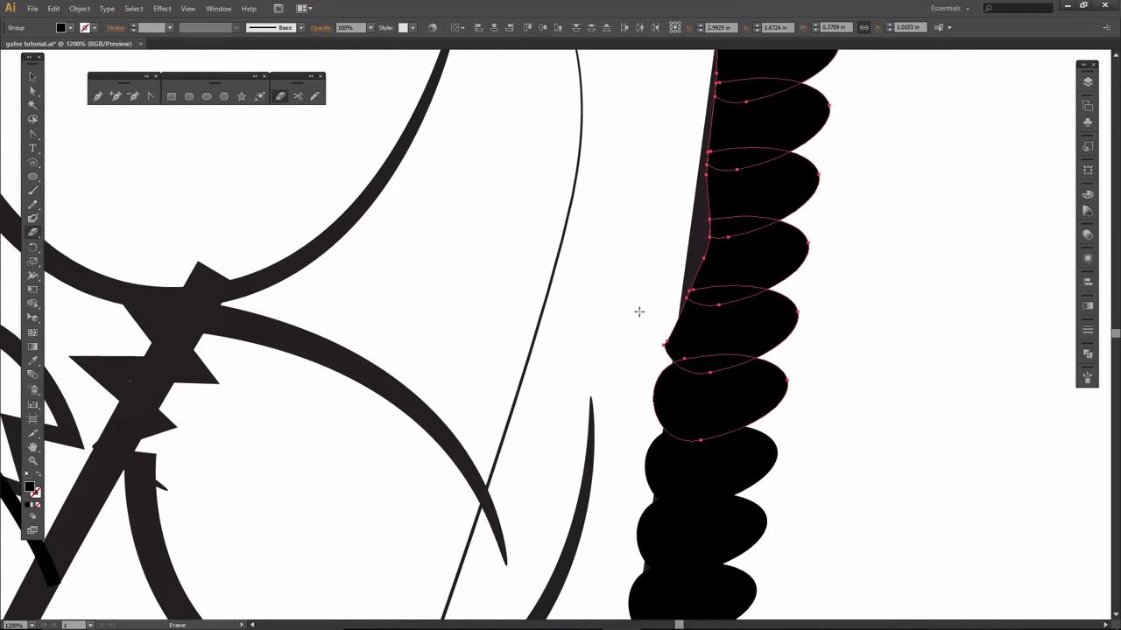
drag(666, 309, 646, 462)
key(space)
drag(625, 365, 639, 229)
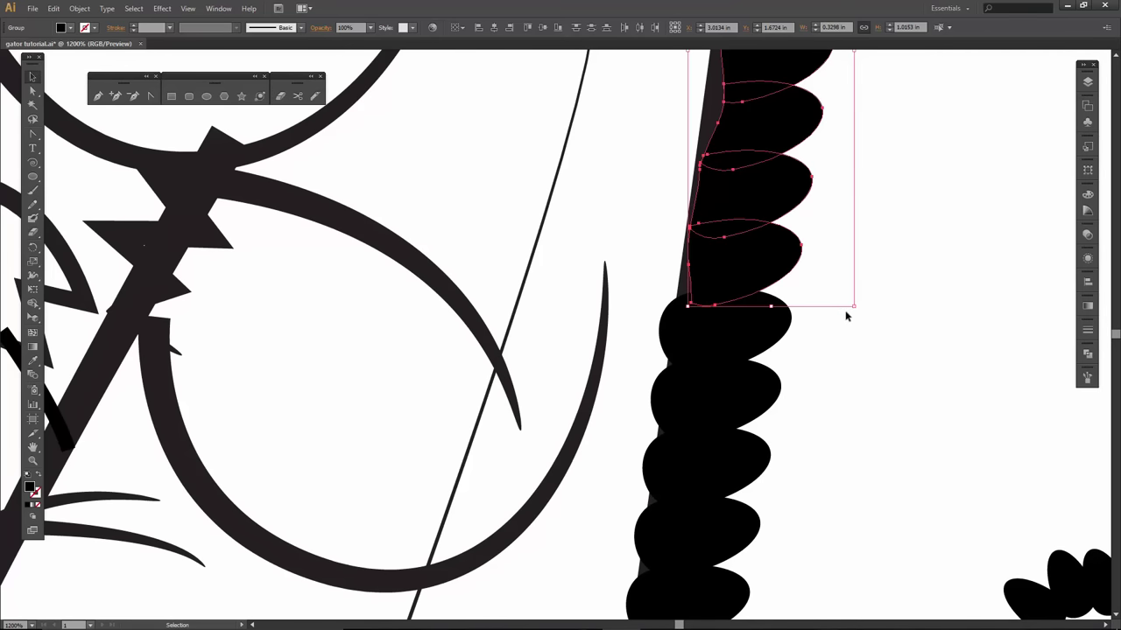
- Erase the leftover inner corner of the scale just below the bend in the back line
key(space)
drag(818, 432, 925, 411)
key(v)
click(887, 308)
key(ctrl+minus)
key(ctrl+minus)
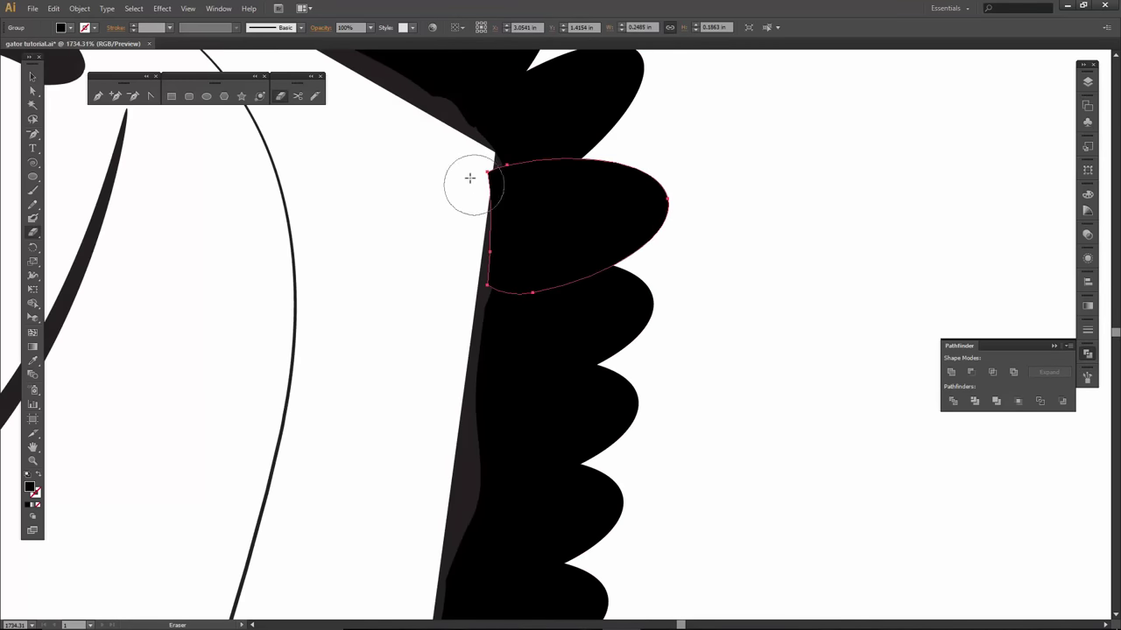
drag(470, 178, 467, 175)
- Examine the whole gator's line art with nothing selected
key(v)
key(ctrl+minus)
key(ctrl+minus)
key(ctrl+minus)
key(ctrl+minus)
key(ctrl+minus)
key(ctrl+minus)
key(shift+e)
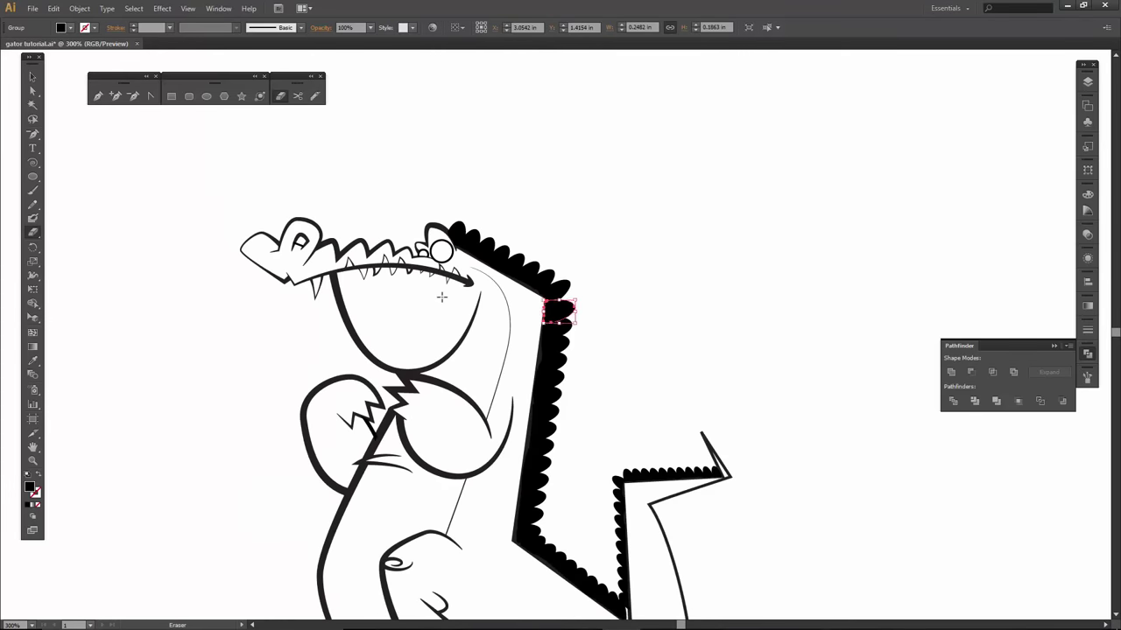
drag(468, 385, 566, 254)
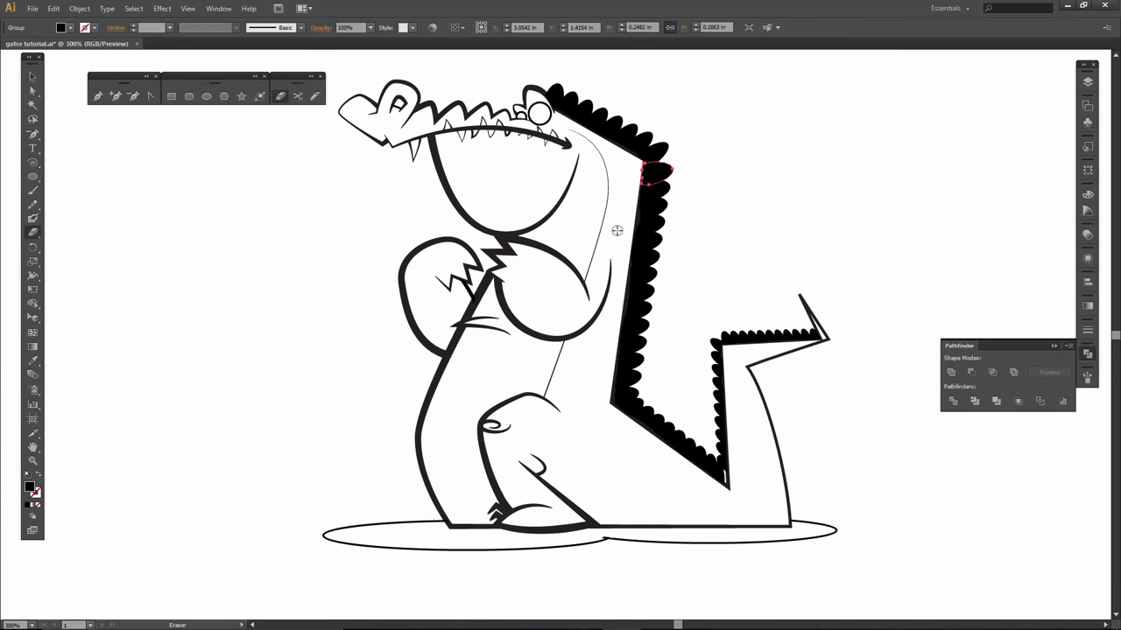
key(v)
click(715, 219)
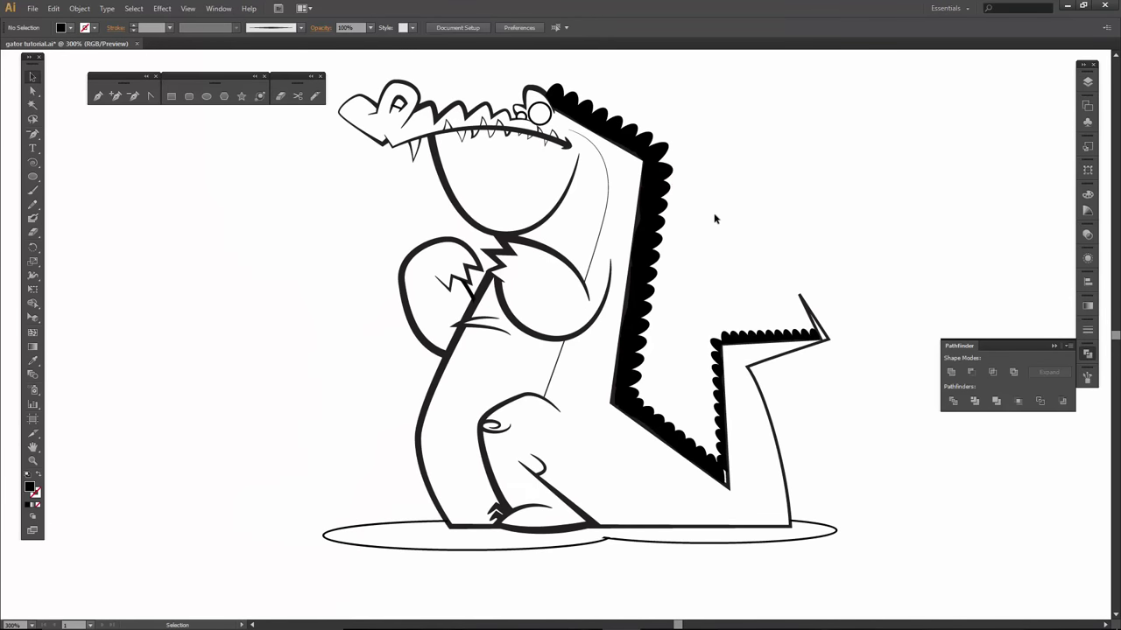